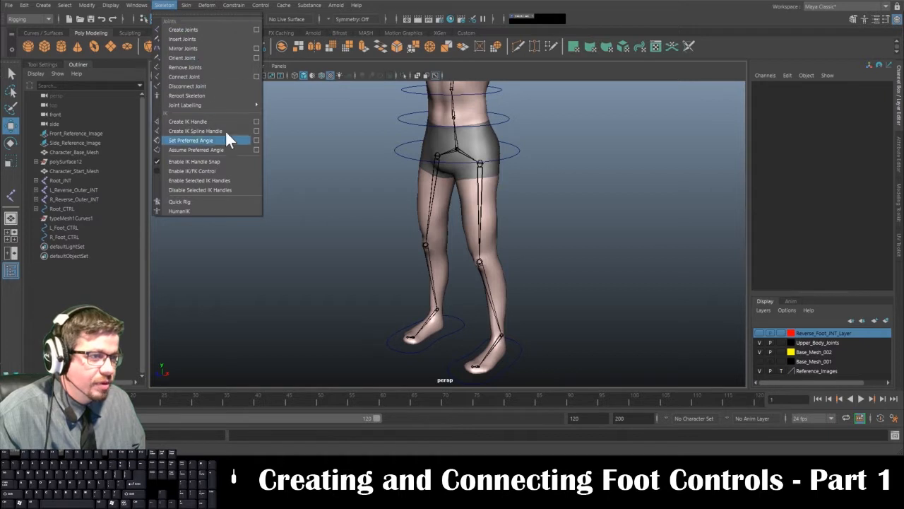
# Create a rotate-plane IK handle running from the left hip joint to the left ankle joint.
pyautogui.click(257, 122)
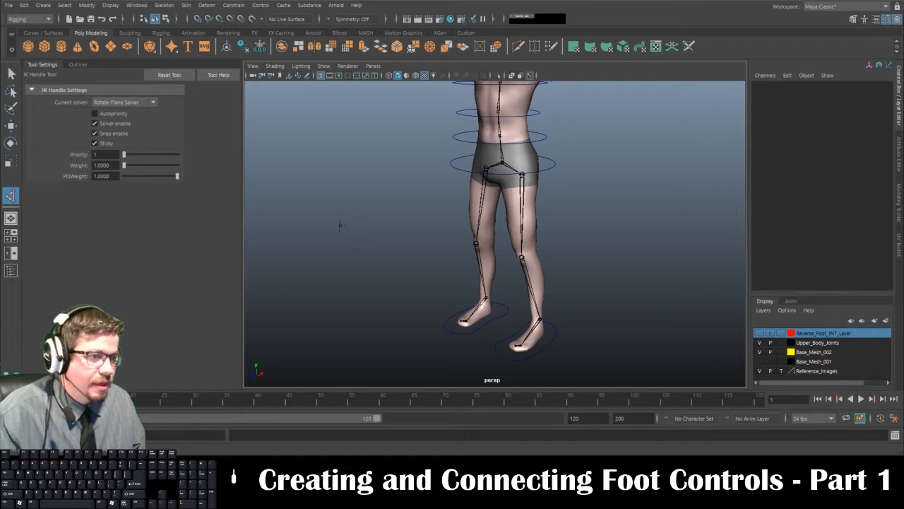
pyautogui.keyDown('alt'); pyautogui.moveTo(340, 225); pyautogui.dragTo(393, 154); pyautogui.keyUp('alt')
pyautogui.keyDown('alt'); pyautogui.moveTo(393, 154); pyautogui.dragTo(422, 256, button='right'); pyautogui.keyUp('alt')
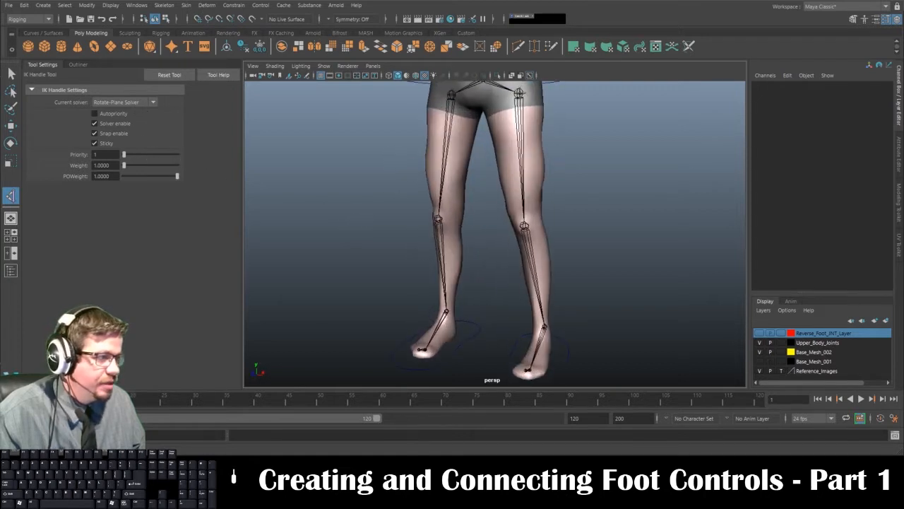
pyautogui.click(520, 91)
pyautogui.keyDown('alt'); pyautogui.moveTo(576, 260); pyautogui.dragTo(571, 192, button='middle'); pyautogui.keyUp('alt')
pyautogui.keyDown('alt'); pyautogui.moveTo(566, 210); pyautogui.dragTo(525, 253); pyautogui.keyUp('alt')
pyautogui.keyDown('alt'); pyautogui.moveTo(525, 252); pyautogui.dragTo(544, 308, button='right'); pyautogui.keyUp('alt')
pyautogui.click(542, 309)
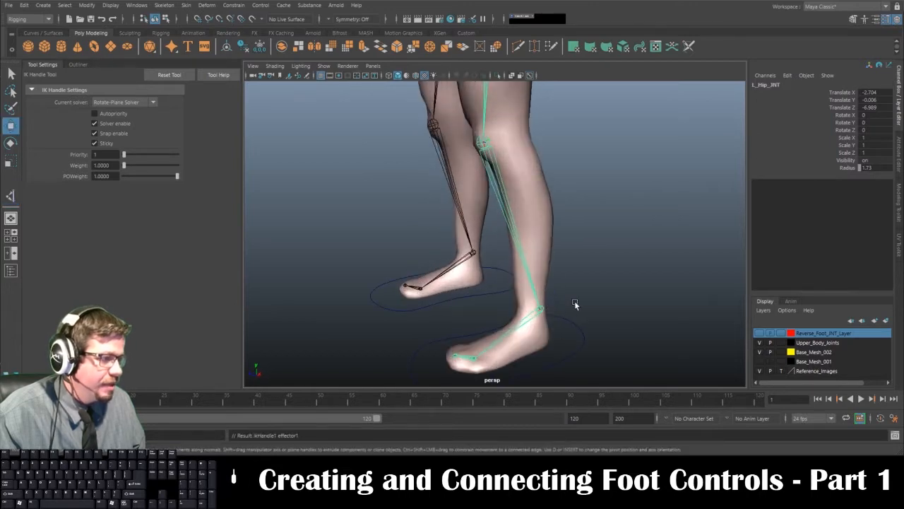
pyautogui.press('w')
# Set the IK handle display size to 10 and close its settings window.
pyautogui.moveTo(575, 303)
pyautogui.keyDown('alt'); pyautogui.mouseDown()
pyautogui.moveTo(566, 234)
pyautogui.moveTo(570, 297)
pyautogui.mouseUp(); pyautogui.keyUp('alt')
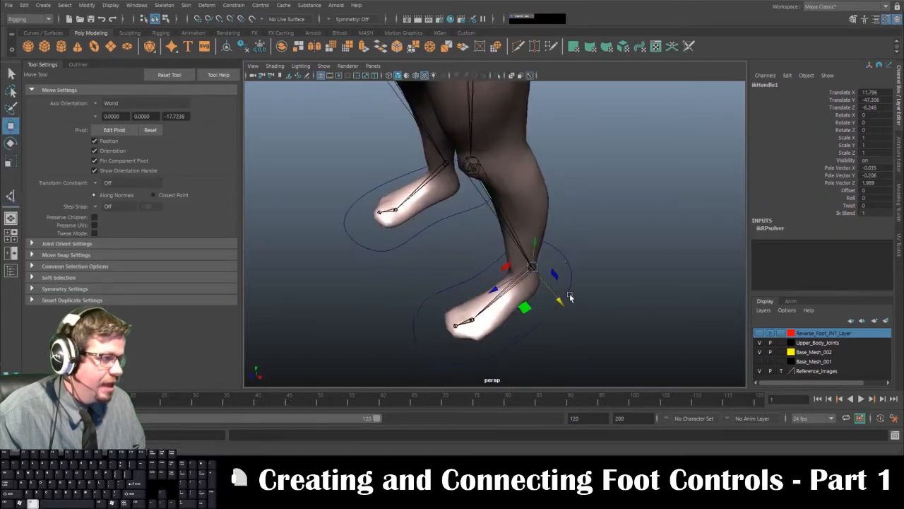
pyautogui.keyDown('alt'); pyautogui.moveTo(570, 297); pyautogui.dragTo(574, 308, button='right'); pyautogui.keyUp('alt')
pyautogui.keyDown('alt'); pyautogui.moveTo(573, 308); pyautogui.dragTo(604, 261); pyautogui.keyUp('alt')
pyautogui.keyDown('alt'); pyautogui.moveTo(647, 236); pyautogui.dragTo(587, 246); pyautogui.keyUp('alt')
pyautogui.click(629, 284)
pyautogui.hotkey('ctrl', 'z')
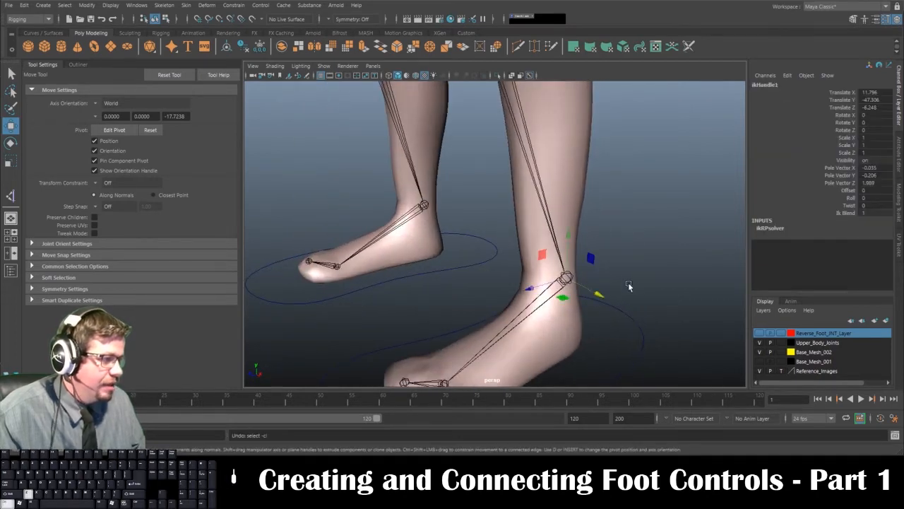
pyautogui.click(111, 6)
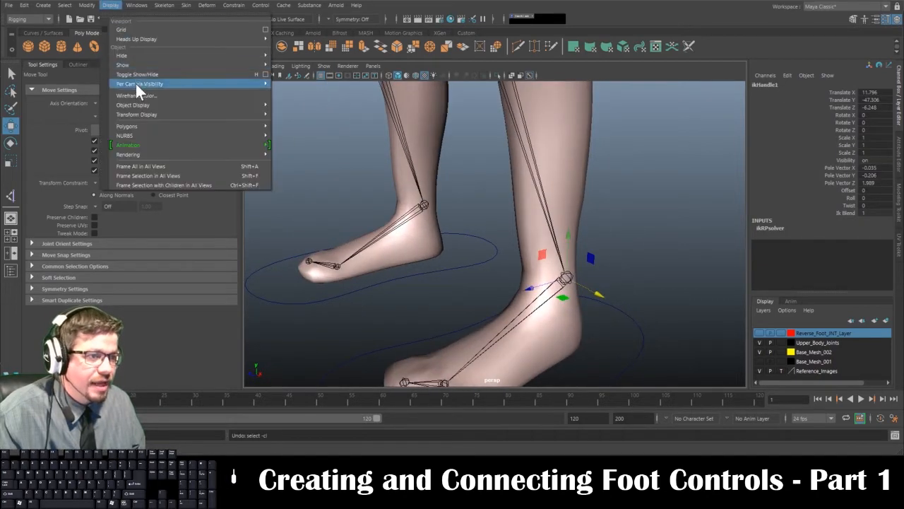
pyautogui.moveTo(138, 116)
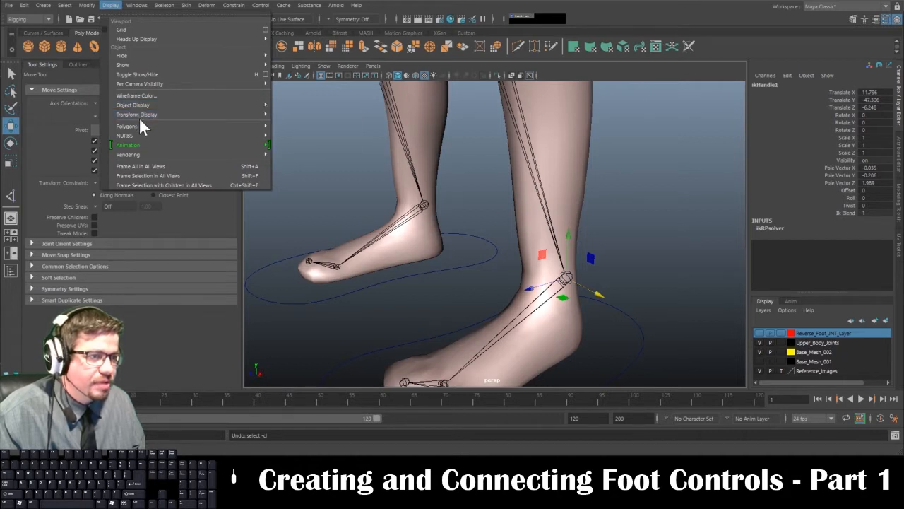
pyautogui.moveTo(140, 145)
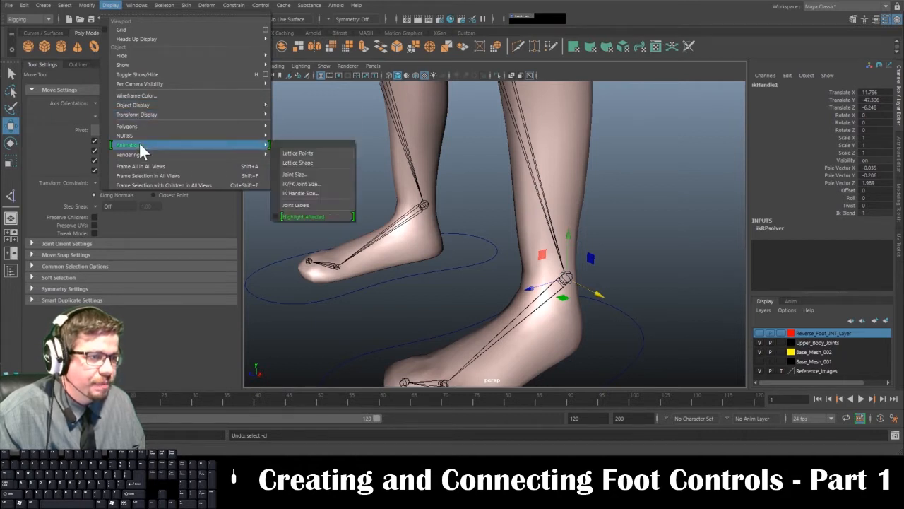
pyautogui.click(319, 192)
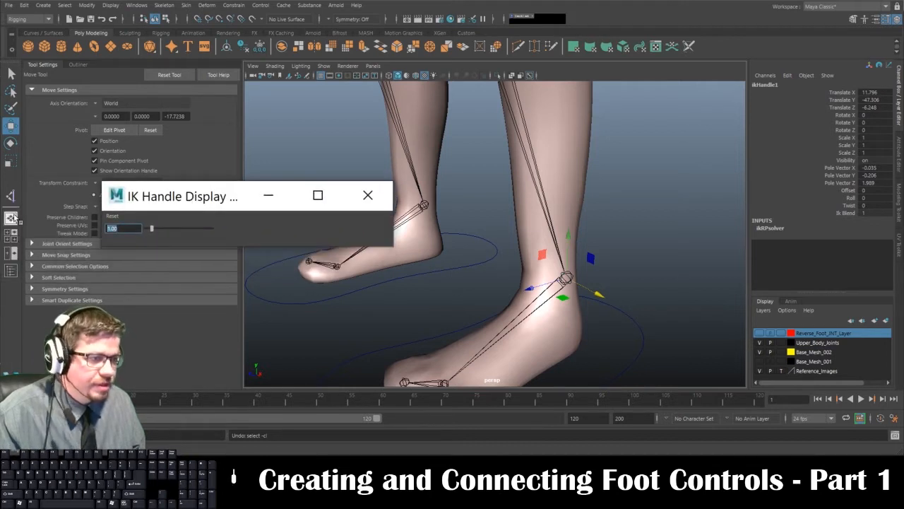
pyautogui.write('10')
pyautogui.press('Return')
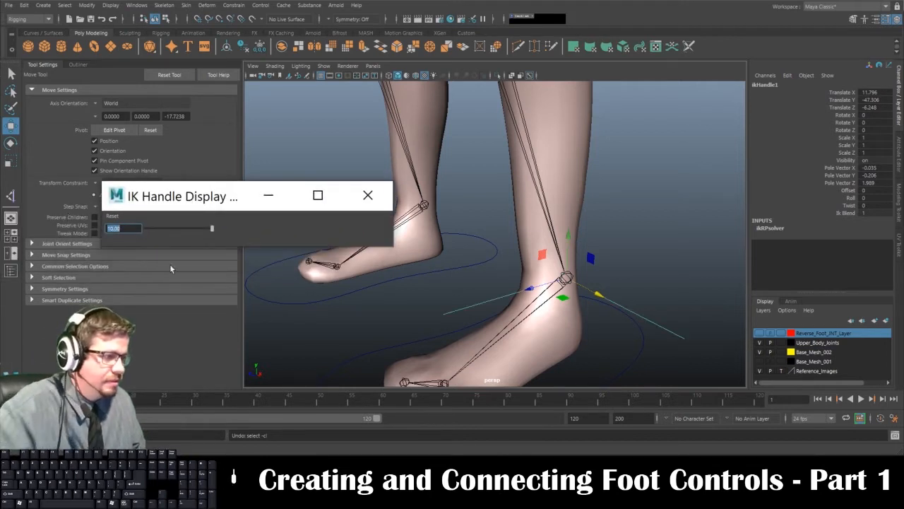
pyautogui.click(368, 195)
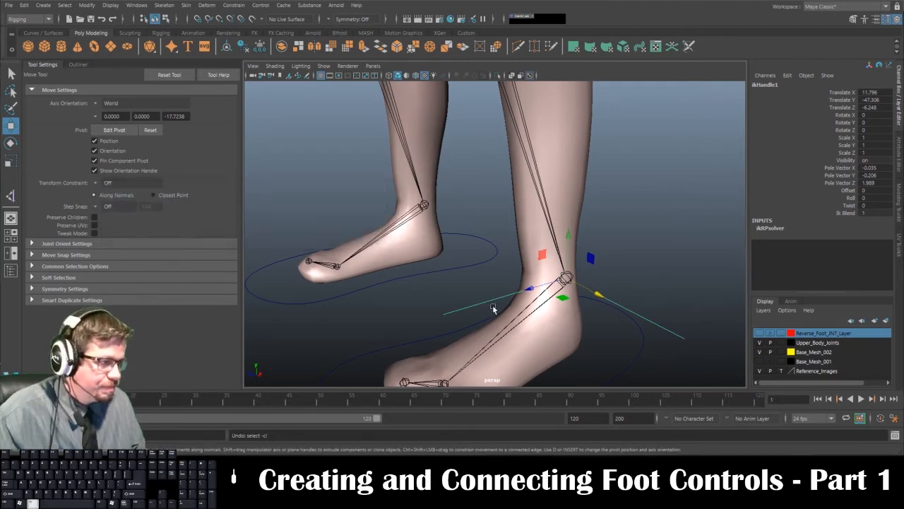
# Rename the left hip-to-ankle IK handle as L_IK_Ankle_Handle.
pyautogui.keyDown('alt'); pyautogui.moveTo(492, 305); pyautogui.dragTo(540, 312); pyautogui.keyUp('alt')
pyautogui.keyDown('alt'); pyautogui.moveTo(540, 312); pyautogui.dragTo(420, 226, button='right'); pyautogui.keyUp('alt')
pyautogui.keyDown('alt'); pyautogui.moveTo(420, 227); pyautogui.dragTo(432, 213); pyautogui.keyUp('alt')
pyautogui.click(766, 85)
pyautogui.keyDown('alt'); pyautogui.moveTo(660, 170); pyautogui.dragTo(666, 176); pyautogui.keyUp('alt')
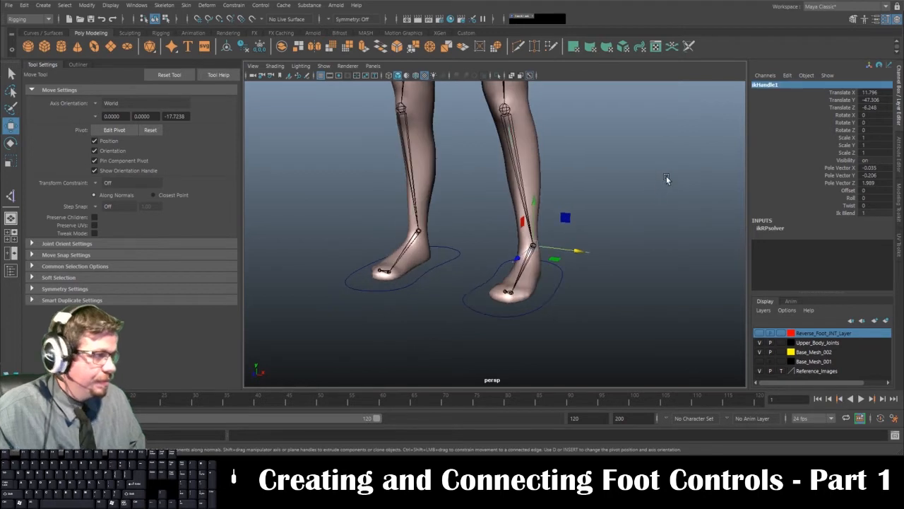
pyautogui.click(765, 85)
pyautogui.write('L')
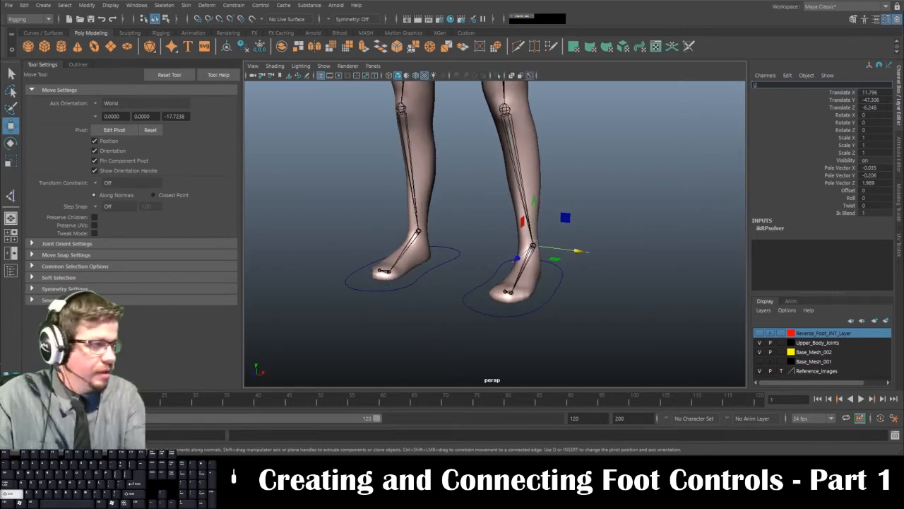
pyautogui.write('_IK_Ankle')
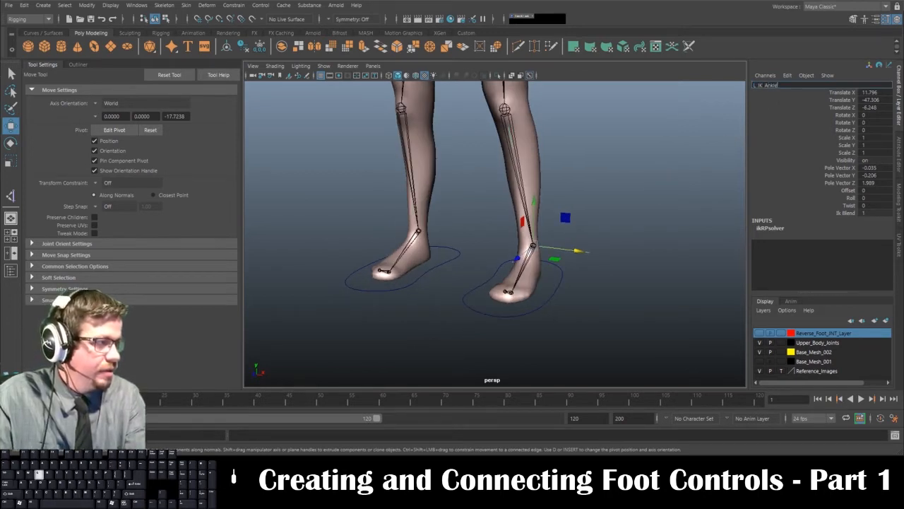
pyautogui.write('_Handle')
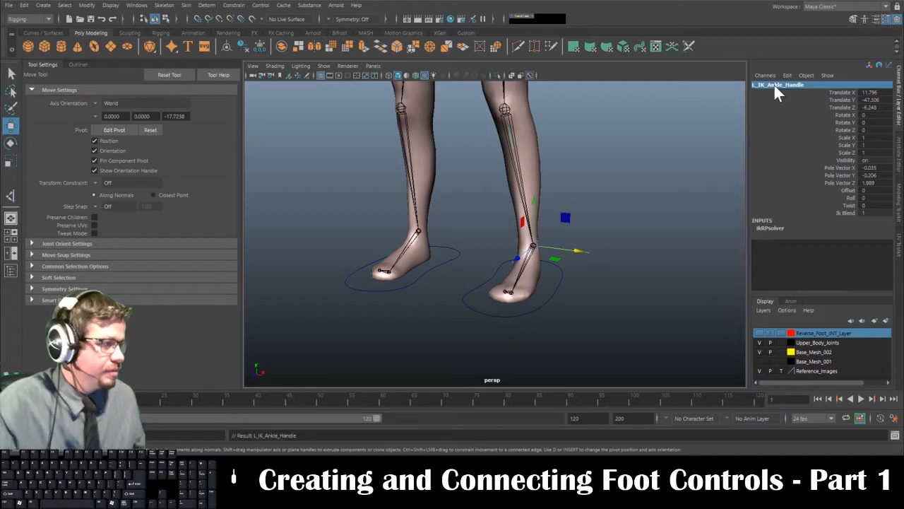
pyautogui.press('Return')
# Create an IK handle from the left ankle joint to the joint at the ball of the left foot.
pyautogui.press('f')
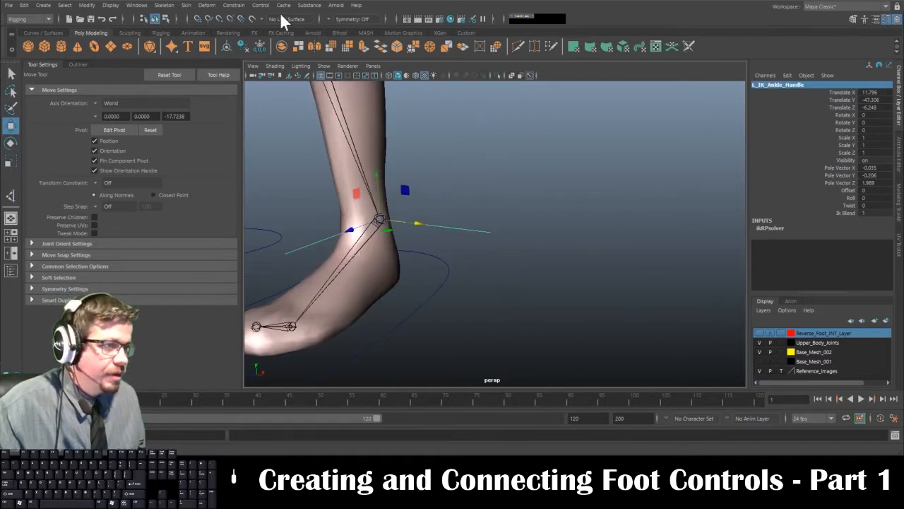
pyautogui.click(10, 196)
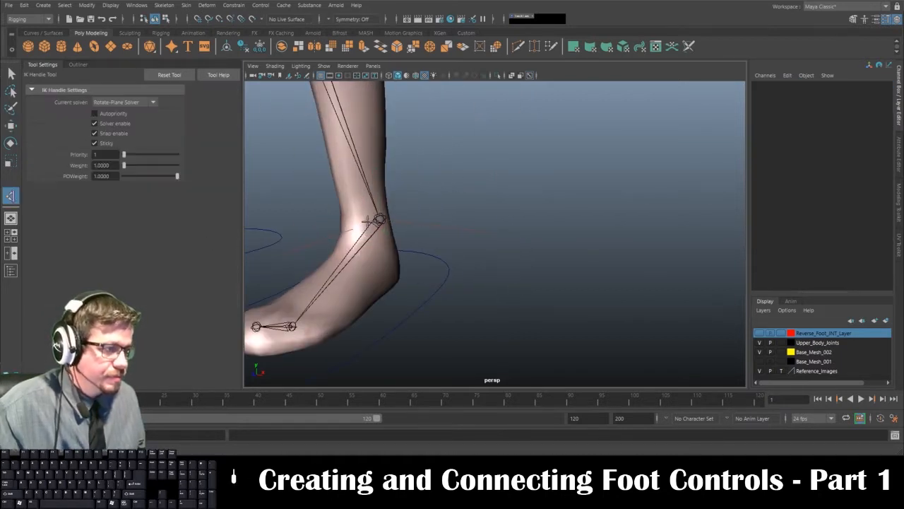
pyautogui.click(379, 220)
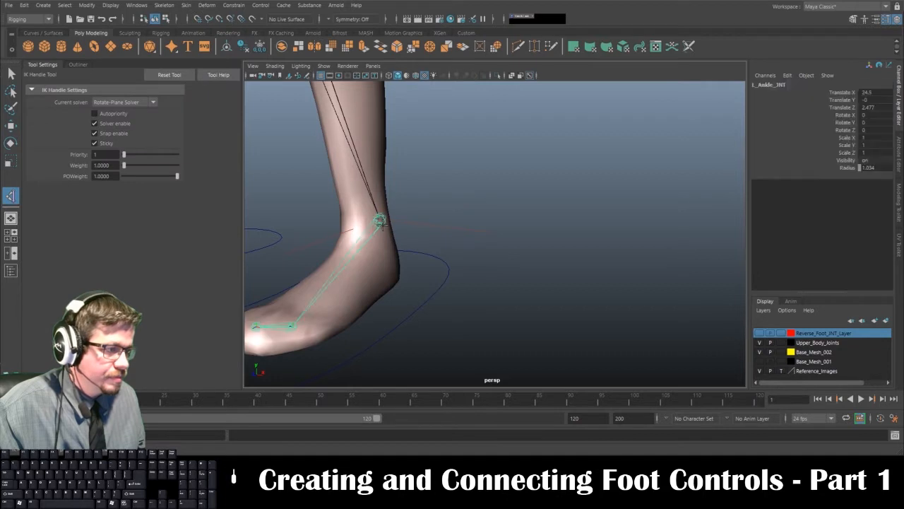
pyautogui.click(291, 326)
pyautogui.press('w')
# Rename the IK handle at the ball of the left foot as L_IK_Ball_Toe_Handle.
pyautogui.doubleClick(795, 83)
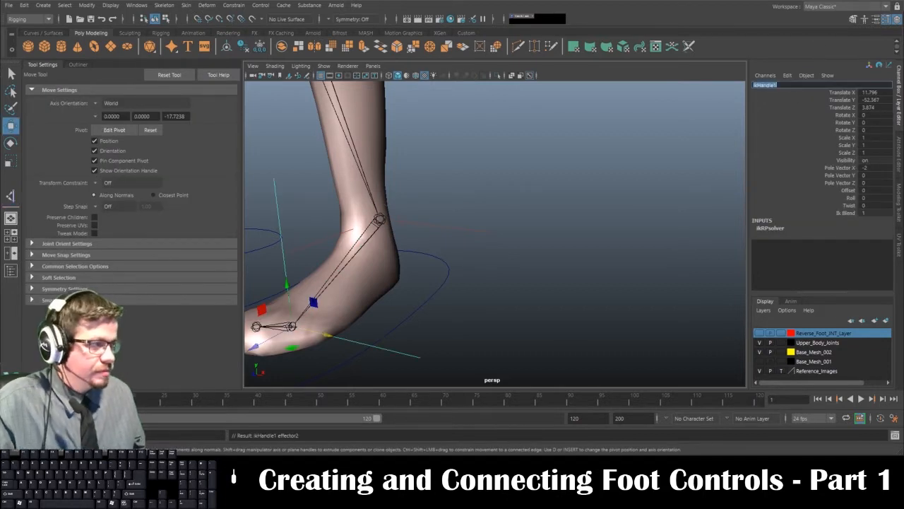
pyautogui.write('L_IK')
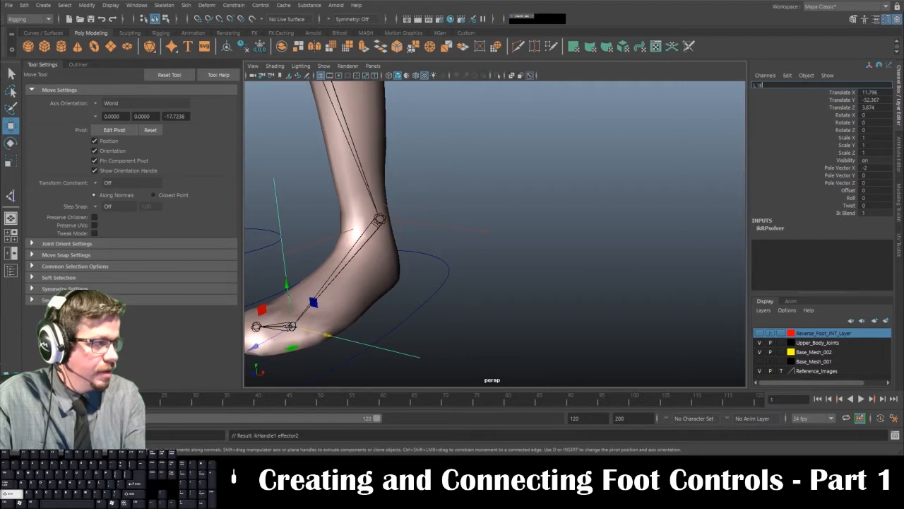
pyautogui.write('_Ball_Toe_H')
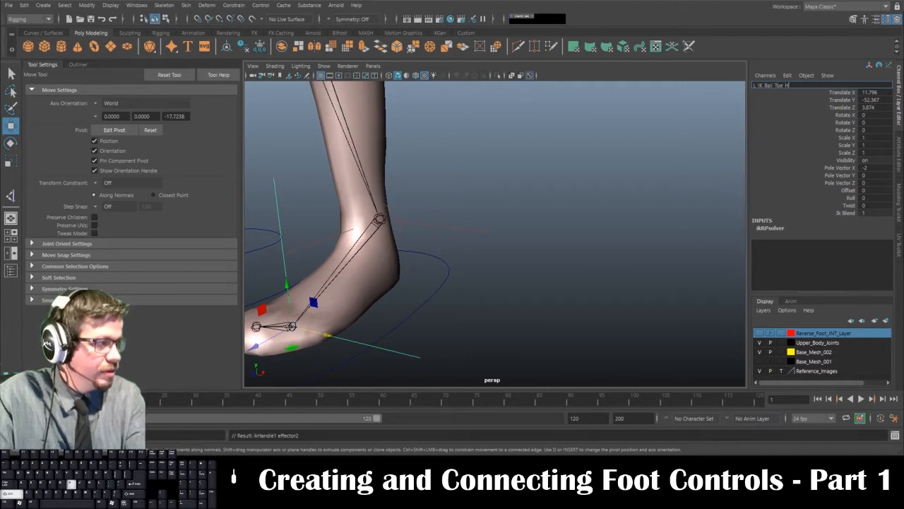
pyautogui.write('andle')
pyautogui.press('Return')
# Create an IK handle from the left ball joint to the joint at the tip of the left toes.
pyautogui.keyDown('alt'); pyautogui.moveTo(566, 171); pyautogui.dragTo(544, 299); pyautogui.keyUp('alt')
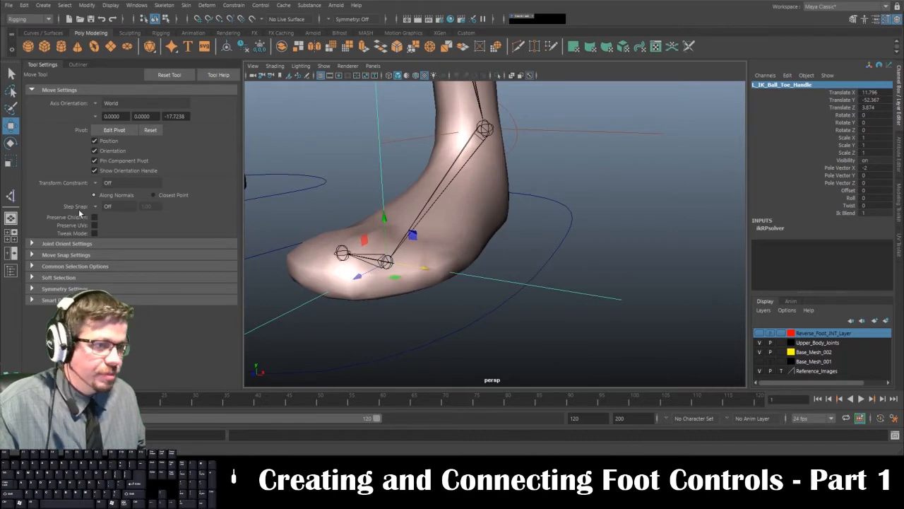
pyautogui.click(11, 197)
pyautogui.click(387, 266)
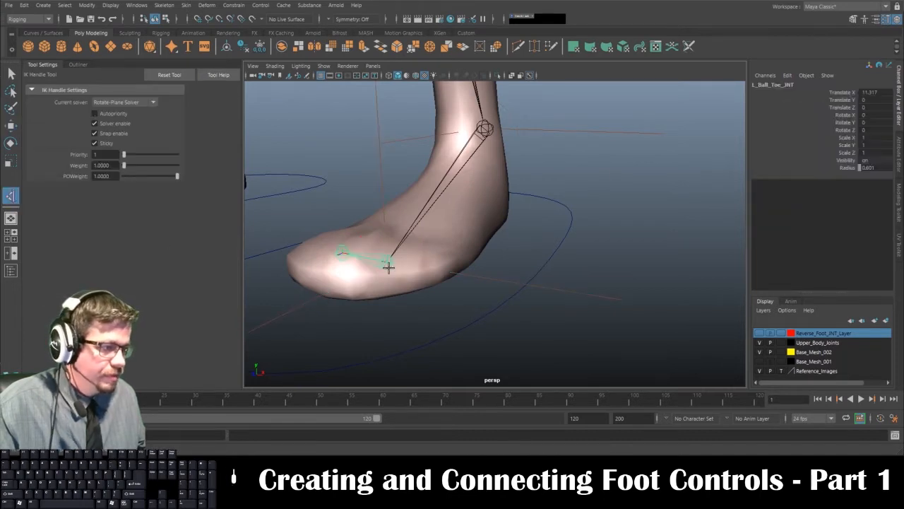
pyautogui.click(348, 256)
pyautogui.press('w')
# Rename the IK handle at the left toe tip as L_IK_Toe_Handle.
pyautogui.keyDown('alt'); pyautogui.moveTo(420, 302); pyautogui.dragTo(396, 314); pyautogui.keyUp('alt')
pyautogui.click(778, 84)
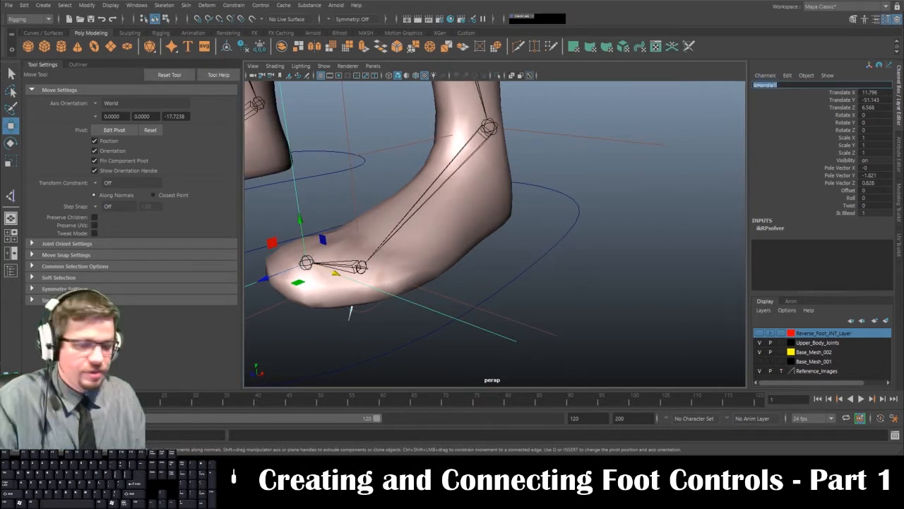
pyautogui.write('L_IK')
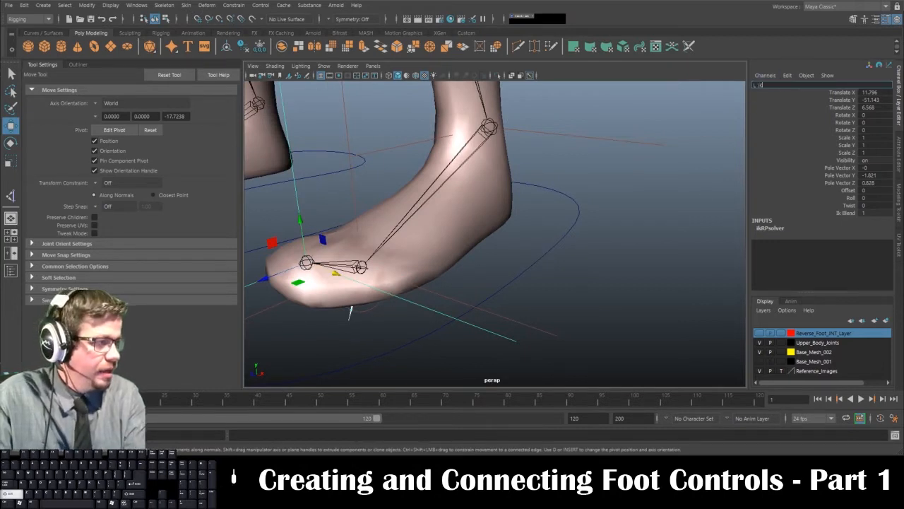
pyautogui.write('_Toe_Handle')
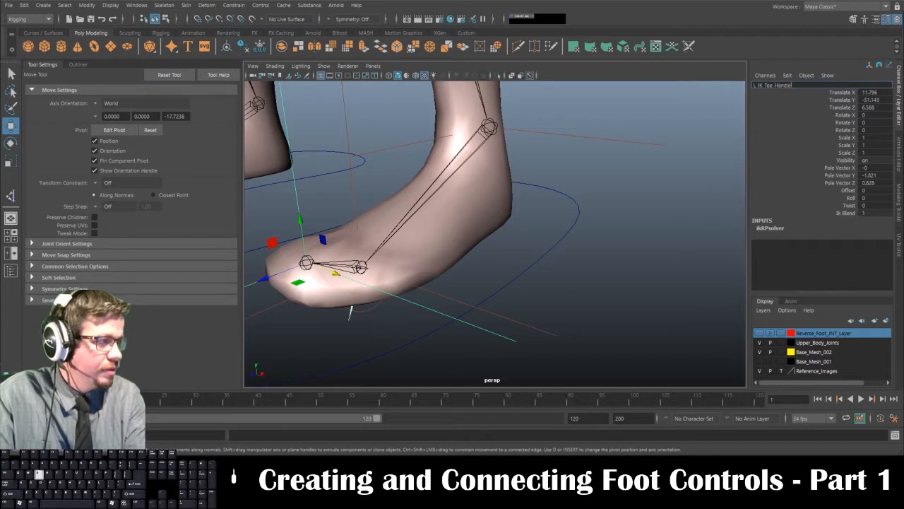
pyautogui.press('Return')
# Create an IK handle running from the right hip joint to the right ankle joint.
pyautogui.keyDown('alt'); pyautogui.moveTo(580, 272); pyautogui.dragTo(594, 191, button='middle'); pyautogui.keyUp('alt')
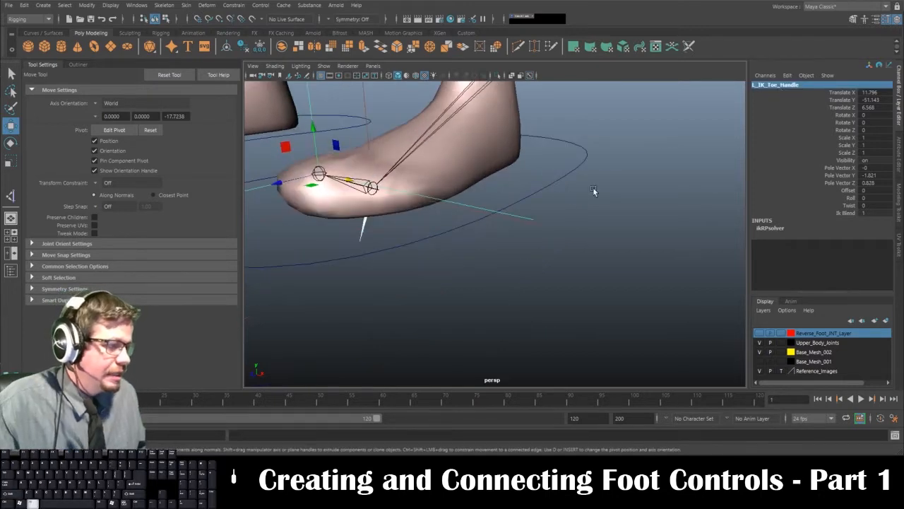
pyautogui.keyDown('alt'); pyautogui.moveTo(593, 192); pyautogui.dragTo(526, 159, button='right'); pyautogui.keyUp('alt')
pyautogui.keyDown('alt'); pyautogui.moveTo(527, 159); pyautogui.dragTo(628, 265, button='middle'); pyautogui.keyUp('alt')
pyautogui.keyDown('alt'); pyautogui.moveTo(400, 261); pyautogui.dragTo(520, 242); pyautogui.keyUp('alt')
pyautogui.keyDown('alt'); pyautogui.moveTo(521, 242); pyautogui.dragTo(544, 303, button='middle'); pyautogui.keyUp('alt')
pyautogui.keyDown('alt'); pyautogui.moveTo(545, 304); pyautogui.dragTo(494, 262, button='right'); pyautogui.keyUp('alt')
pyautogui.keyDown('alt'); pyautogui.moveTo(494, 261); pyautogui.dragTo(464, 244); pyautogui.keyUp('alt')
pyautogui.keyDown('alt'); pyautogui.moveTo(464, 244); pyautogui.dragTo(429, 262, button='right'); pyautogui.keyUp('alt')
pyautogui.keyDown('alt'); pyautogui.moveTo(429, 262); pyautogui.dragTo(395, 268); pyautogui.keyUp('alt')
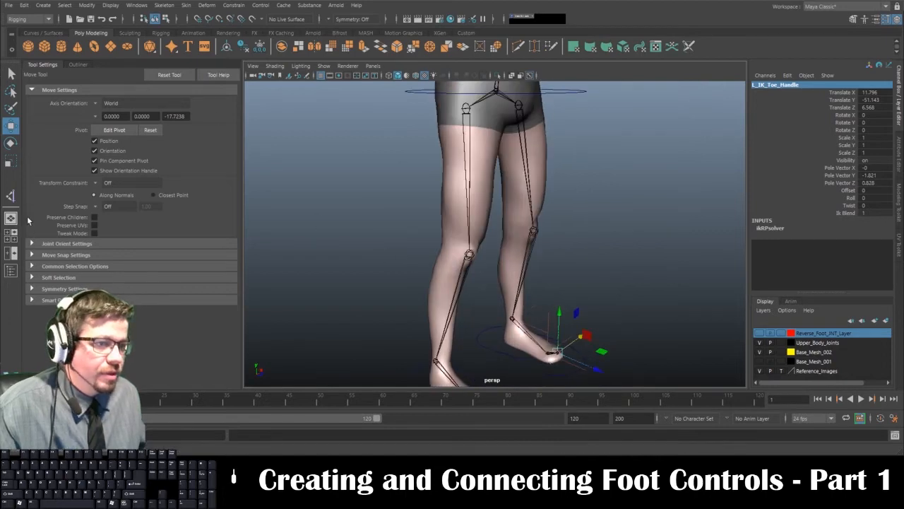
pyautogui.click(11, 195)
pyautogui.click(463, 109)
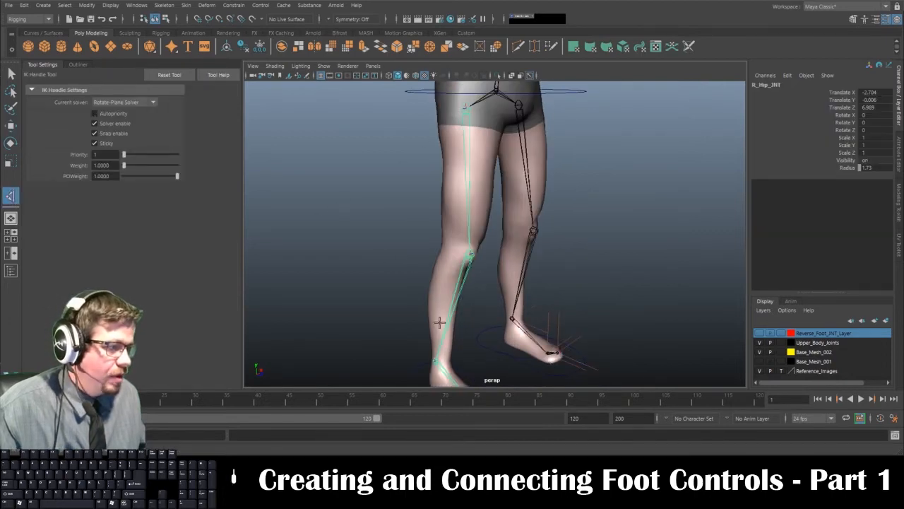
pyautogui.keyDown('alt'); pyautogui.moveTo(440, 323); pyautogui.dragTo(451, 219, button='middle'); pyautogui.keyUp('alt')
pyautogui.keyDown('alt'); pyautogui.moveTo(451, 219); pyautogui.dragTo(463, 272, button='right'); pyautogui.keyUp('alt')
pyautogui.click(429, 245)
pyautogui.press('w')
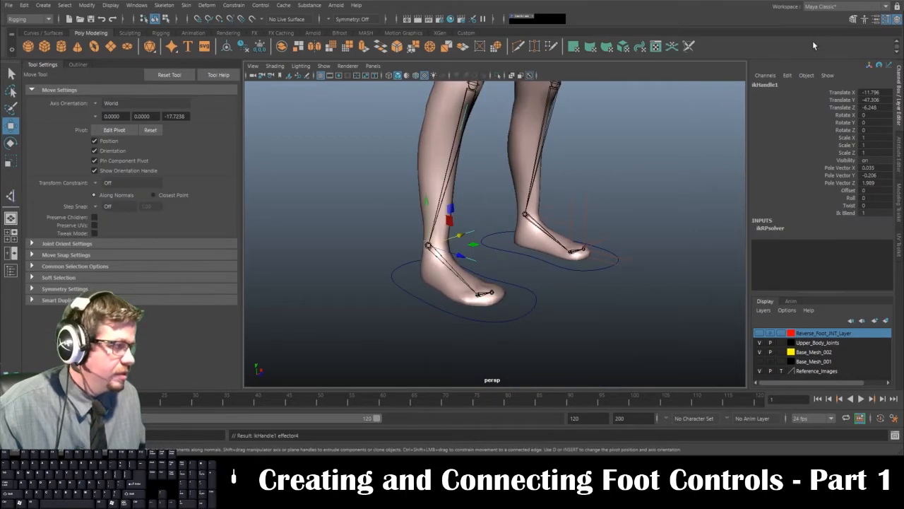
# Rename the right hip-to-ankle IK handle as R_IK_Ankle_Handle.
pyautogui.keyDown('alt'); pyautogui.moveTo(558, 146); pyautogui.dragTo(557, 171, button='middle'); pyautogui.keyUp('alt')
pyautogui.click(766, 84)
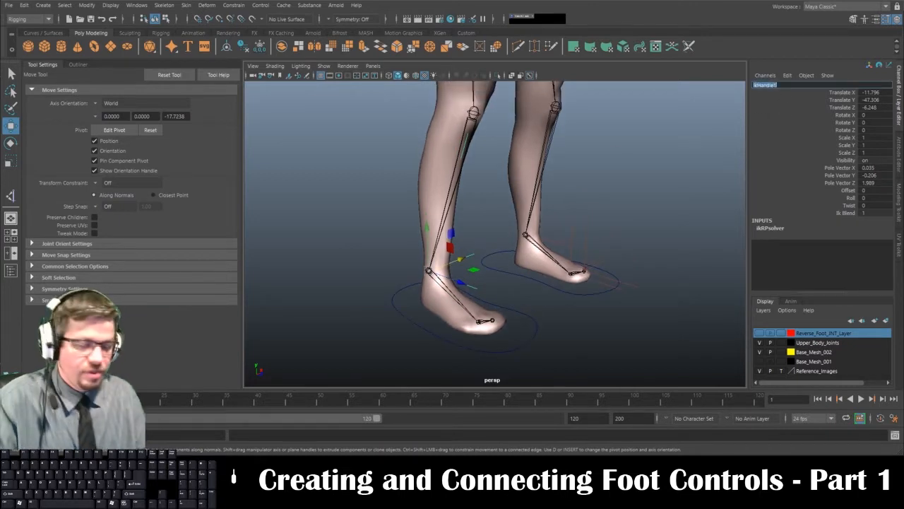
pyautogui.write('R_IK')
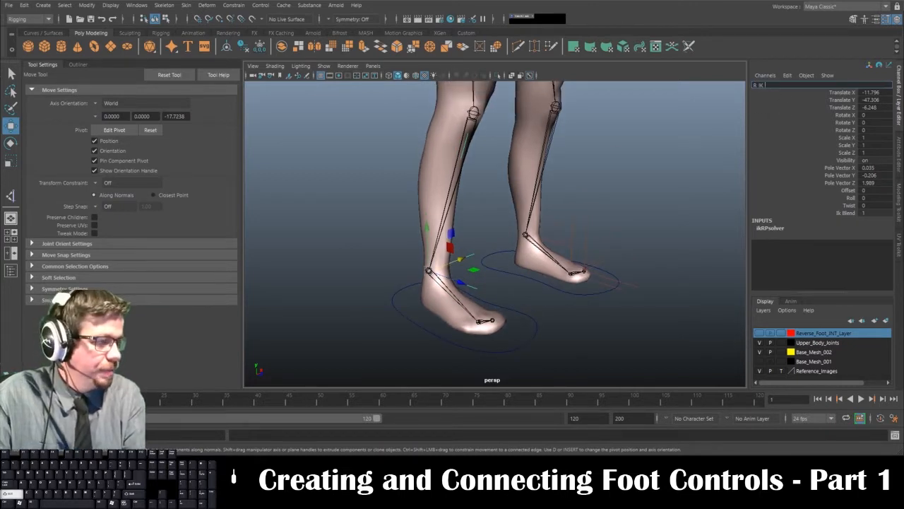
pyautogui.write('_Ankle_H')
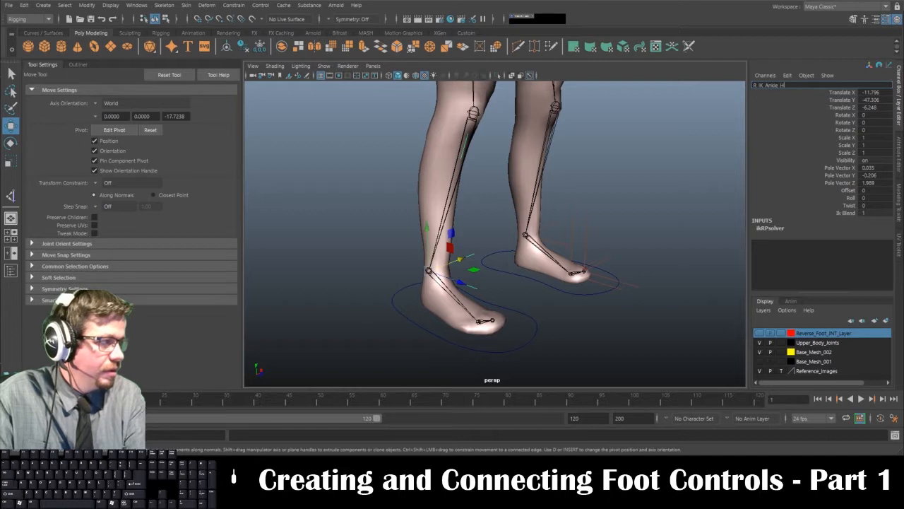
pyautogui.write('andle')
pyautogui.press('Return')
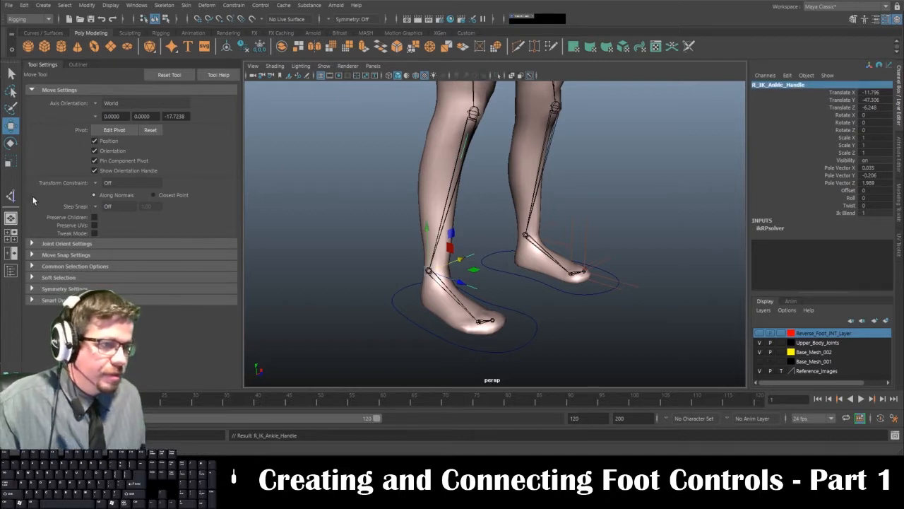
# Create an IK handle running from the right ankle joint to the right ball joint.
pyautogui.click(10, 196)
pyautogui.click(429, 272)
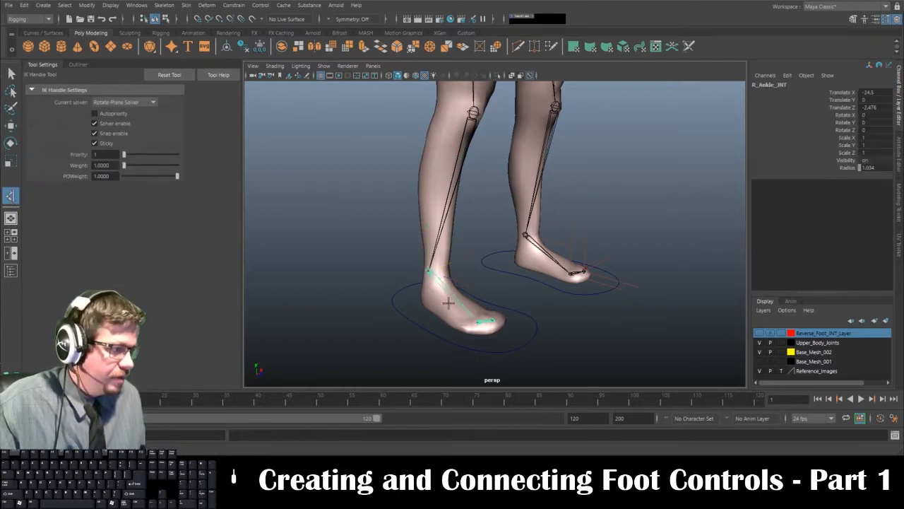
pyautogui.click(478, 323)
pyautogui.press('w')
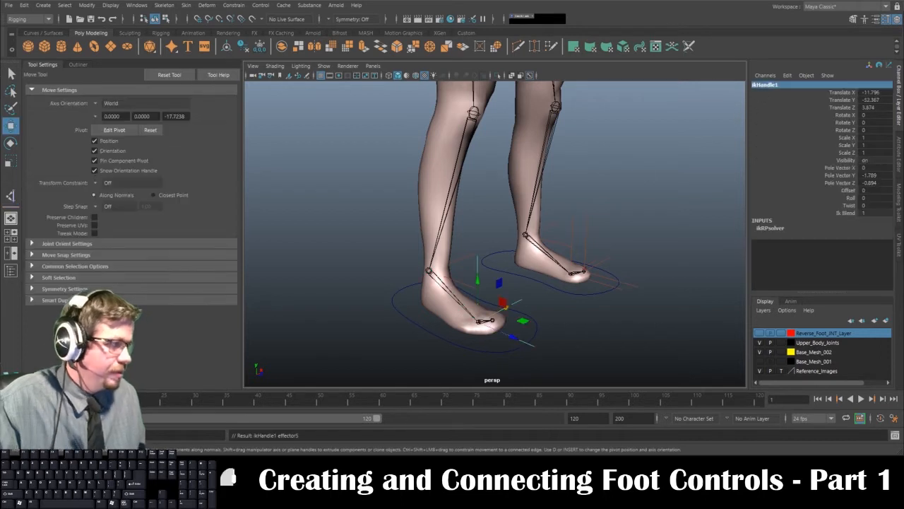
# Rename the right ankle-to-ball IK handle as R_IK_Ball_Toe_Handle.
pyautogui.write('R_IK')
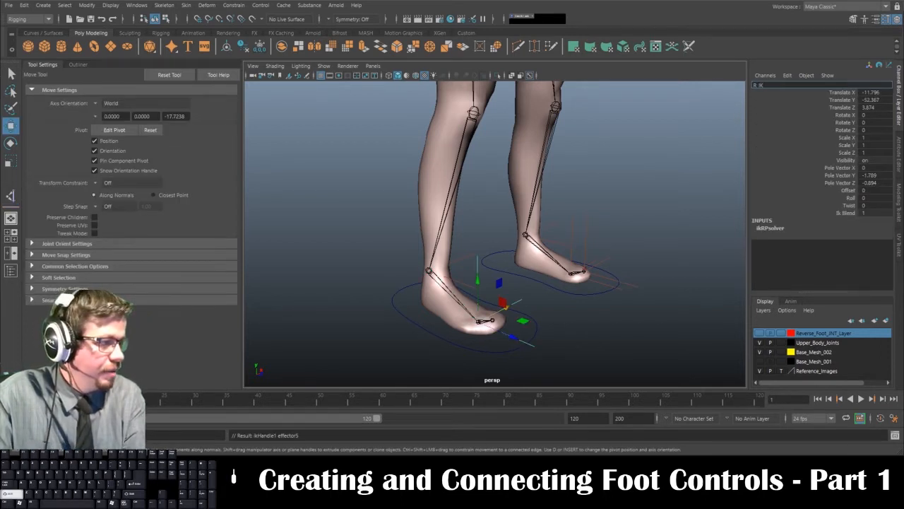
pyautogui.write('_Ball_Toe_Han')
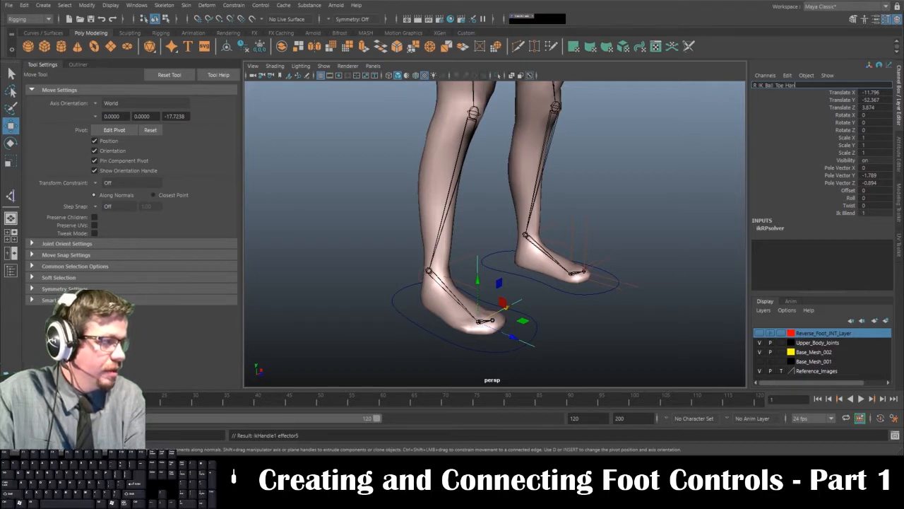
pyautogui.write('dle')
pyautogui.press('Return')
# Create an IK handle from the right ball joint to the joint at the tip of the right toes.
pyautogui.keyDown('alt'); pyautogui.moveTo(579, 297); pyautogui.dragTo(325, 254); pyautogui.keyUp('alt')
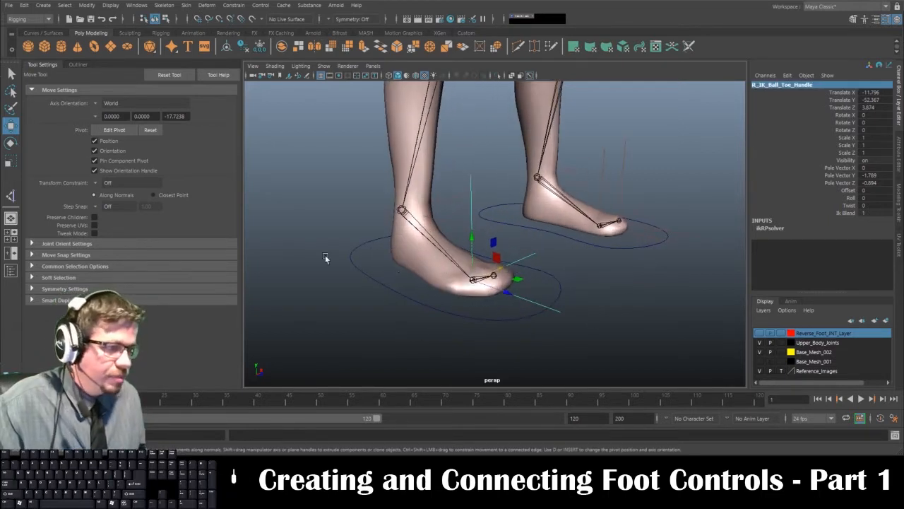
pyautogui.click(10, 195)
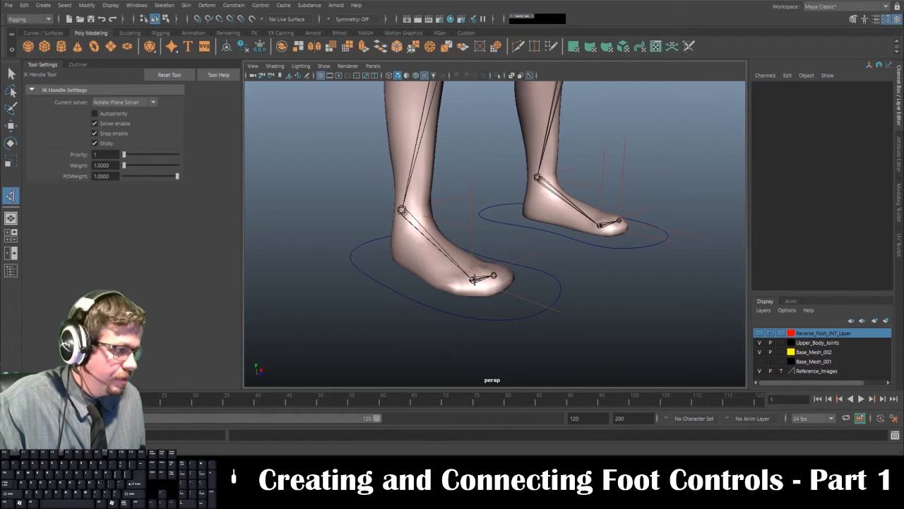
pyautogui.click(473, 279)
pyautogui.click(492, 274)
pyautogui.press('w')
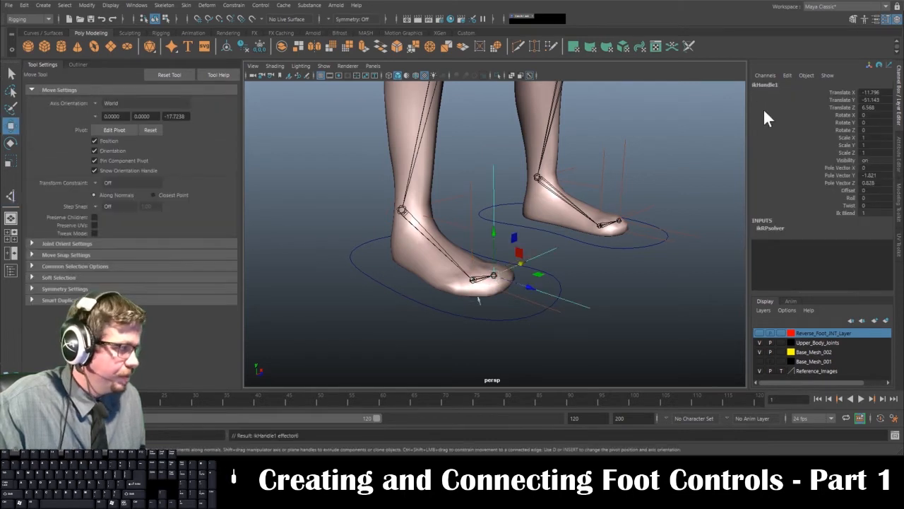
# Rename the IK handle at the right toe tip as R_IK_Toe_Handle.
pyautogui.doubleClick(764, 85)
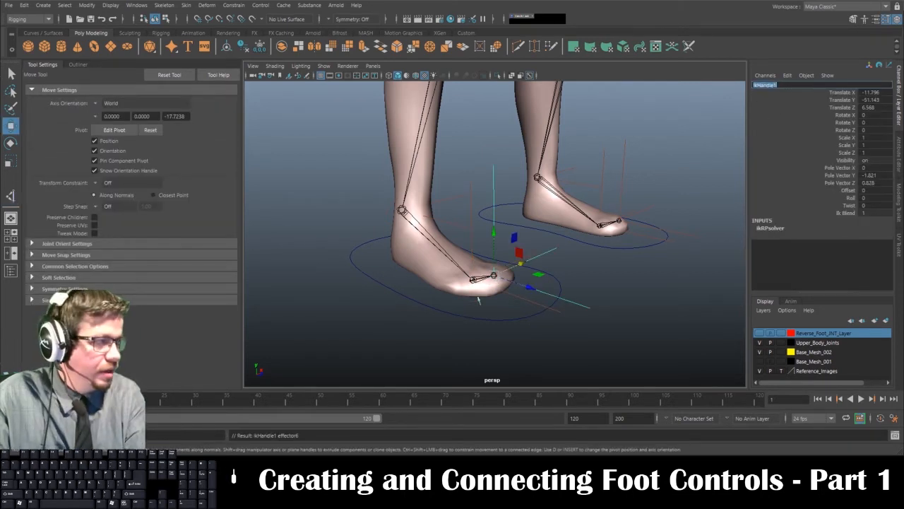
pyautogui.write('R_')
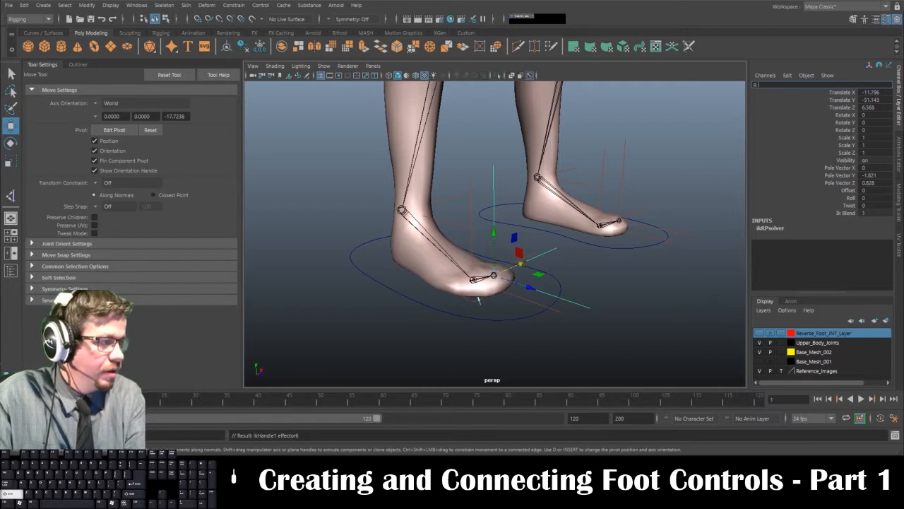
pyautogui.write('IK_Toe_Handle')
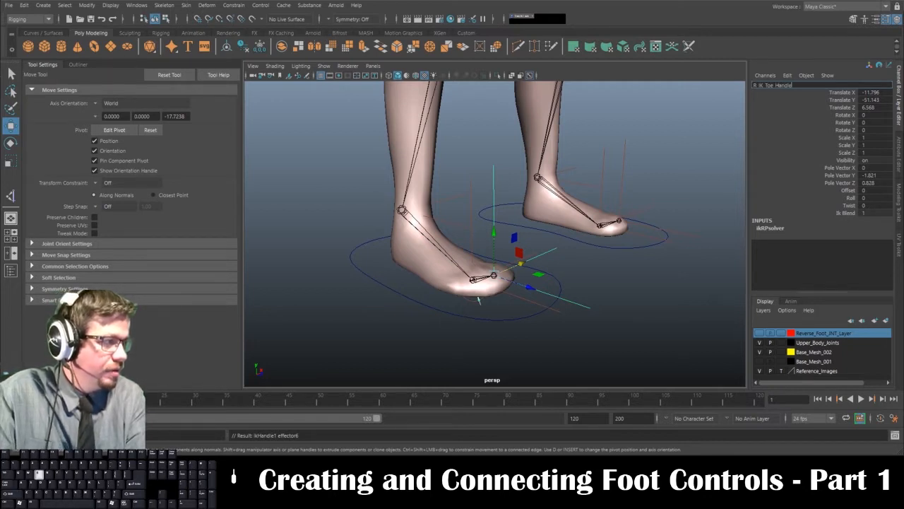
pyautogui.press('Return')
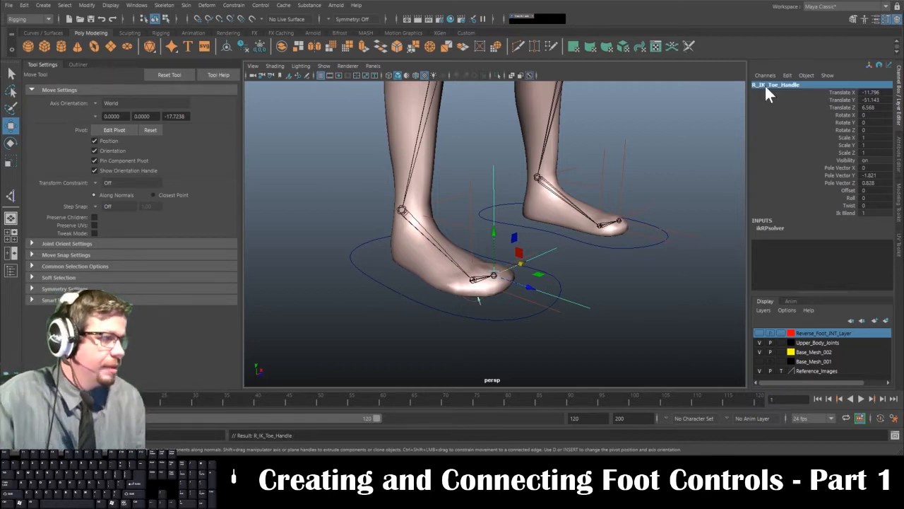
# Make the Reverse_Foot_JNT_Layer visible so the reverse foot joints show on both feet.
pyautogui.keyDown('alt'); pyautogui.moveTo(648, 175); pyautogui.dragTo(601, 242); pyautogui.keyUp('alt')
pyautogui.click(759, 333)
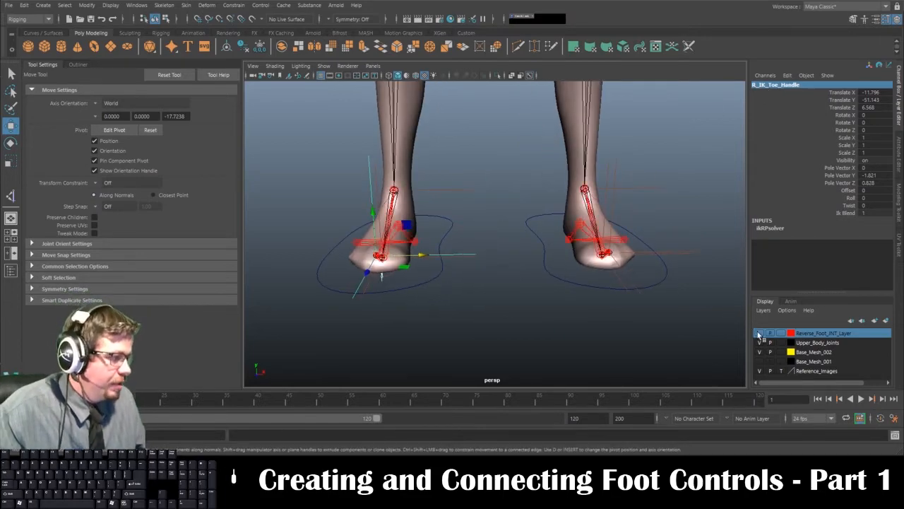
pyautogui.keyDown('alt'); pyautogui.moveTo(671, 243); pyautogui.dragTo(520, 212); pyautogui.keyUp('alt')
pyautogui.keyDown('alt'); pyautogui.moveTo(519, 212); pyautogui.dragTo(597, 325, button='right'); pyautogui.keyUp('alt')
pyautogui.keyDown('alt'); pyautogui.moveTo(597, 325); pyautogui.dragTo(669, 320); pyautogui.keyUp('alt')
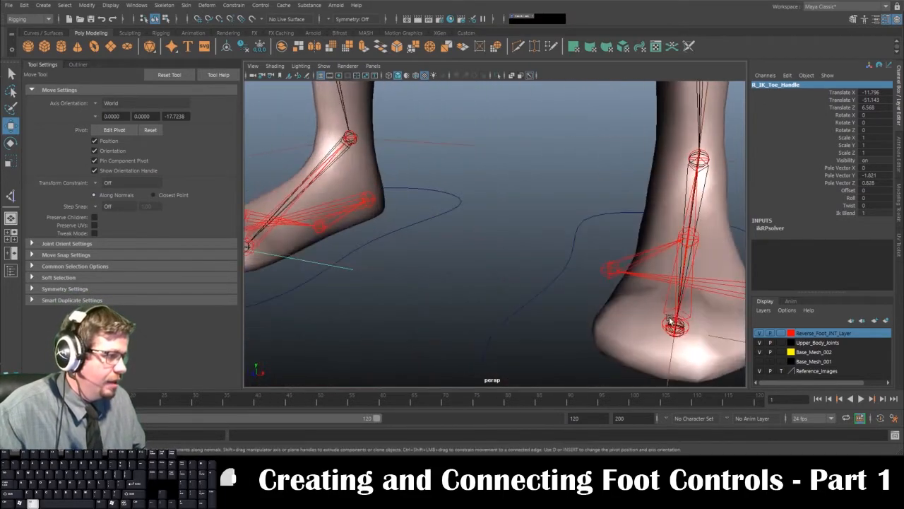
# Examine how closely the left foot's reverse joints line up with its ball and toe joints.
pyautogui.keyDown('alt'); pyautogui.moveTo(669, 319); pyautogui.dragTo(576, 230, button='middle'); pyautogui.keyUp('alt')
pyautogui.keyDown('alt'); pyautogui.moveTo(577, 230); pyautogui.dragTo(617, 323, button='right'); pyautogui.keyUp('alt')
pyautogui.keyDown('alt'); pyautogui.moveTo(617, 323); pyautogui.dragTo(568, 325); pyautogui.keyUp('alt')
pyautogui.keyDown('alt'); pyautogui.moveTo(509, 286); pyautogui.dragTo(584, 272, button='middle'); pyautogui.keyUp('alt')
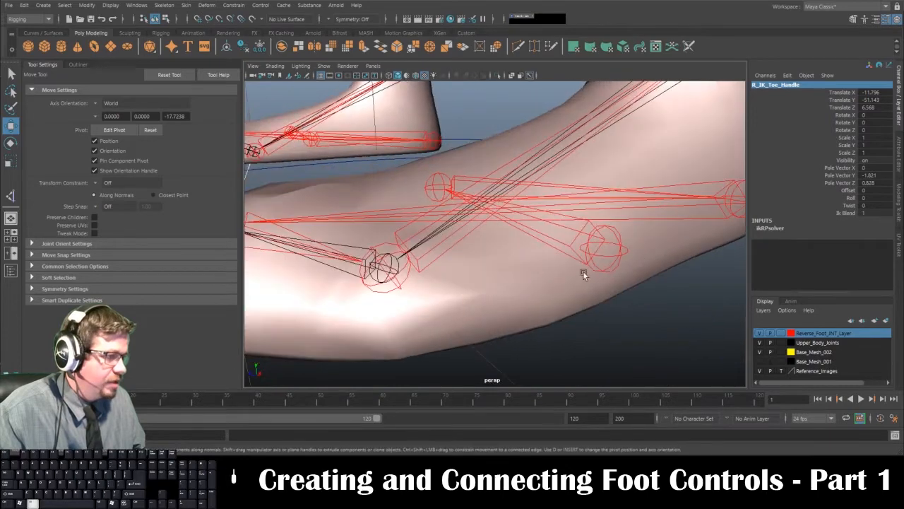
pyautogui.keyDown('alt'); pyautogui.moveTo(460, 276); pyautogui.dragTo(504, 294); pyautogui.keyUp('alt')
pyautogui.keyDown('alt'); pyautogui.moveTo(608, 272); pyautogui.dragTo(577, 258, button='middle'); pyautogui.keyUp('alt')
pyautogui.keyDown('alt'); pyautogui.moveTo(577, 259); pyautogui.dragTo(564, 285, button='right'); pyautogui.keyUp('alt')
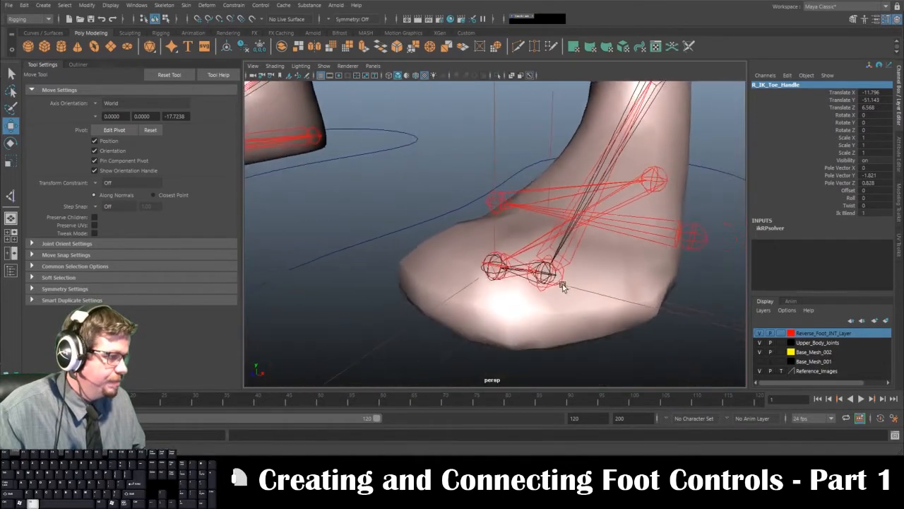
pyautogui.keyDown('alt'); pyautogui.moveTo(563, 284); pyautogui.dragTo(501, 298); pyautogui.keyUp('alt')
pyautogui.keyDown('alt'); pyautogui.moveTo(639, 251); pyautogui.dragTo(505, 255); pyautogui.keyUp('alt')
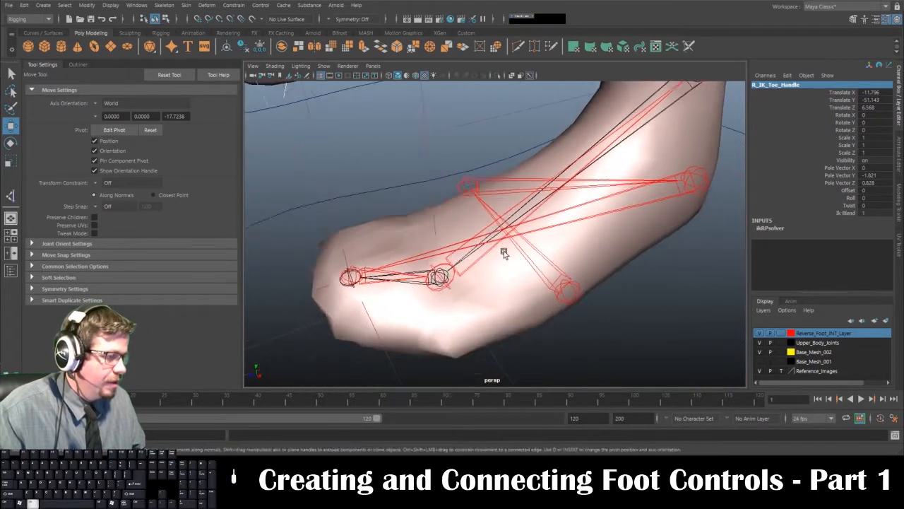
pyautogui.moveTo(504, 255)
pyautogui.keyDown('alt'); pyautogui.mouseDown(button='right')
pyautogui.moveTo(510, 317)
pyautogui.moveTo(501, 256)
pyautogui.mouseUp(button='right'); pyautogui.keyUp('alt')
pyautogui.keyDown('alt'); pyautogui.moveTo(501, 256); pyautogui.dragTo(503, 281); pyautogui.keyUp('alt')
# Select L_Reverse_Ball_Toe_JNT and hide the Base_Mesh_002 layer to expose the joints.
pyautogui.click(497, 262)
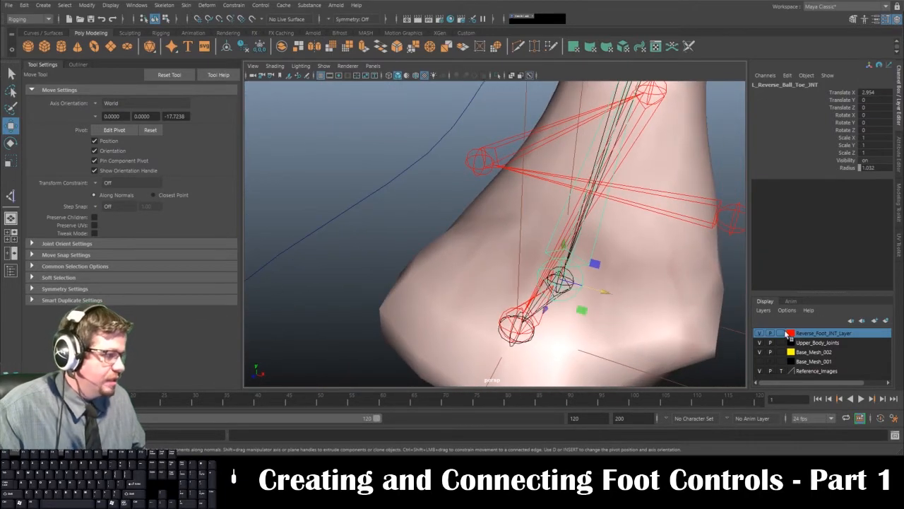
pyautogui.click(760, 353)
pyautogui.keyDown('alt'); pyautogui.moveTo(645, 290); pyautogui.dragTo(596, 300); pyautogui.keyUp('alt')
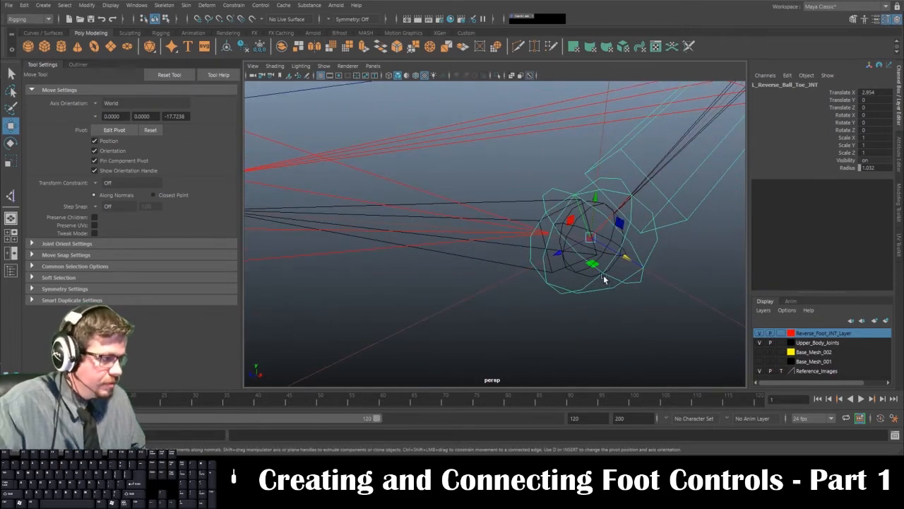
# Point-snap the pivot of L_Reverse_Ball_Toe_JNT onto the left leg's ball joint.
pyautogui.click(609, 317)
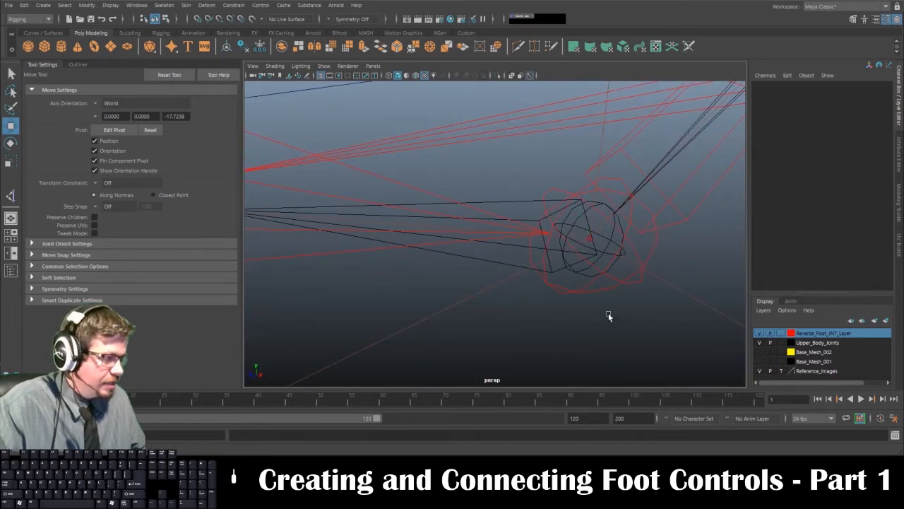
pyautogui.click(627, 283)
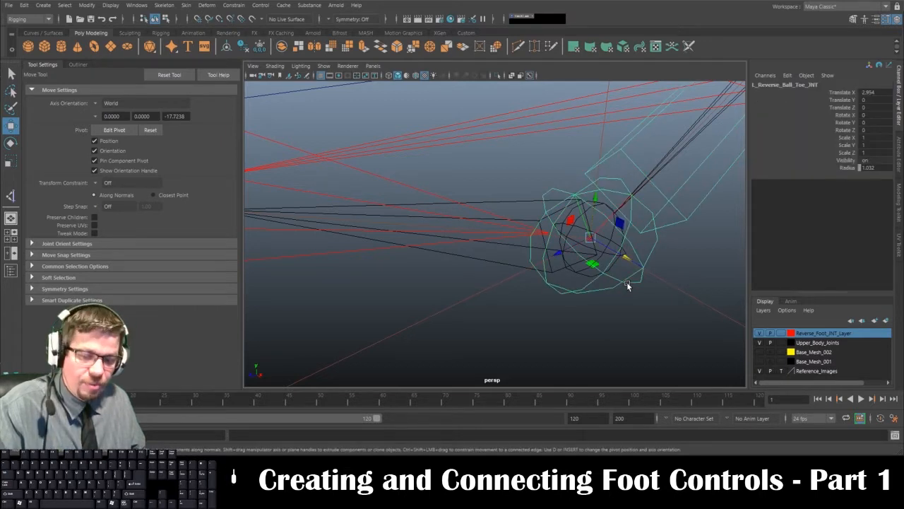
pyautogui.press('d')
pyautogui.press('v')
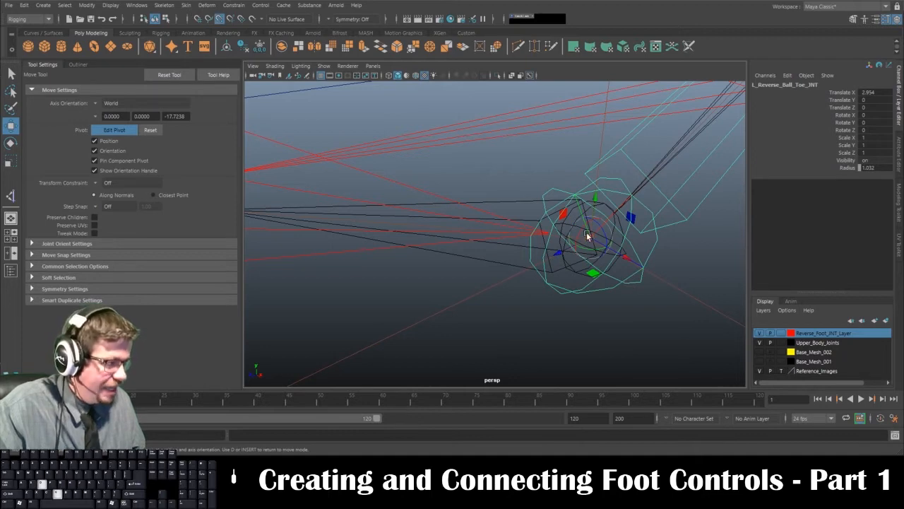
pyautogui.moveTo(592, 234); pyautogui.dragTo(532, 252)
# Point-snap the pivot of L_Reverse_Toe_JNT onto the joint at the tip of the left toes.
pyautogui.click(491, 295)
pyautogui.click(532, 255)
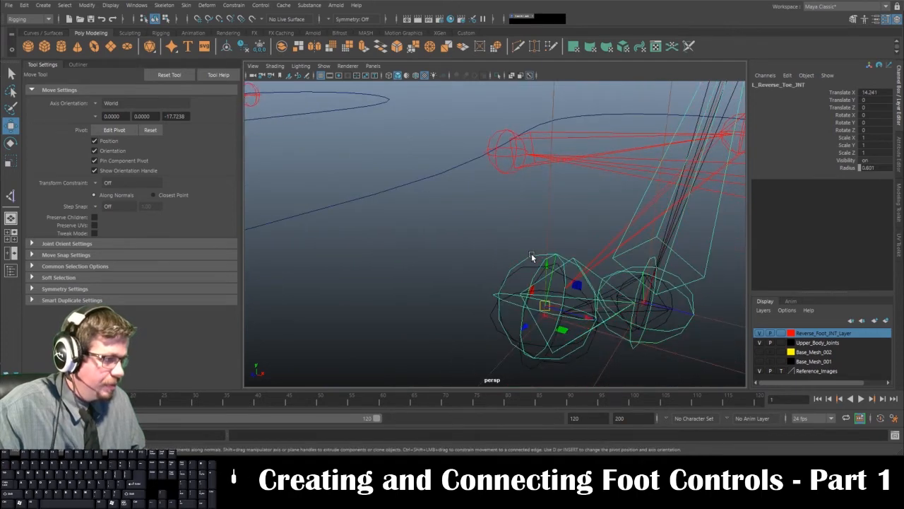
pyautogui.press('d')
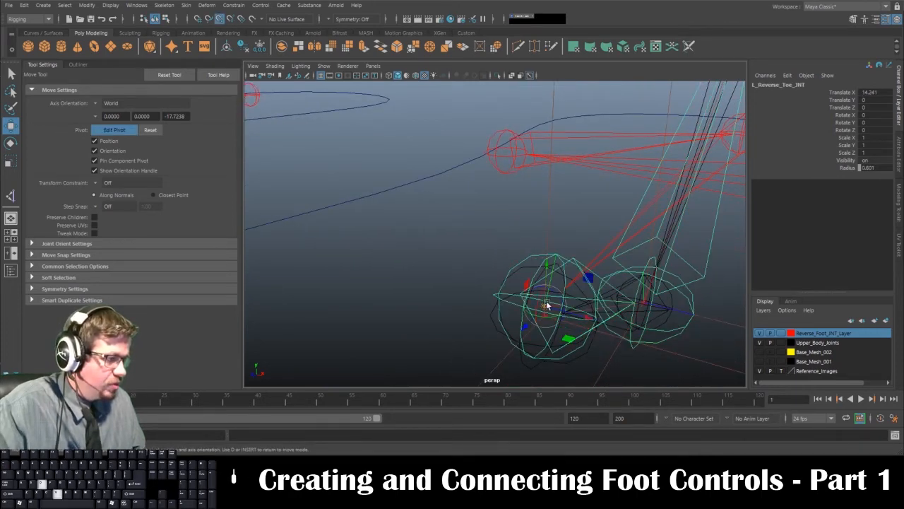
pyautogui.moveTo(546, 304)
pyautogui.mouseDown()
pyautogui.moveTo(545, 321)
pyautogui.moveTo(523, 277)
pyautogui.moveTo(442, 267)
pyautogui.moveTo(430, 281)
pyautogui.moveTo(485, 297)
pyautogui.moveTo(492, 243)
pyautogui.moveTo(516, 257)
pyautogui.moveTo(561, 309)
pyautogui.mouseUp()
# Point-snap the pivot of L_Reverse_Ankle_JNT onto the left ankle joint.
pyautogui.click(477, 247)
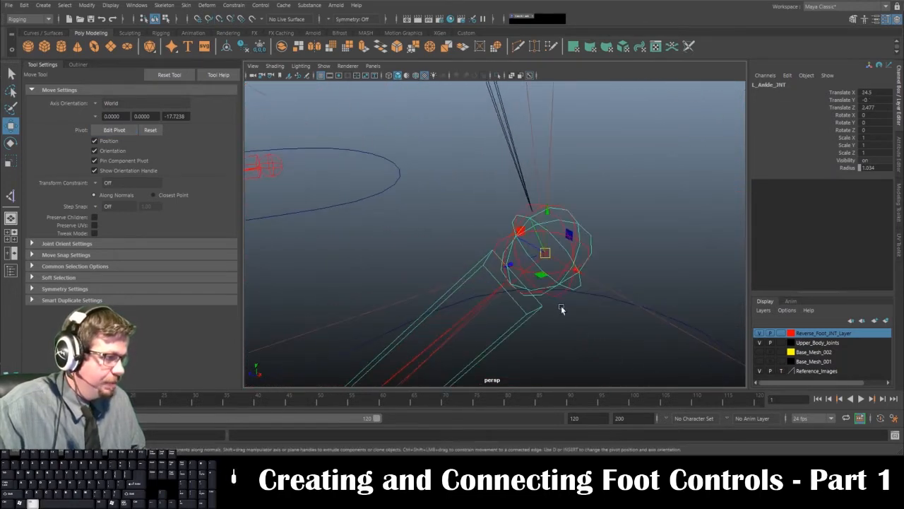
pyautogui.click(525, 210)
pyautogui.press('d')
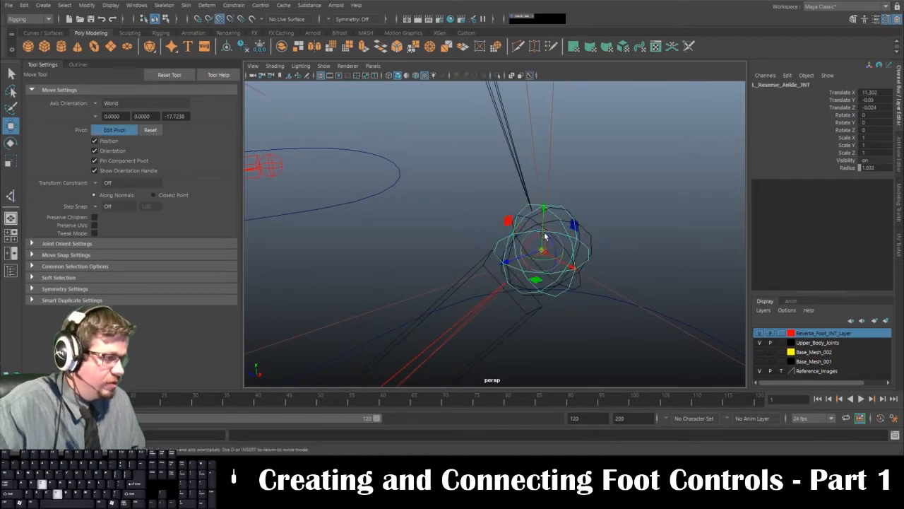
pyautogui.moveTo(543, 252); pyautogui.dragTo(414, 309)
pyautogui.press('d')
# Point-snap the pivot of R_Reverse_Ball_Toe_JNT onto the right leg's ball joint.
pyautogui.keyDown('alt'); pyautogui.moveTo(414, 308); pyautogui.dragTo(489, 300, button='middle'); pyautogui.keyUp('alt')
pyautogui.keyDown('alt'); pyautogui.moveTo(489, 299); pyautogui.dragTo(480, 390, button='right'); pyautogui.keyUp('alt')
pyautogui.keyDown('alt'); pyautogui.moveTo(376, 280); pyautogui.dragTo(394, 298); pyautogui.keyUp('alt')
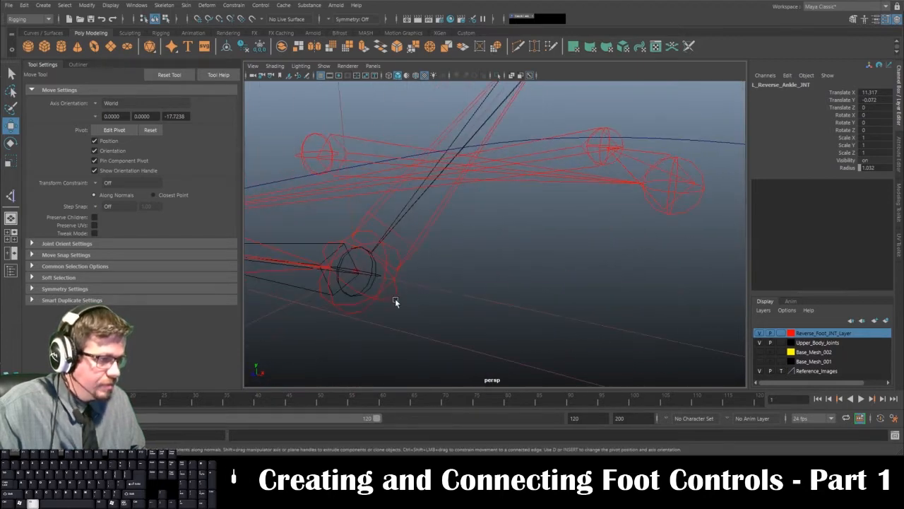
pyautogui.click(392, 297)
pyautogui.click(393, 299)
pyautogui.press('d')
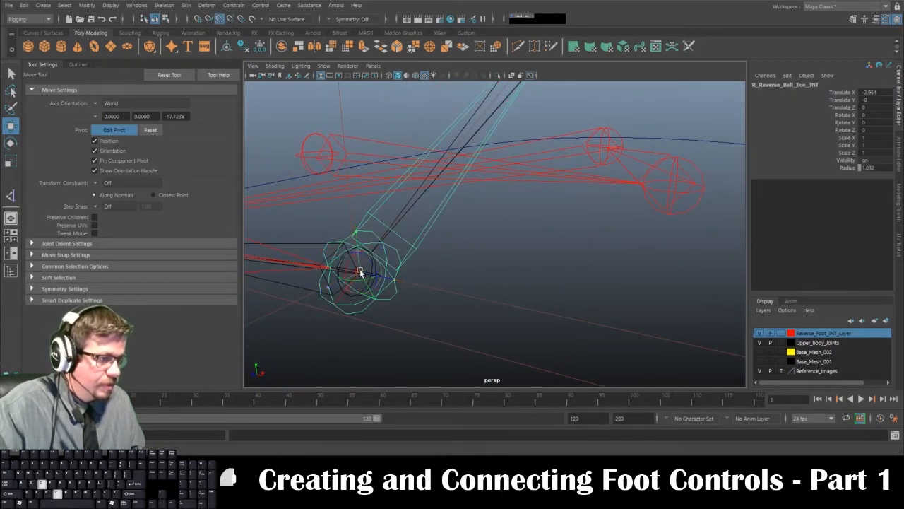
pyautogui.keyDown('alt'); pyautogui.moveTo(355, 267); pyautogui.dragTo(382, 235); pyautogui.keyUp('alt')
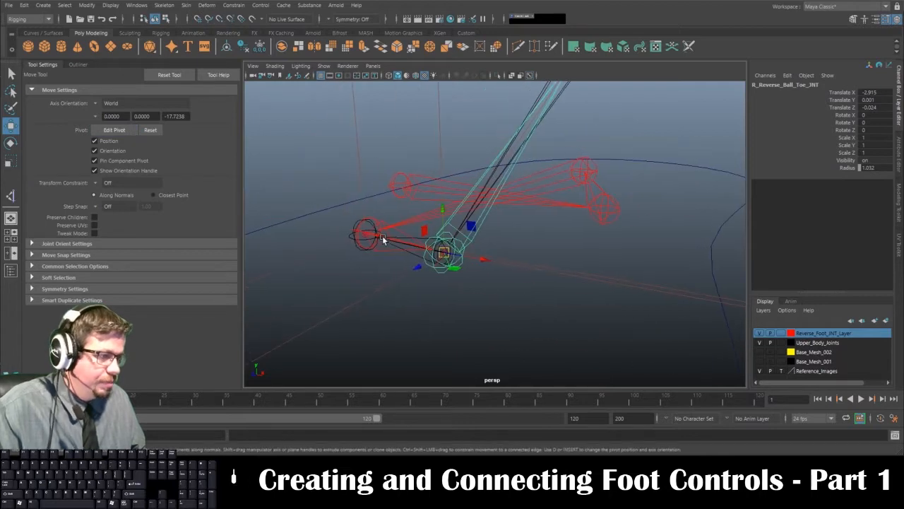
# Point-snap the pivot of R_Reverse_Toe_JNT onto the joint at the tip of the right toes.
pyautogui.click(378, 223)
pyautogui.press('d')
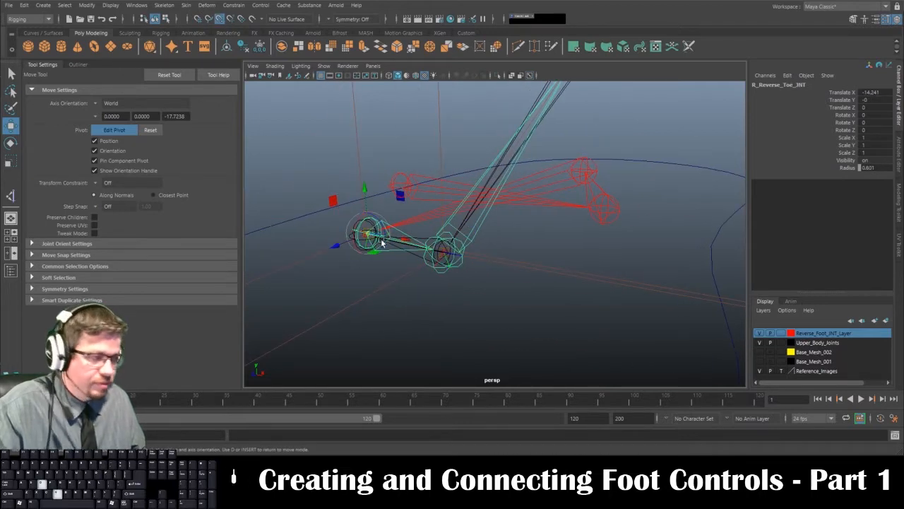
pyautogui.moveTo(365, 234); pyautogui.dragTo(356, 234)
# Point-snap the pivot of R_Reverse_Ankle_JNT onto the right ankle joint.
pyautogui.keyDown('alt'); pyautogui.moveTo(506, 219); pyautogui.dragTo(554, 212); pyautogui.keyUp('alt')
pyautogui.keyDown('alt'); pyautogui.moveTo(584, 131); pyautogui.dragTo(499, 237, button='middle'); pyautogui.keyUp('alt')
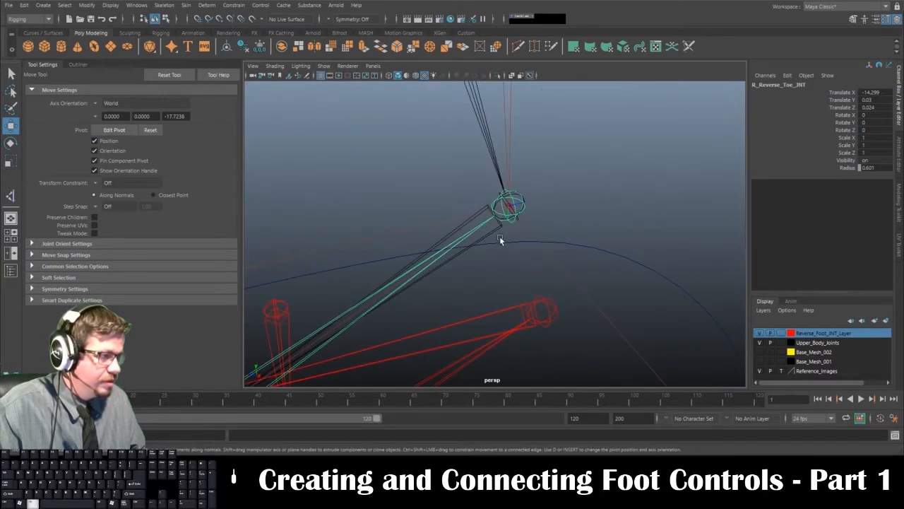
pyautogui.click(520, 205)
pyautogui.press('f')
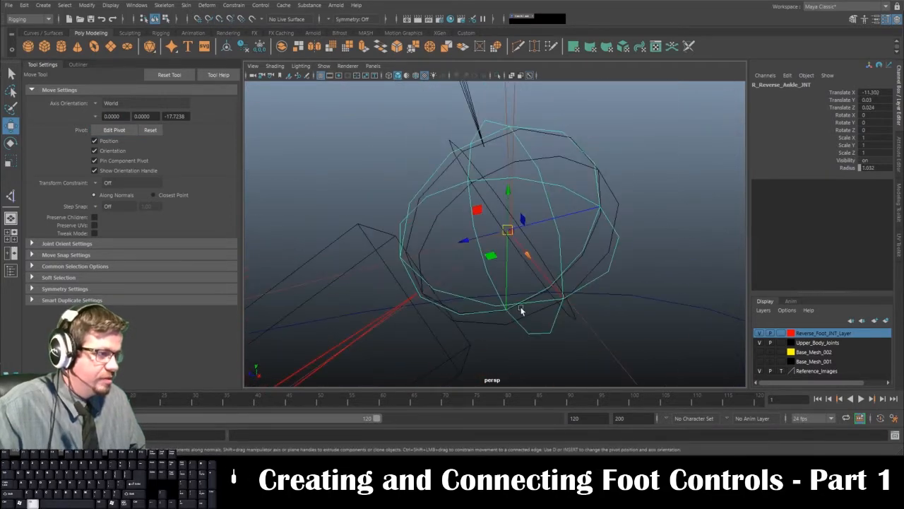
pyautogui.moveTo(507, 229); pyautogui.dragTo(520, 212)
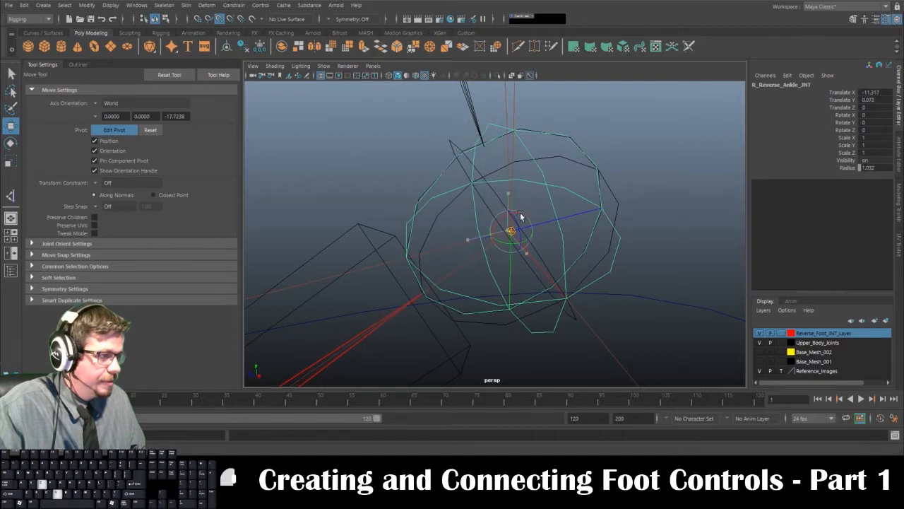
# Examine the alignment of the reverse foot joints with the leg joints on both feet.
pyautogui.keyDown('alt'); pyautogui.moveTo(531, 235); pyautogui.dragTo(398, 240, button='right'); pyautogui.keyUp('alt')
pyautogui.keyDown('alt'); pyautogui.moveTo(398, 240); pyautogui.dragTo(520, 361); pyautogui.keyUp('alt')
pyautogui.keyDown('alt'); pyautogui.moveTo(519, 361); pyautogui.dragTo(602, 286, button='middle'); pyautogui.keyUp('alt')
pyautogui.keyDown('alt'); pyautogui.moveTo(602, 286); pyautogui.dragTo(579, 284, button='right'); pyautogui.keyUp('alt')
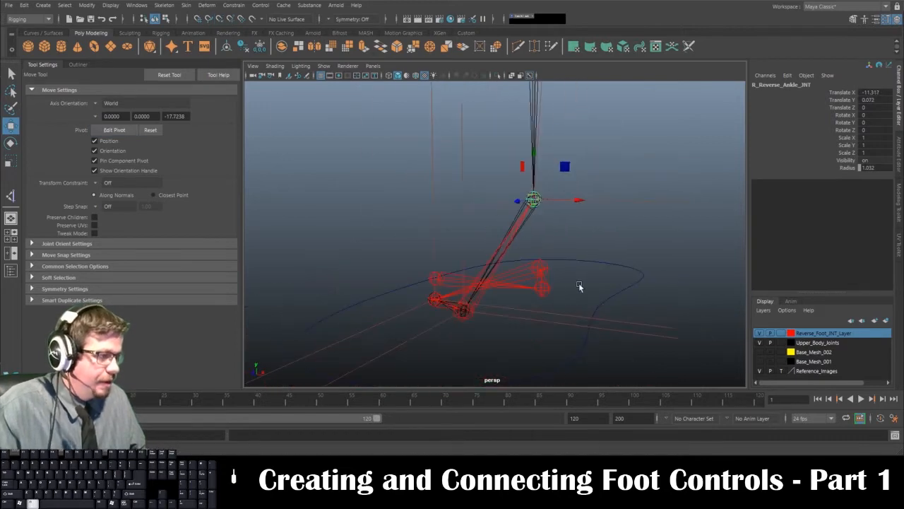
pyautogui.keyDown('alt'); pyautogui.moveTo(580, 284); pyautogui.dragTo(588, 262); pyautogui.keyUp('alt')
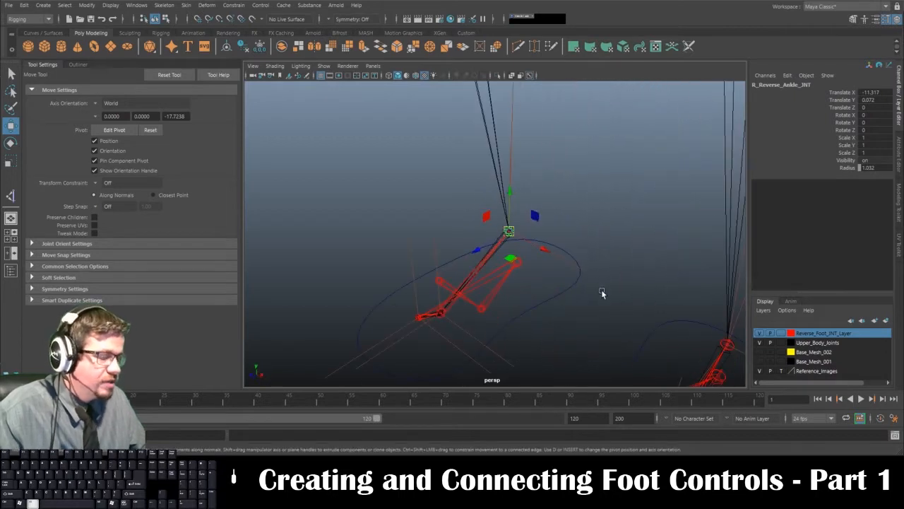
pyautogui.keyDown('alt'); pyautogui.moveTo(580, 326); pyautogui.dragTo(536, 272, button='right'); pyautogui.keyUp('alt')
pyautogui.keyDown('alt'); pyautogui.moveTo(562, 267); pyautogui.dragTo(547, 274); pyautogui.keyUp('alt')
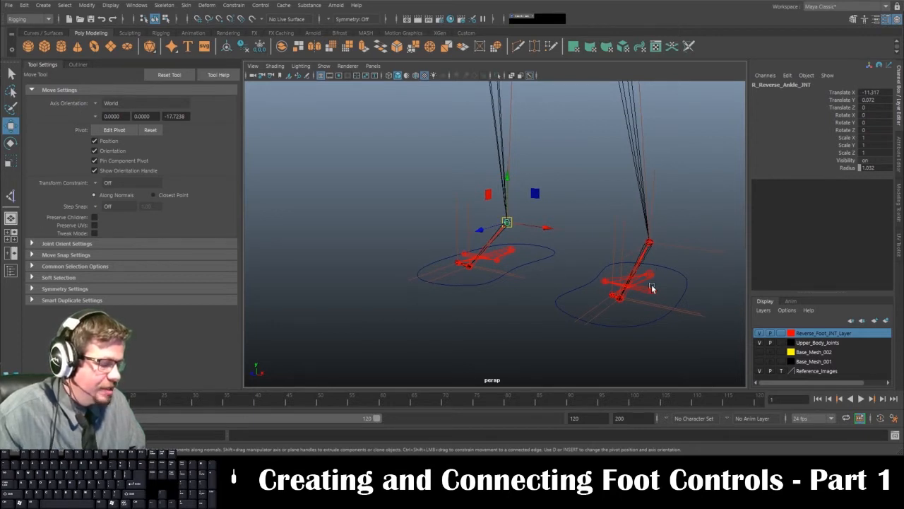
# Toggle the visibility of the Upper_Body_Joints layer to compare the leg joints with the reverse foot joints.
pyautogui.keyDown('alt'); pyautogui.moveTo(599, 293); pyautogui.dragTo(516, 279); pyautogui.keyUp('alt')
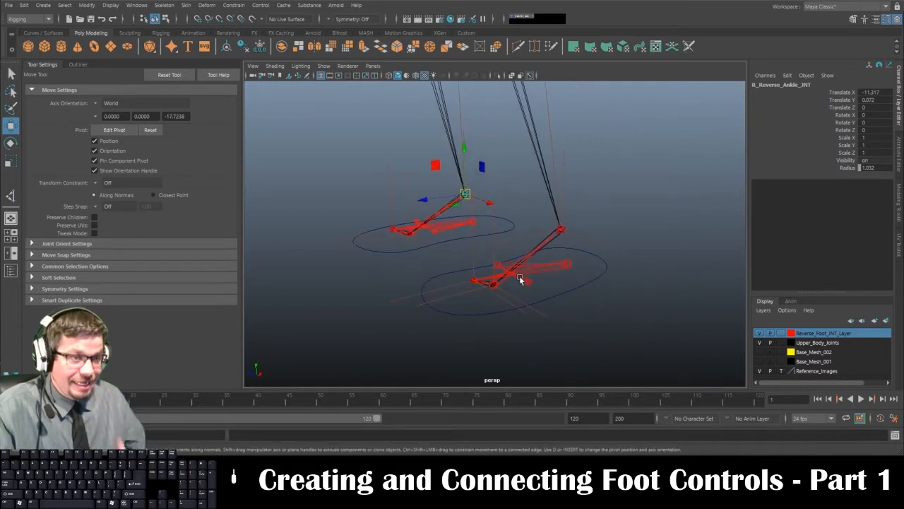
pyautogui.click(759, 341)
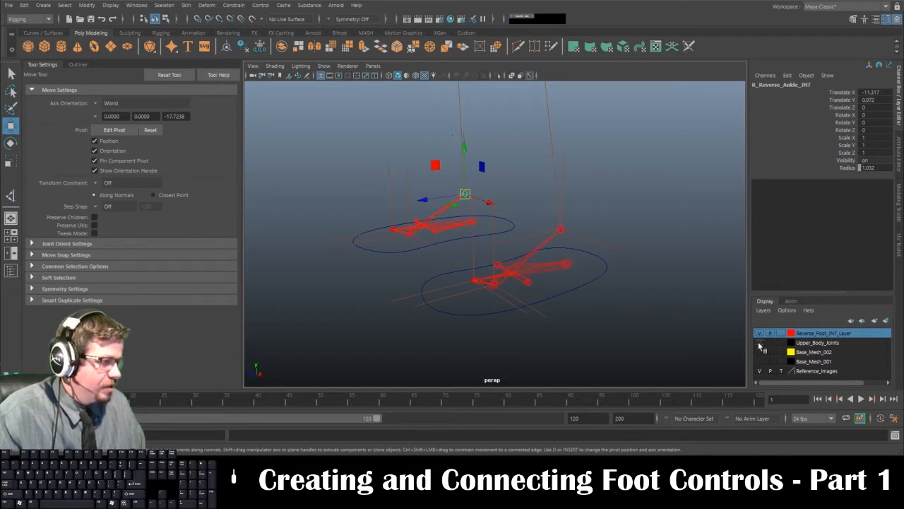
pyautogui.click(759, 342)
pyautogui.click(759, 342)
pyautogui.click(759, 342)
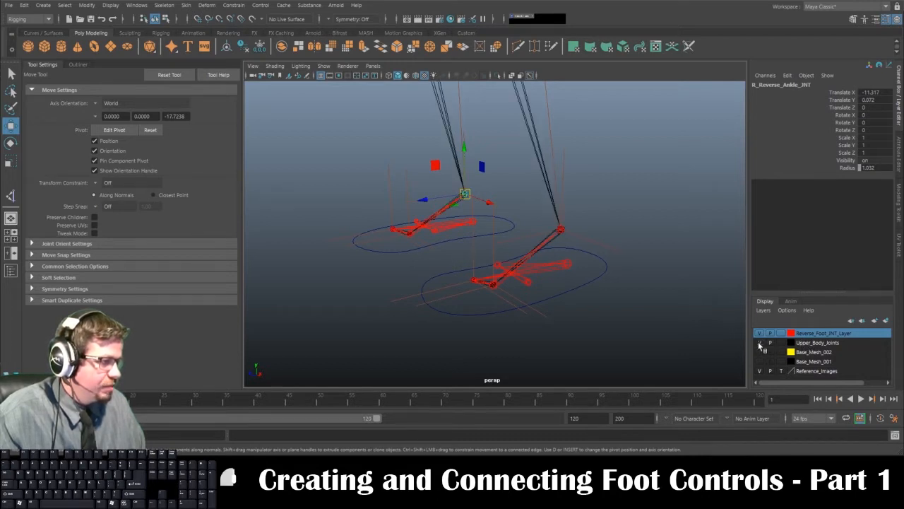
pyautogui.click(759, 342)
pyautogui.click(759, 342)
pyautogui.click(759, 342)
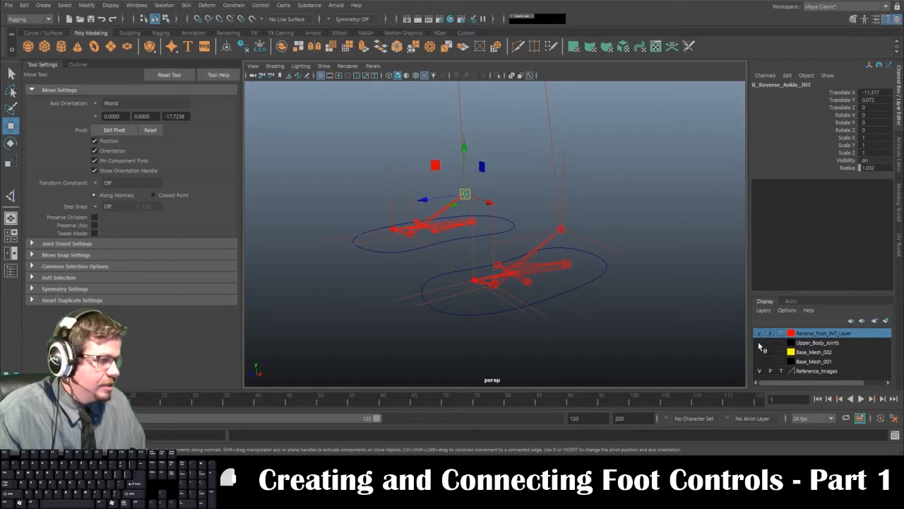
pyautogui.click(759, 342)
pyautogui.click(758, 342)
pyautogui.click(758, 342)
# Rename the Upper_Body_Joints display layer to Character_Joints.
pyautogui.click(823, 345)
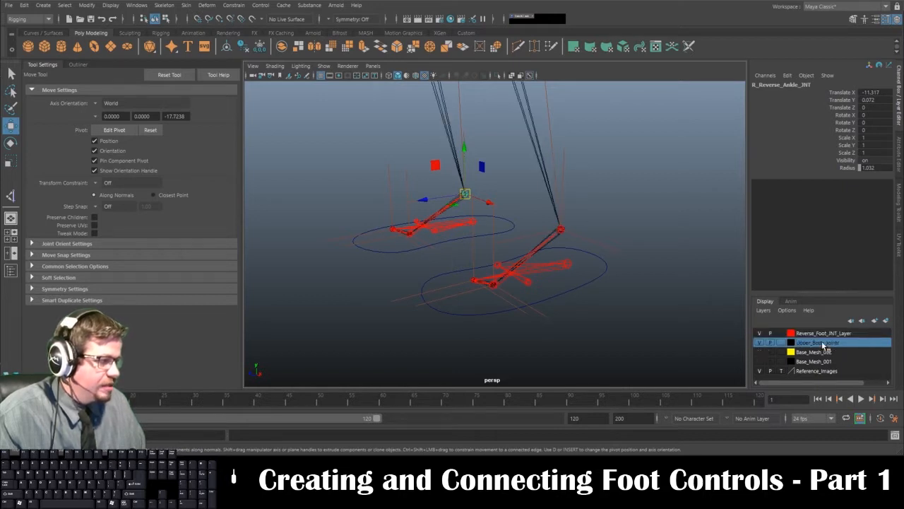
pyautogui.rightClick(823, 345)
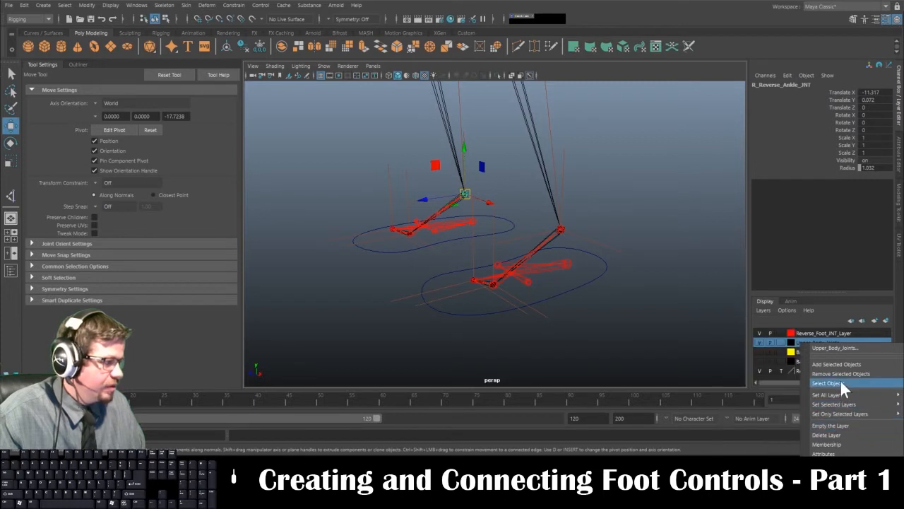
pyautogui.doubleClick(799, 344)
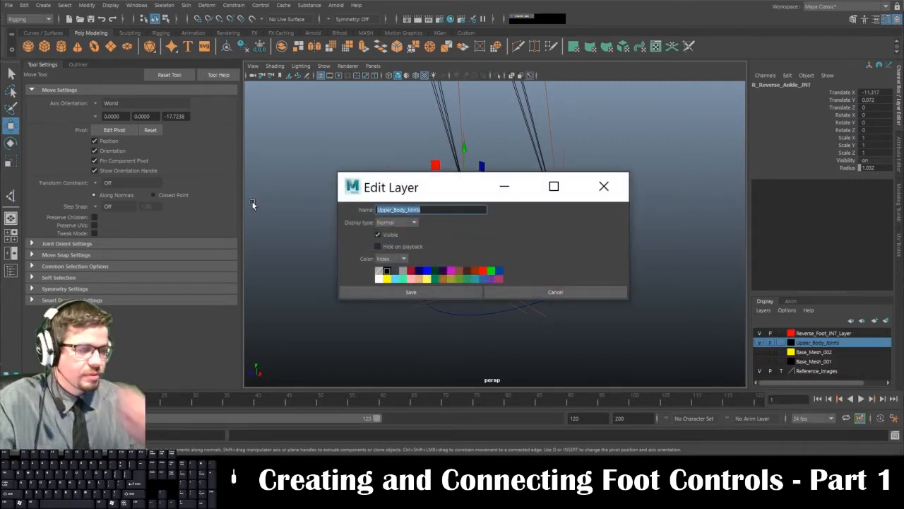
pyautogui.press('BackSpace')
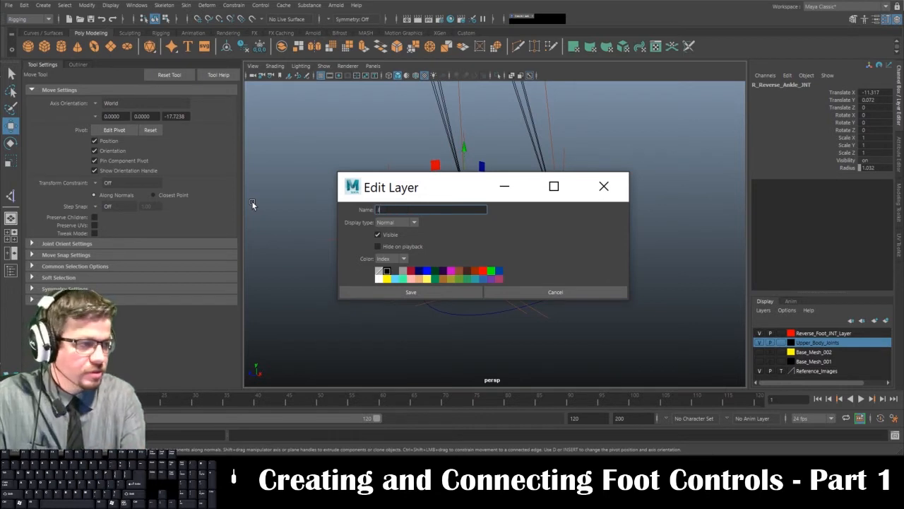
pyautogui.write('Characte')
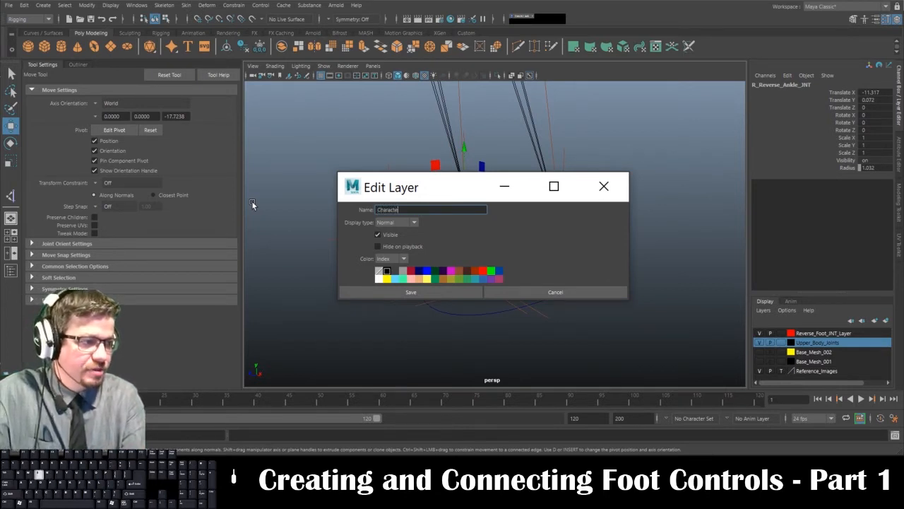
pyautogui.write('r_Joints')
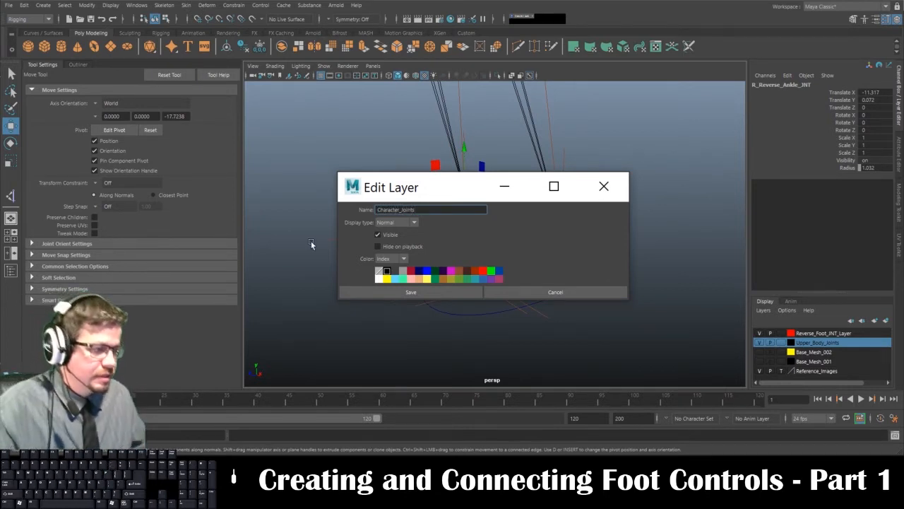
pyautogui.click(385, 292)
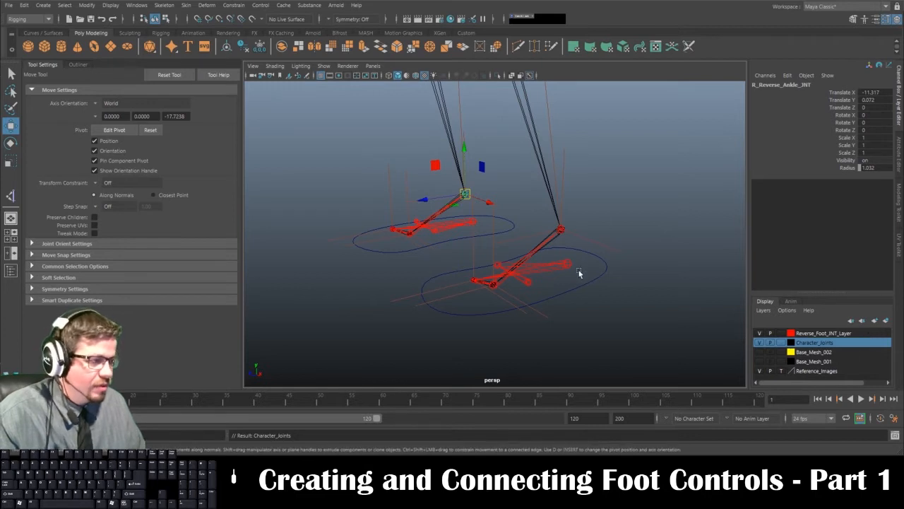
# Select Root_JNT at the pelvis and examine the highlighted joint hierarchy down both legs to the feet.
pyautogui.keyDown('alt'); pyautogui.moveTo(579, 268); pyautogui.dragTo(664, 290); pyautogui.keyUp('alt')
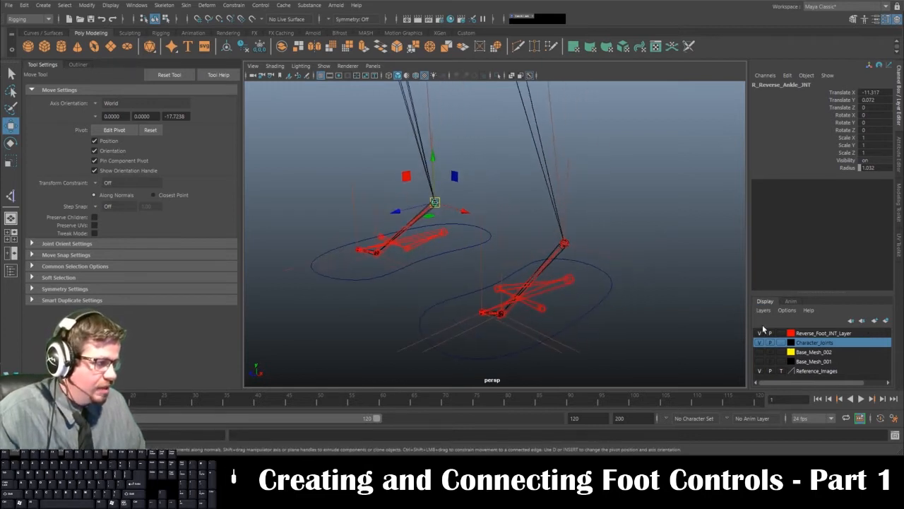
pyautogui.keyDown('alt'); pyautogui.moveTo(675, 313); pyautogui.dragTo(585, 241, button='right'); pyautogui.keyUp('alt')
pyautogui.keyDown('alt'); pyautogui.moveTo(585, 240); pyautogui.dragTo(614, 330, button='middle'); pyautogui.keyUp('alt')
pyautogui.keyDown('alt'); pyautogui.moveTo(588, 281); pyautogui.dragTo(547, 226, button='right'); pyautogui.keyUp('alt')
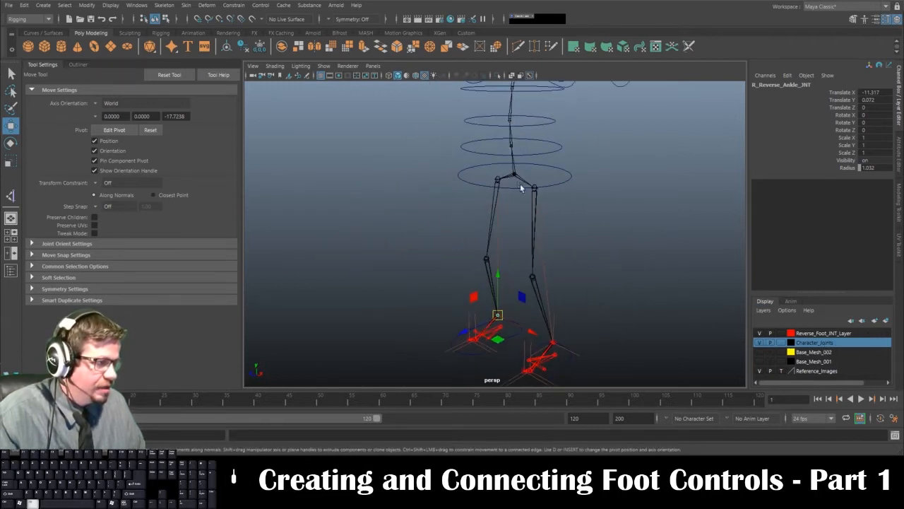
pyautogui.click(515, 176)
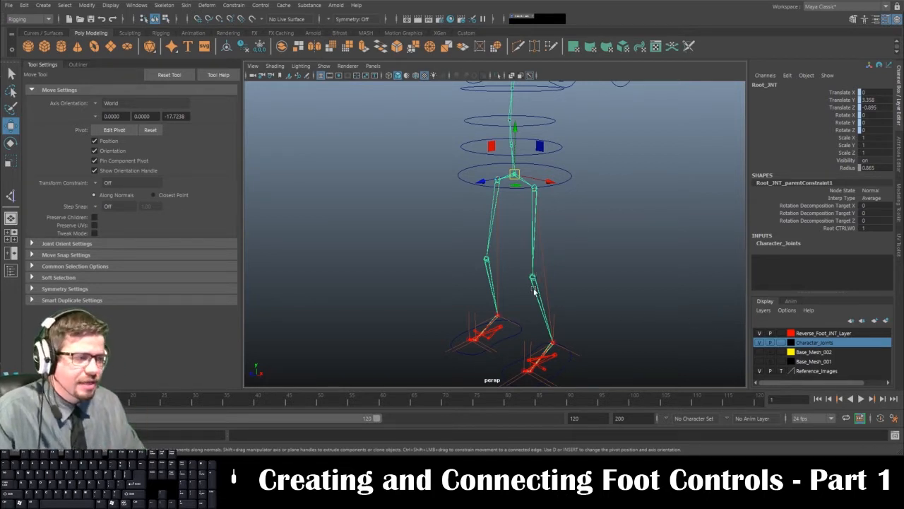
pyautogui.keyDown('alt'); pyautogui.moveTo(532, 293); pyautogui.dragTo(512, 271, button='middle'); pyautogui.keyUp('alt')
pyautogui.keyDown('alt'); pyautogui.moveTo(513, 271); pyautogui.dragTo(539, 340, button='right'); pyautogui.keyUp('alt')
pyautogui.keyDown('alt'); pyautogui.moveTo(542, 338); pyautogui.dragTo(540, 310, button='middle'); pyautogui.keyUp('alt')
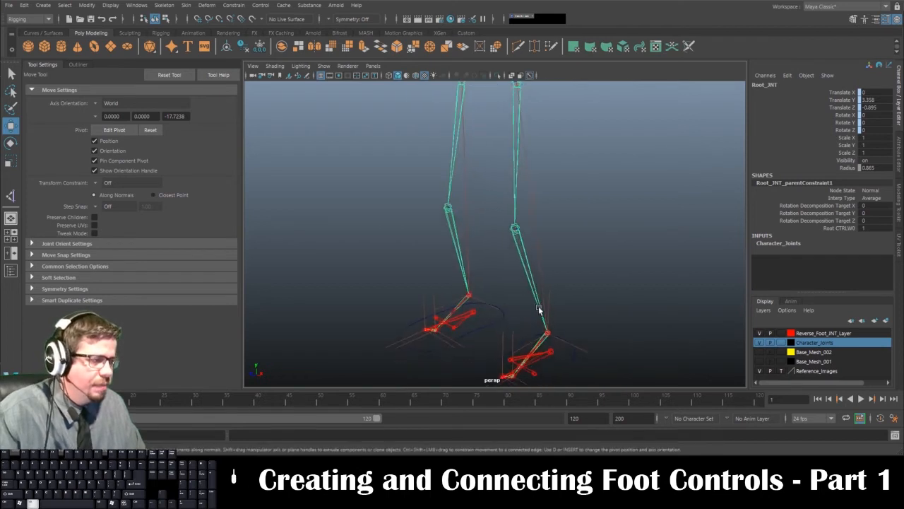
# Clear the selection and toggle the Character_Joints layer's visibility to check which joints of the full skeleton it contains.
pyautogui.click(761, 345)
pyautogui.click(579, 272)
pyautogui.keyDown('alt'); pyautogui.moveTo(579, 272); pyautogui.dragTo(493, 232, button='right'); pyautogui.keyUp('alt')
pyautogui.keyDown('alt'); pyautogui.moveTo(493, 232); pyautogui.dragTo(499, 282, button='middle'); pyautogui.keyUp('alt')
pyautogui.keyDown('alt'); pyautogui.moveTo(499, 283); pyautogui.dragTo(552, 286); pyautogui.keyUp('alt')
pyautogui.click(760, 344)
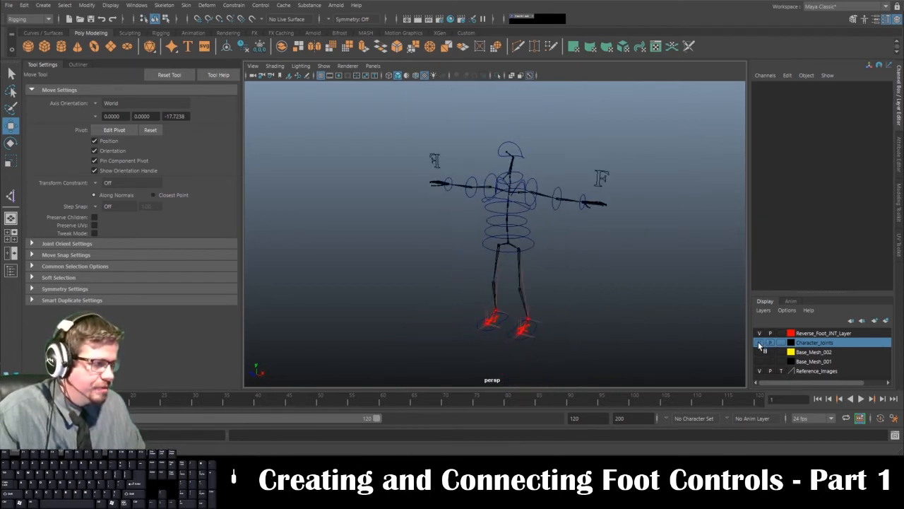
pyautogui.click(760, 345)
pyautogui.click(760, 345)
pyautogui.click(760, 345)
pyautogui.click(760, 345)
pyautogui.click(761, 345)
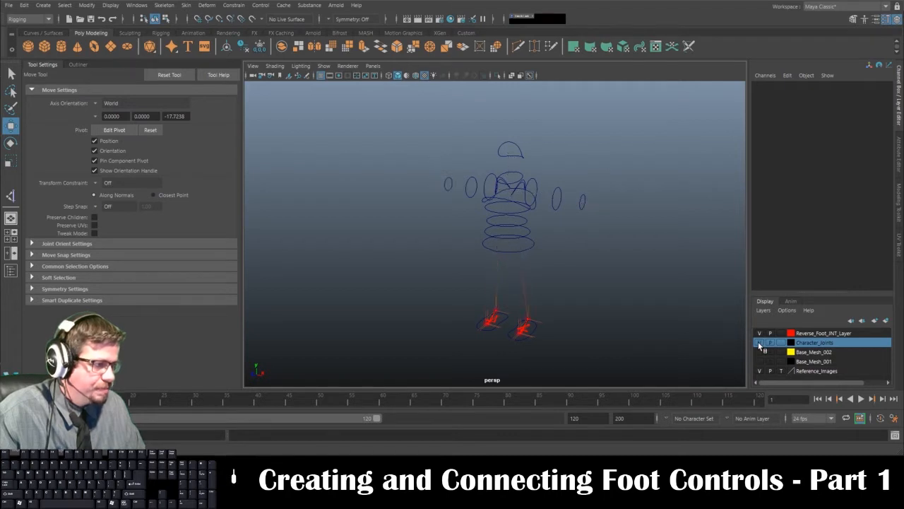
pyautogui.click(760, 344)
pyautogui.click(760, 344)
pyautogui.click(760, 345)
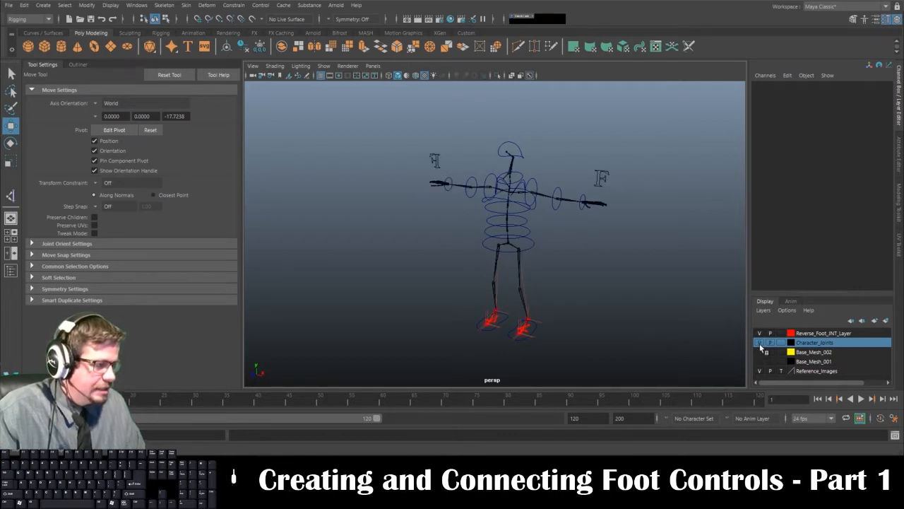
# Hide the Character_Joints layer and parent L_IK_Ankle_Handle to L_Reverse_Ankle_JNT at the left ankle.
pyautogui.click(760, 345)
pyautogui.keyDown('alt'); pyautogui.moveTo(593, 319); pyautogui.dragTo(578, 276, button='middle'); pyautogui.keyUp('alt')
pyautogui.keyDown('alt'); pyautogui.moveTo(578, 275); pyautogui.dragTo(634, 355, button='right'); pyautogui.keyUp('alt')
pyautogui.keyDown('alt'); pyautogui.moveTo(634, 355); pyautogui.dragTo(535, 196, button='middle'); pyautogui.keyUp('alt')
pyautogui.keyDown('alt'); pyautogui.moveTo(536, 196); pyautogui.dragTo(579, 311, button='right'); pyautogui.keyUp('alt')
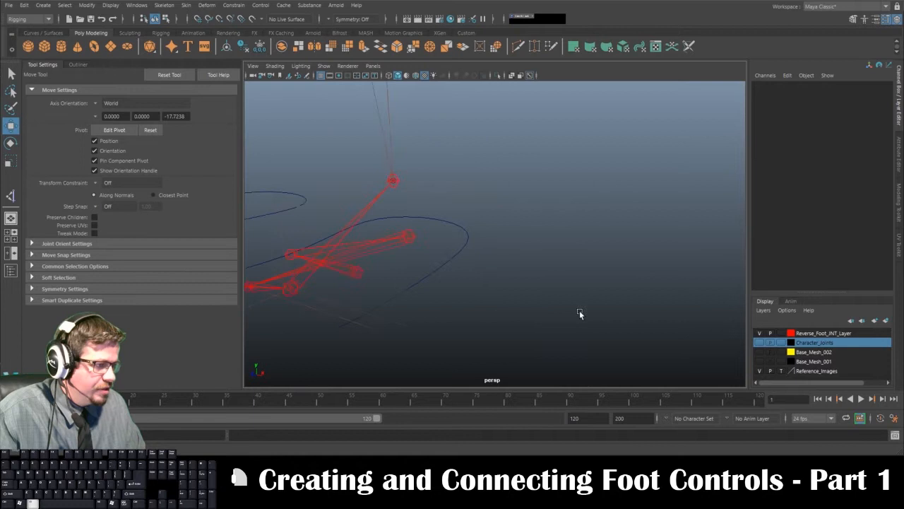
pyautogui.click(486, 190)
pyautogui.keyDown('alt'); pyautogui.moveTo(476, 196); pyautogui.dragTo(529, 254, button='middle'); pyautogui.keyUp('alt')
pyautogui.keyDown('alt'); pyautogui.moveTo(403, 192); pyautogui.dragTo(442, 242, button='right'); pyautogui.keyUp('alt')
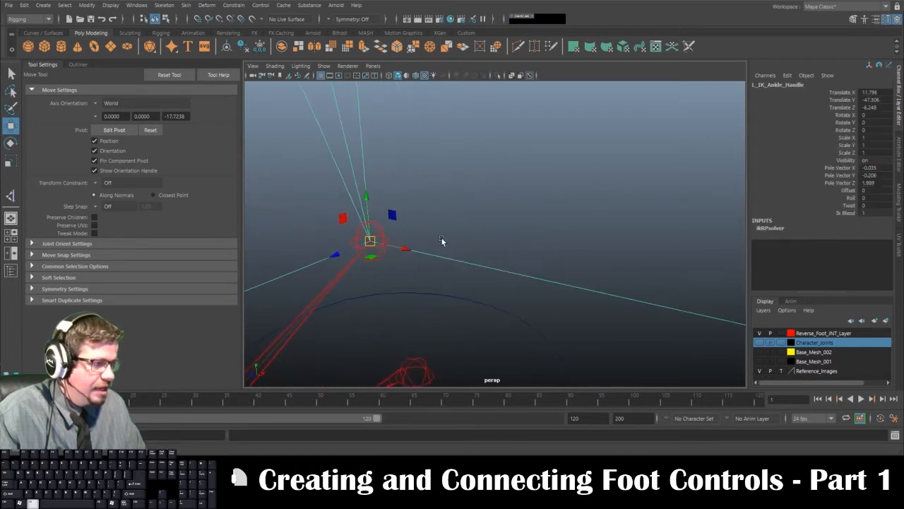
pyautogui.click(384, 256)
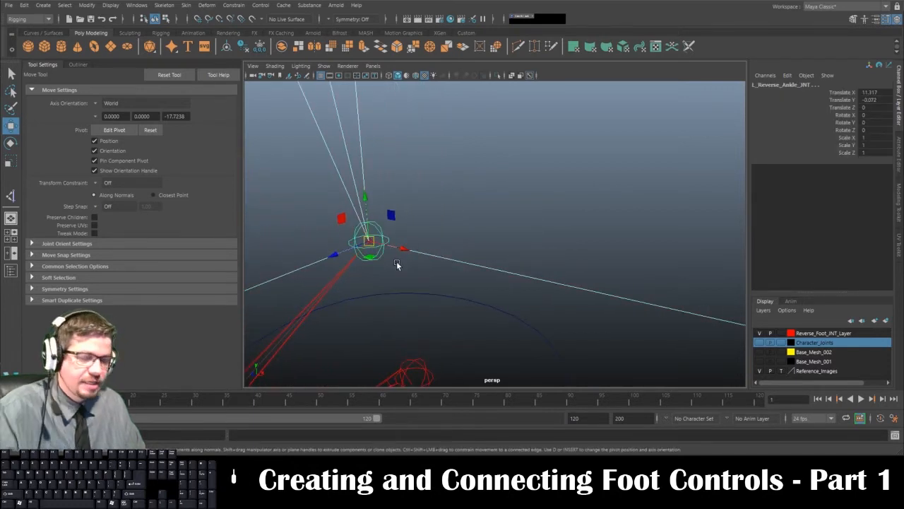
pyautogui.click(397, 264)
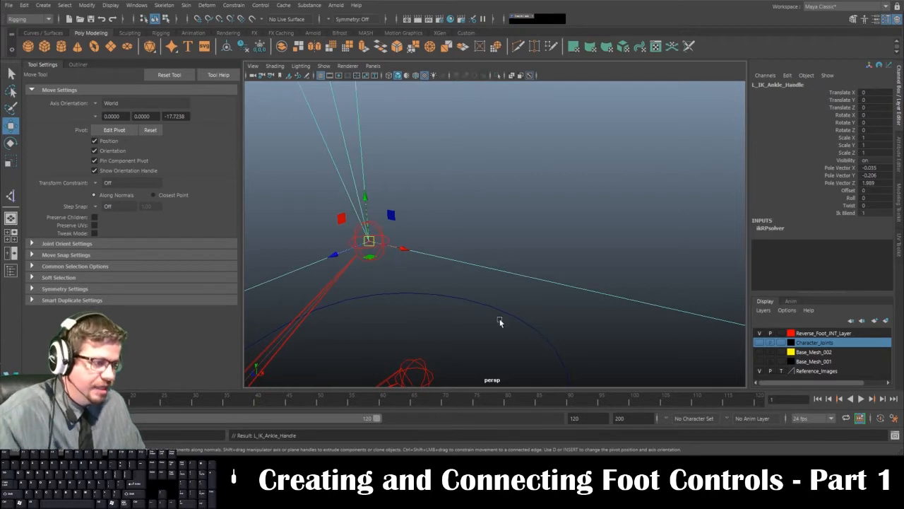
# Show the Character_Joints layer and parent L_IK_Ball_Toe_Handle to L_Reverse_Ball_Toe_JNT at the ball of the left foot.
pyautogui.keyDown('alt'); pyautogui.moveTo(499, 322); pyautogui.dragTo(589, 245); pyautogui.keyUp('alt')
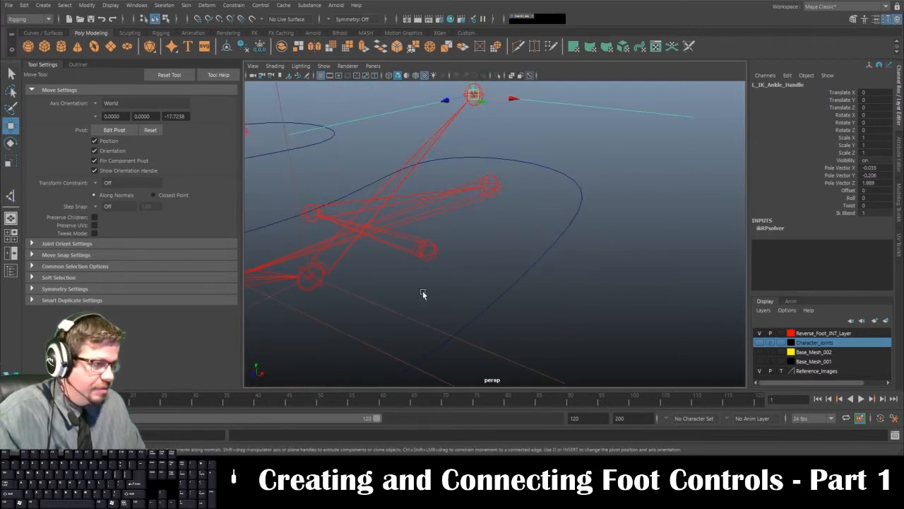
pyautogui.moveTo(408, 304); pyautogui.dragTo(305, 270)
pyautogui.keyDown('alt'); pyautogui.moveTo(326, 296); pyautogui.dragTo(510, 300, button='middle'); pyautogui.keyUp('alt')
pyautogui.keyDown('alt'); pyautogui.moveTo(510, 299); pyautogui.dragTo(485, 317, button='right'); pyautogui.keyUp('alt')
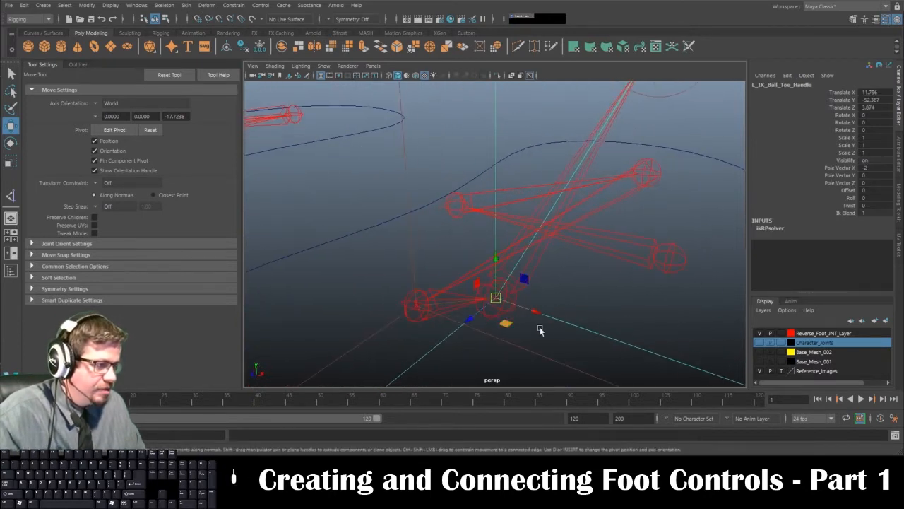
pyautogui.click(761, 344)
pyautogui.keyDown('alt'); pyautogui.moveTo(520, 287); pyautogui.dragTo(530, 303, button='right'); pyautogui.keyUp('alt')
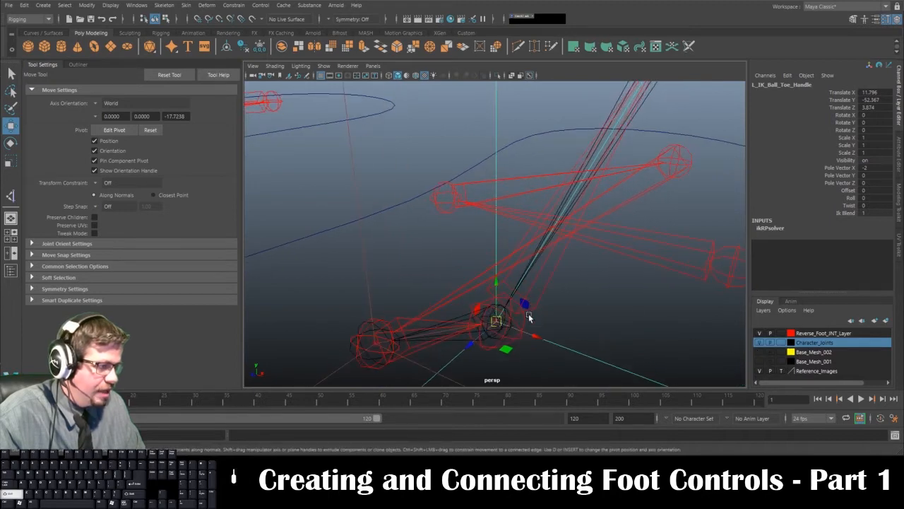
pyautogui.click(523, 322)
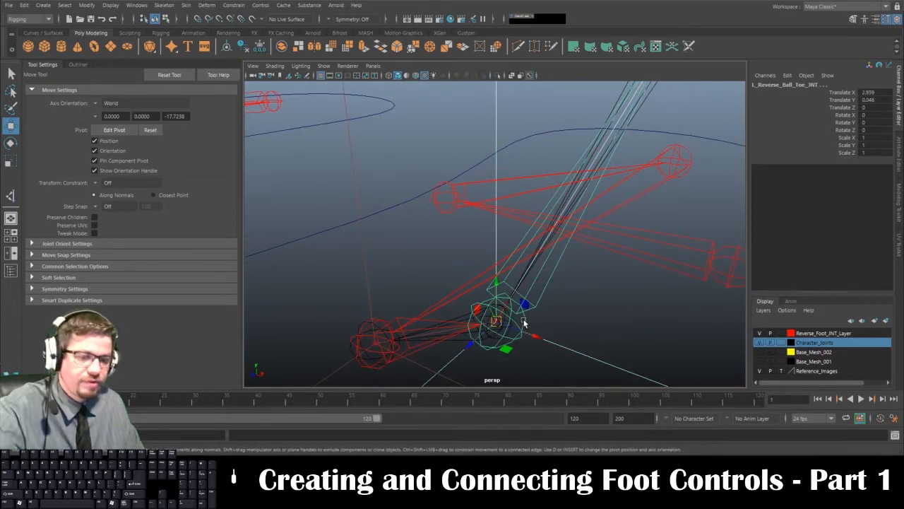
pyautogui.press('p')
pyautogui.keyDown('alt'); pyautogui.moveTo(599, 326); pyautogui.dragTo(571, 301, button='right'); pyautogui.keyUp('alt')
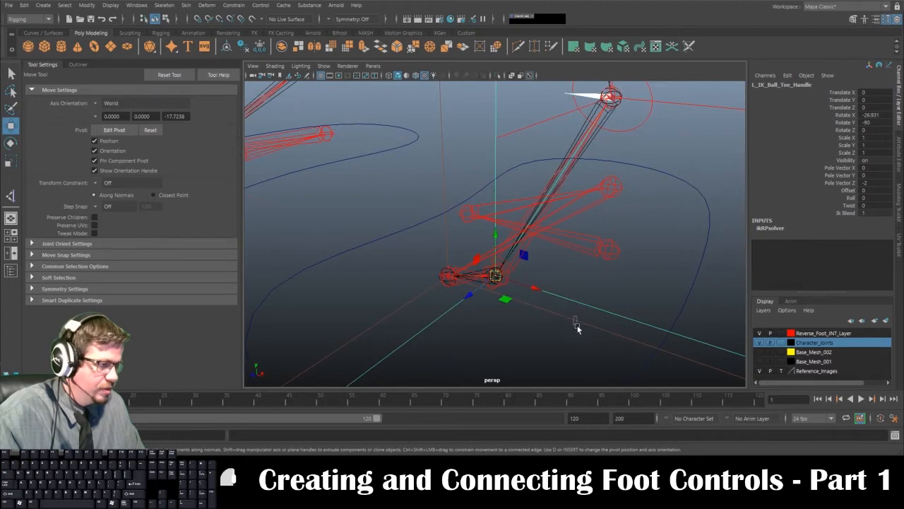
# Hide the Character_Joints layer and parent L_IK_Toe_Handle to the reverse foot joint at the tip of the left toes.
pyautogui.click(574, 323)
pyautogui.keyDown('alt'); pyautogui.moveTo(414, 256); pyautogui.dragTo(432, 296); pyautogui.keyUp('alt')
pyautogui.click(759, 342)
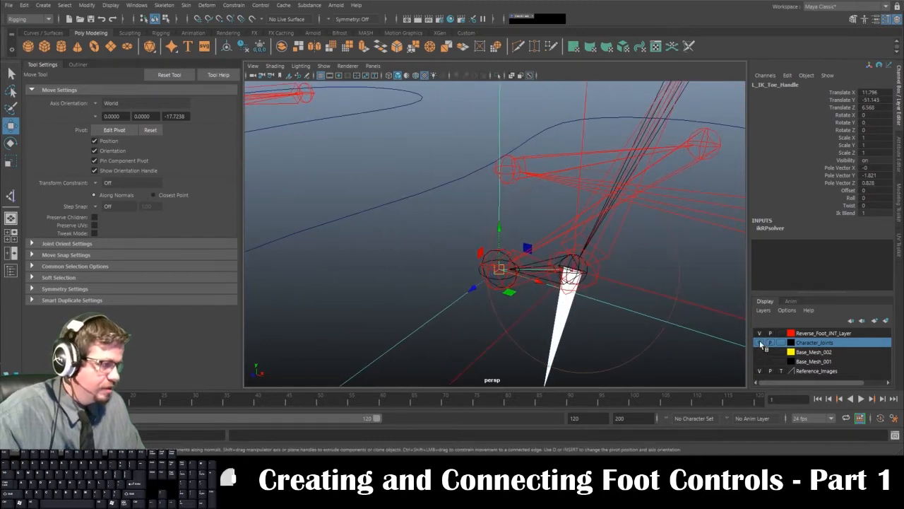
pyautogui.keyDown('alt'); pyautogui.moveTo(514, 293); pyautogui.dragTo(426, 289); pyautogui.keyUp('alt')
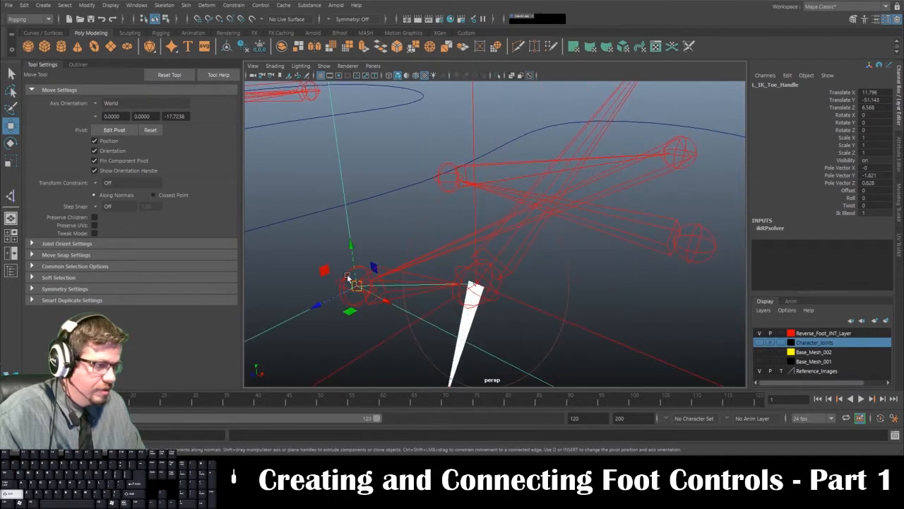
pyautogui.keyDown('shift'); pyautogui.click(460, 286); pyautogui.keyUp('shift')
pyautogui.press('p')
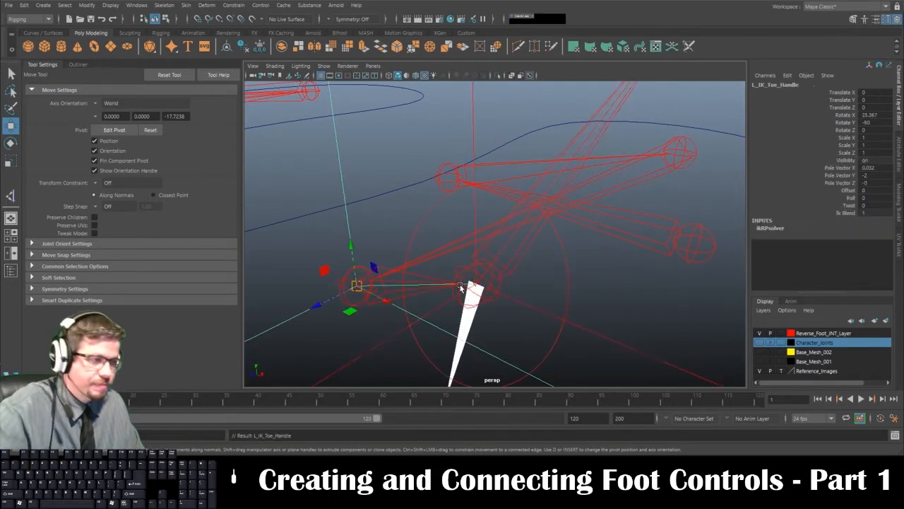
# Show the Character_Joints layer and parent R_IK_Ankle_Handle to R_Reverse_Ankle_JNT at the right ankle.
pyautogui.click(759, 343)
pyautogui.keyDown('alt'); pyautogui.moveTo(541, 249); pyautogui.dragTo(440, 258, button='right'); pyautogui.keyUp('alt')
pyautogui.keyDown('alt'); pyautogui.moveTo(440, 258); pyautogui.dragTo(512, 193); pyautogui.keyUp('alt')
pyautogui.click(470, 192)
pyautogui.keyDown('alt'); pyautogui.moveTo(521, 208); pyautogui.dragTo(494, 254, button='right'); pyautogui.keyUp('alt')
pyautogui.keyDown('alt'); pyautogui.moveTo(450, 218); pyautogui.dragTo(485, 302, button='middle'); pyautogui.keyUp('alt')
pyautogui.keyDown('alt'); pyautogui.moveTo(468, 185); pyautogui.dragTo(515, 304, button='right'); pyautogui.keyUp('alt')
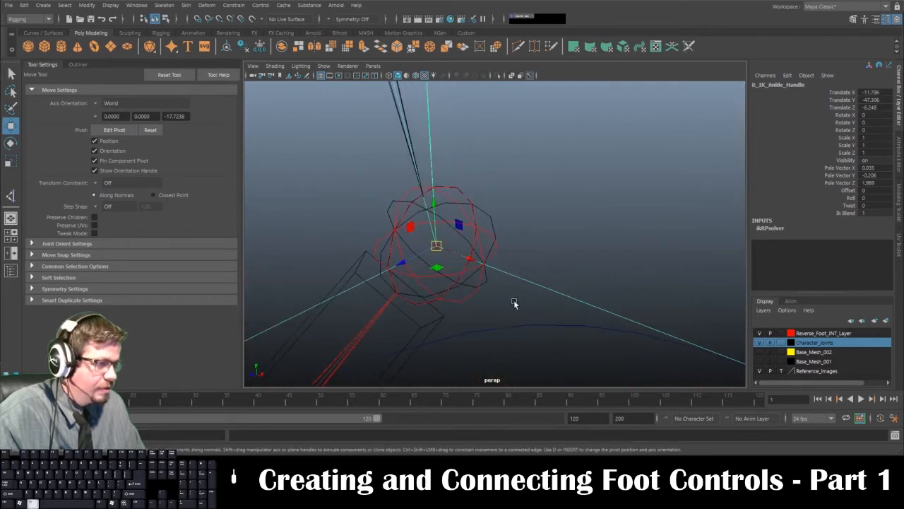
pyautogui.click(464, 210)
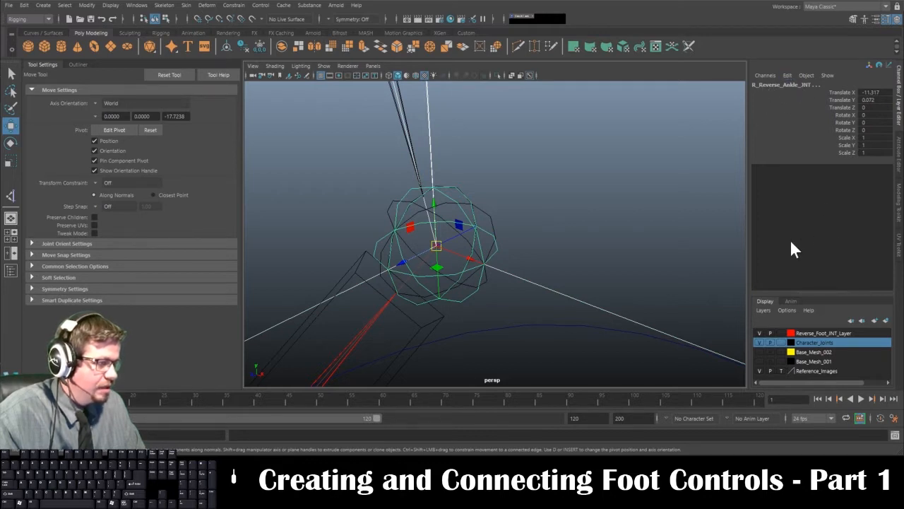
pyautogui.click(493, 222)
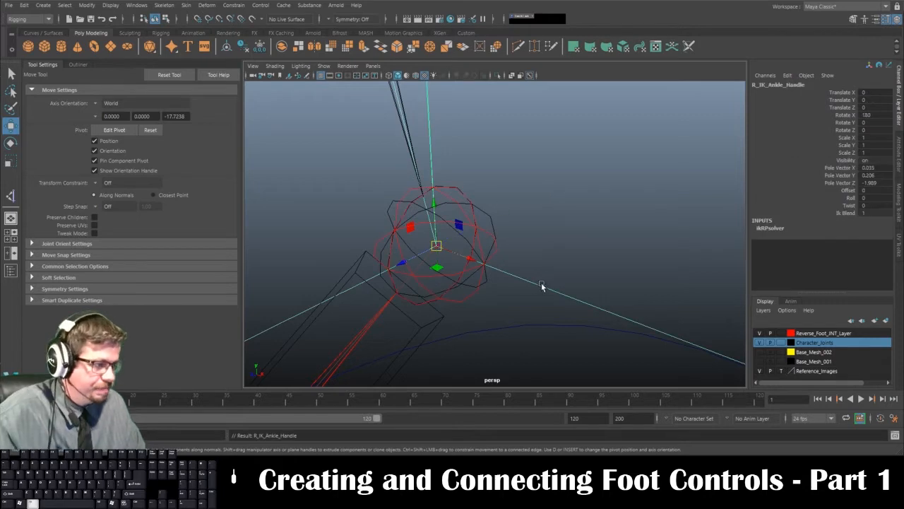
# Parent R_IK_Ball_Toe_Handle to R_Reverse_Ball_Toe_JNT at the ball of the right foot.
pyautogui.keyDown('alt'); pyautogui.moveTo(542, 286); pyautogui.dragTo(620, 111, button='middle'); pyautogui.keyUp('alt')
pyautogui.keyDown('alt'); pyautogui.moveTo(620, 111); pyautogui.dragTo(486, 298, button='right'); pyautogui.keyUp('alt')
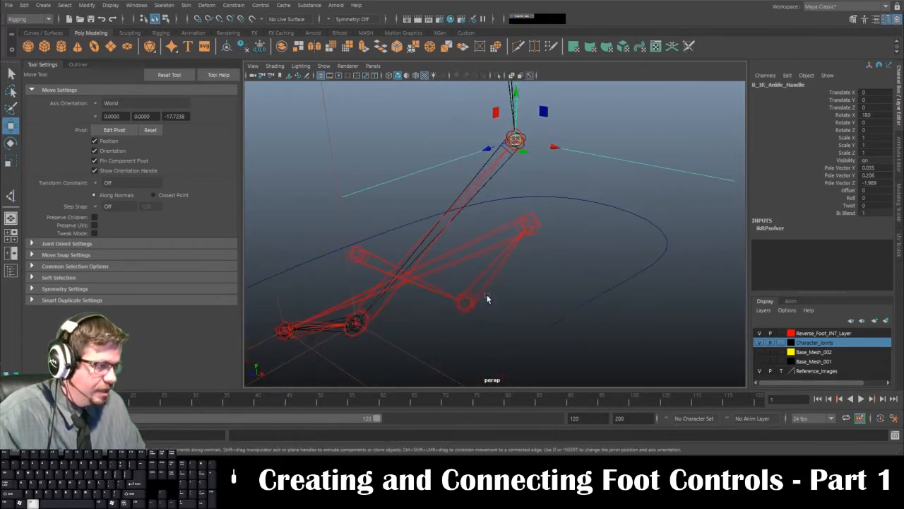
pyautogui.click(412, 354)
pyautogui.keyDown('alt'); pyautogui.moveTo(412, 353); pyautogui.dragTo(523, 269, button='middle'); pyautogui.keyUp('alt')
pyautogui.keyDown('alt'); pyautogui.moveTo(523, 270); pyautogui.dragTo(581, 373, button='right'); pyautogui.keyUp('alt')
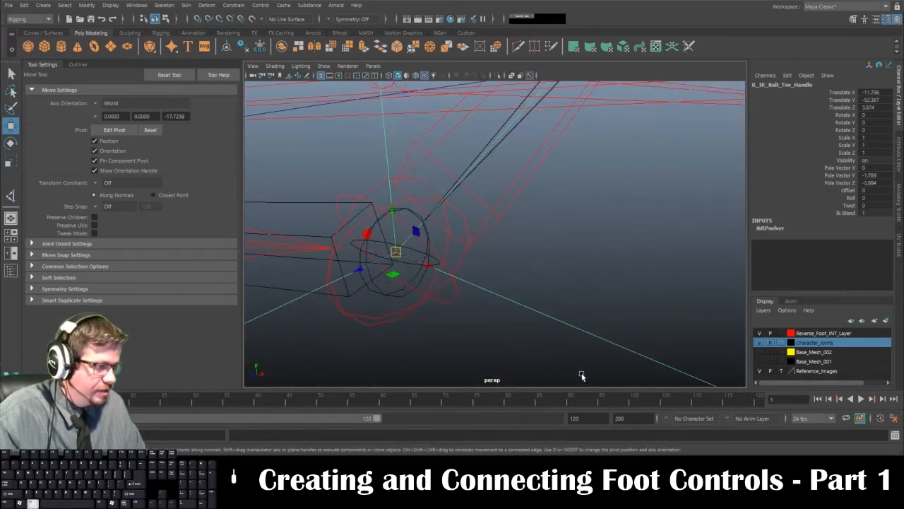
pyautogui.click(457, 300)
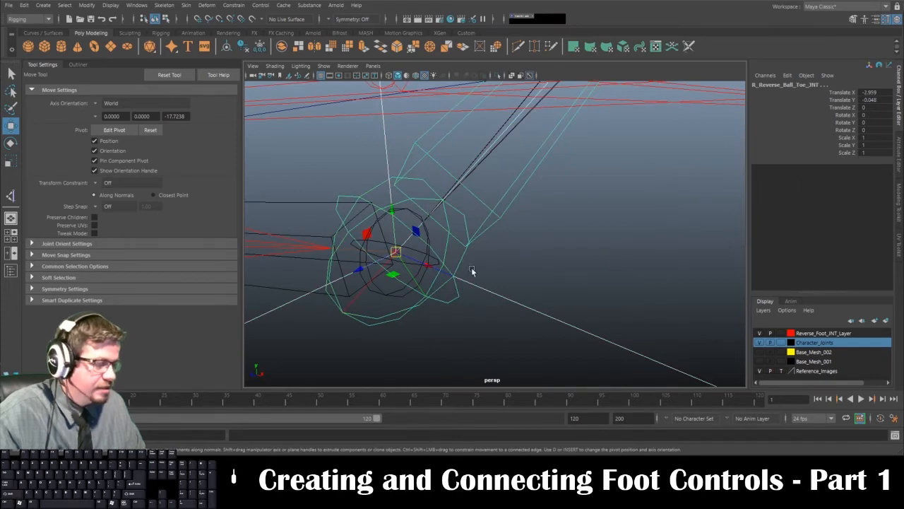
pyautogui.press('p')
# Parent R_IK_Toe_Handle to the reverse foot joint at the tip of the right toes and clear the selection.
pyautogui.keyDown('alt'); pyautogui.moveTo(568, 324); pyautogui.dragTo(453, 268, button='right'); pyautogui.keyUp('alt')
pyautogui.keyDown('alt'); pyautogui.moveTo(463, 350); pyautogui.dragTo(544, 249, button='middle'); pyautogui.keyUp('alt')
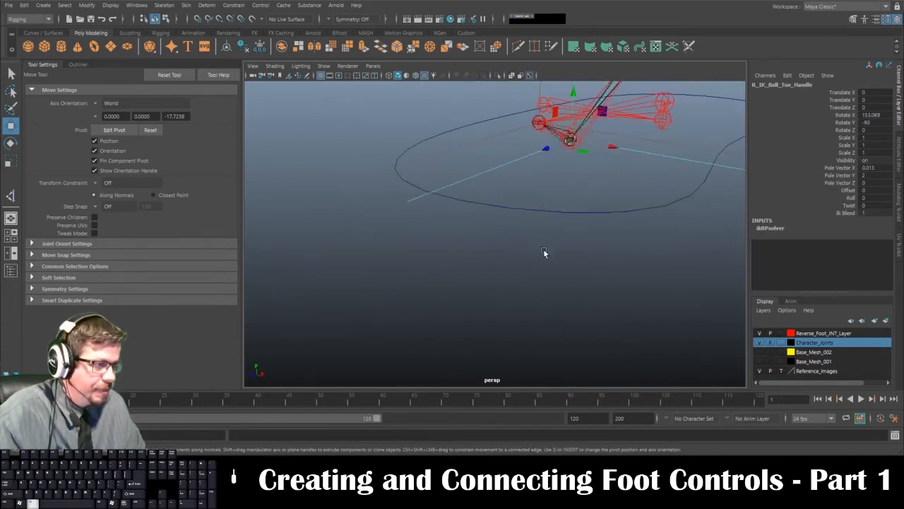
pyautogui.keyDown('alt'); pyautogui.moveTo(544, 249); pyautogui.dragTo(558, 236); pyautogui.keyUp('alt')
pyautogui.click(554, 261)
pyautogui.scroll(3, 542, 267)
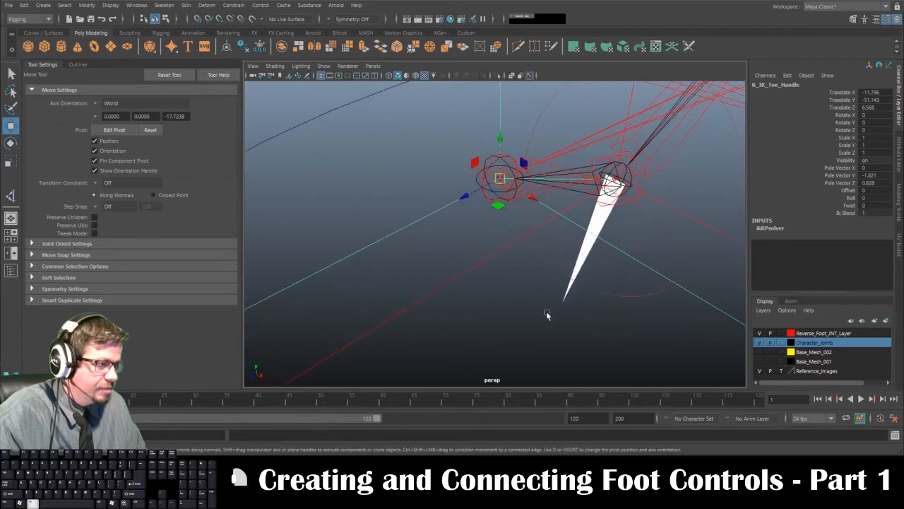
pyautogui.scroll(5, 488, 194)
pyautogui.scroll(-2, 488, 210)
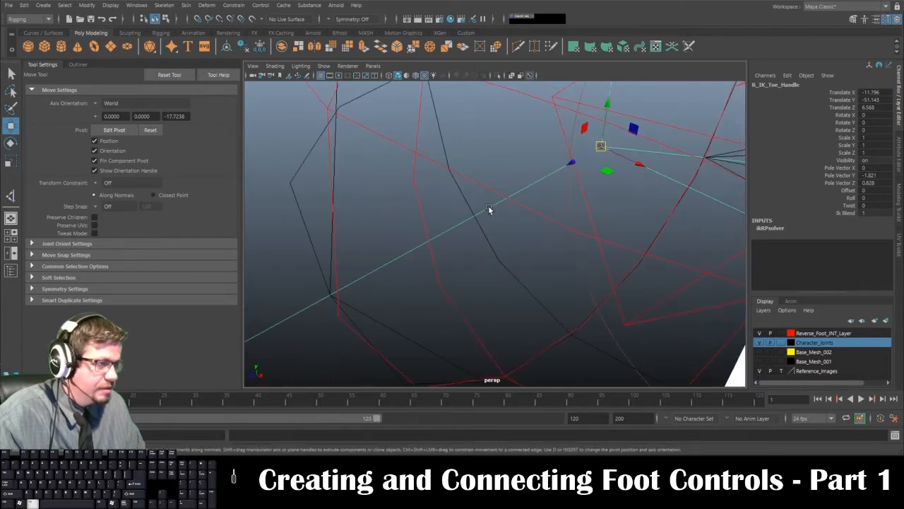
pyautogui.click(444, 293)
pyautogui.click(449, 282)
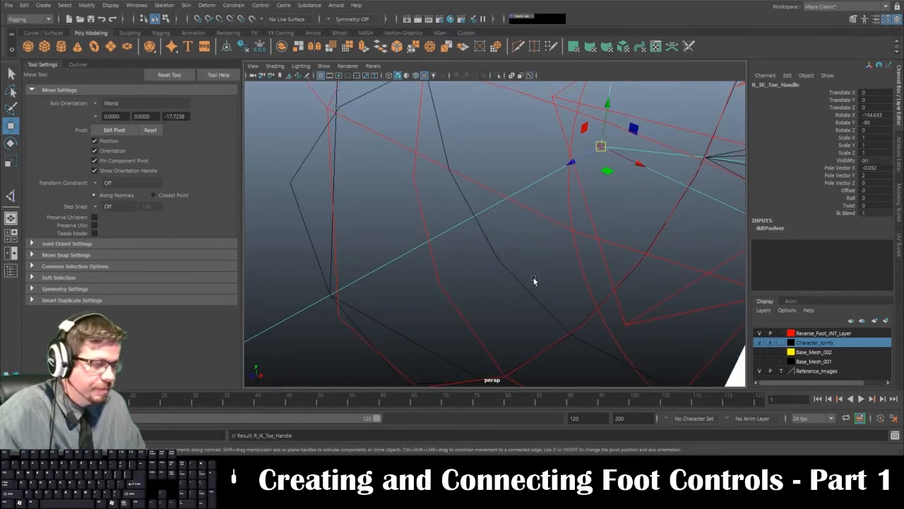
pyautogui.press('f')
pyautogui.click(619, 165)
# Select L_Foot_CTRL around the left foot and delete all non-deformer history in the scene.
pyautogui.keyDown('alt'); pyautogui.moveTo(620, 165); pyautogui.dragTo(574, 224); pyautogui.keyUp('alt')
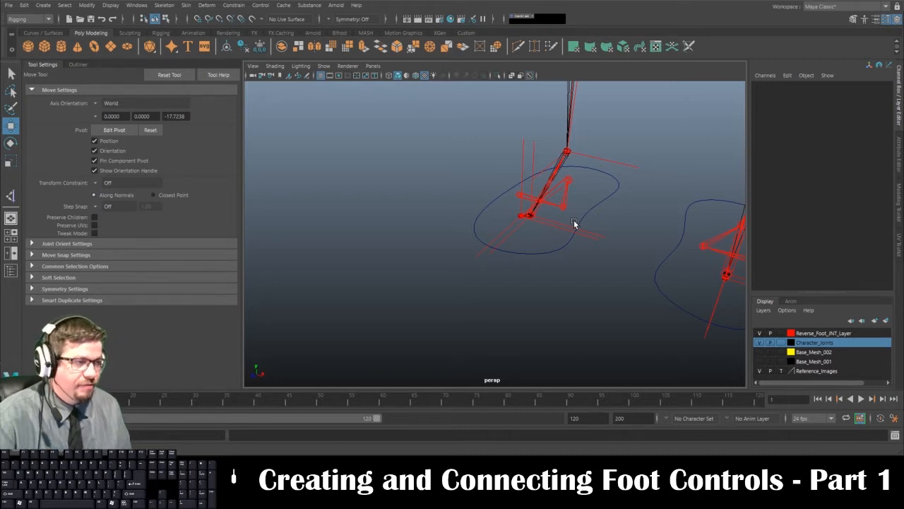
pyautogui.keyDown('alt'); pyautogui.moveTo(607, 250); pyautogui.dragTo(505, 255, button='middle'); pyautogui.keyUp('alt')
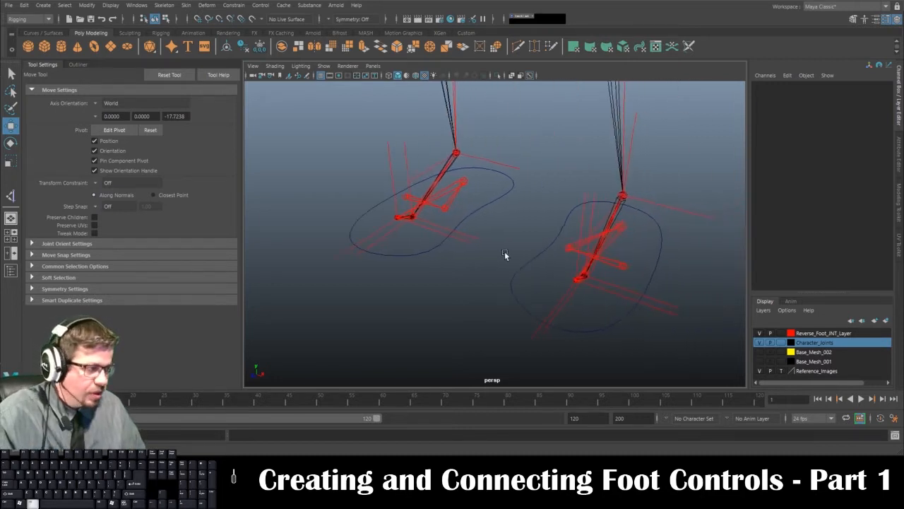
pyautogui.keyDown('alt'); pyautogui.moveTo(505, 254); pyautogui.dragTo(501, 278); pyautogui.keyUp('alt')
pyautogui.click(535, 301)
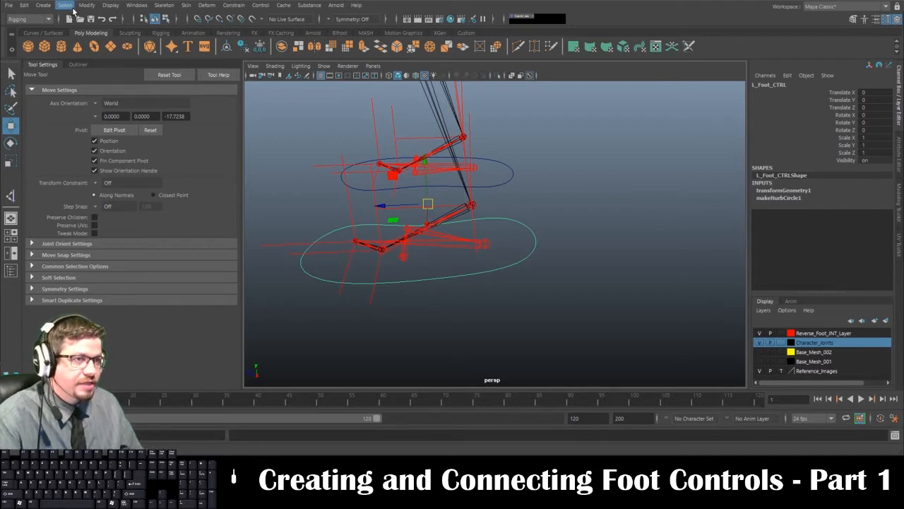
pyautogui.click(25, 5)
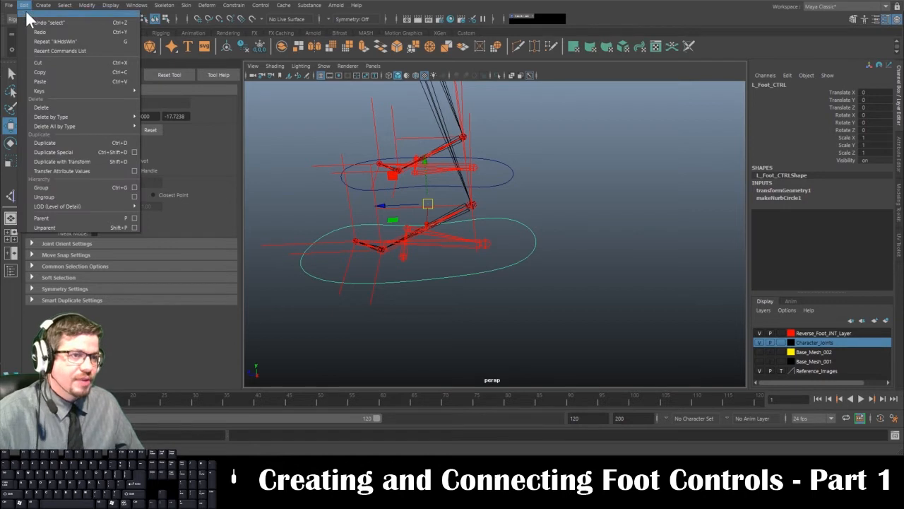
pyautogui.moveTo(71, 127)
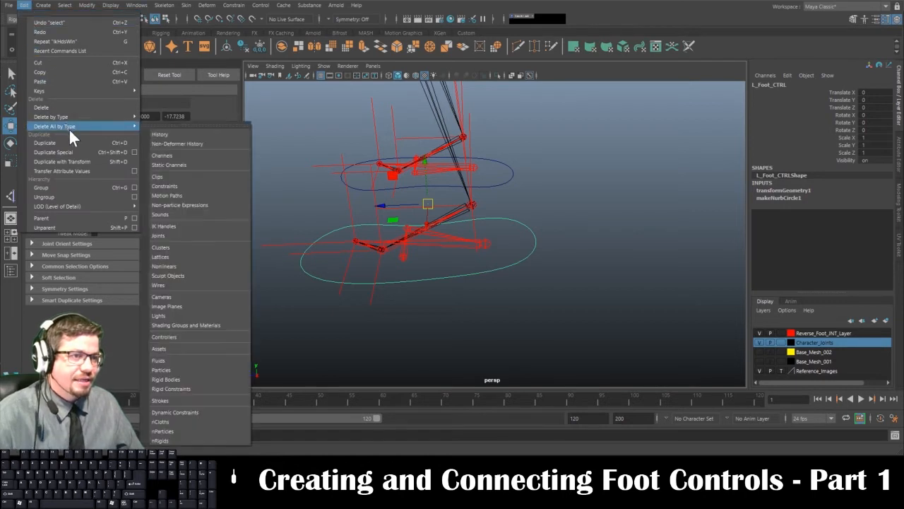
pyautogui.click(175, 144)
# Select Root_CTRL at the hips and delete all history in the scene.
pyautogui.keyDown('alt'); pyautogui.moveTo(516, 288); pyautogui.dragTo(423, 242, button='right'); pyautogui.keyUp('alt')
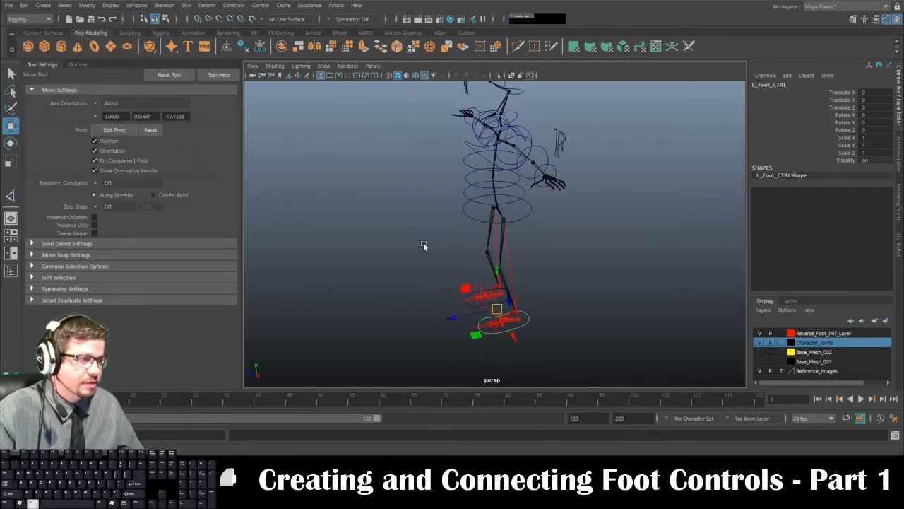
pyautogui.click(530, 232)
pyautogui.keyDown('alt'); pyautogui.moveTo(530, 236); pyautogui.dragTo(561, 311, button='right'); pyautogui.keyUp('alt')
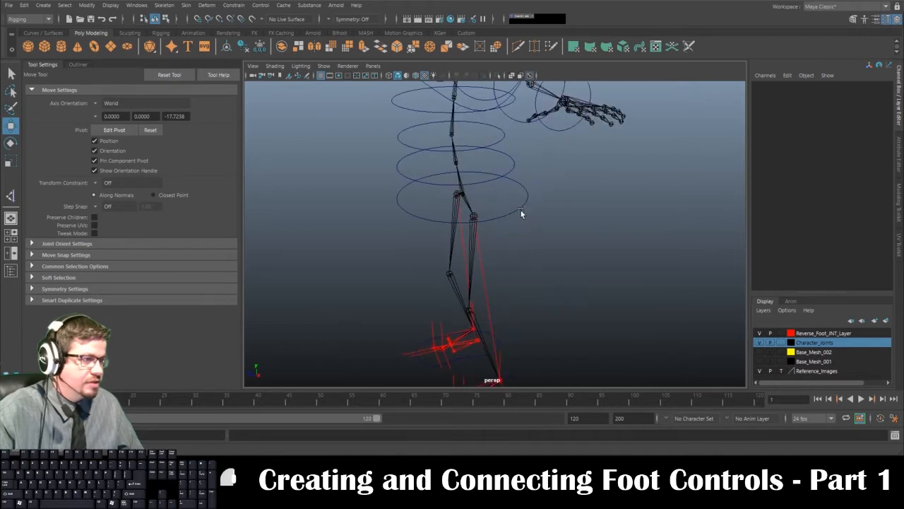
pyautogui.click(507, 189)
pyautogui.keyDown('alt'); pyautogui.moveTo(484, 176); pyautogui.dragTo(452, 185); pyautogui.keyUp('alt')
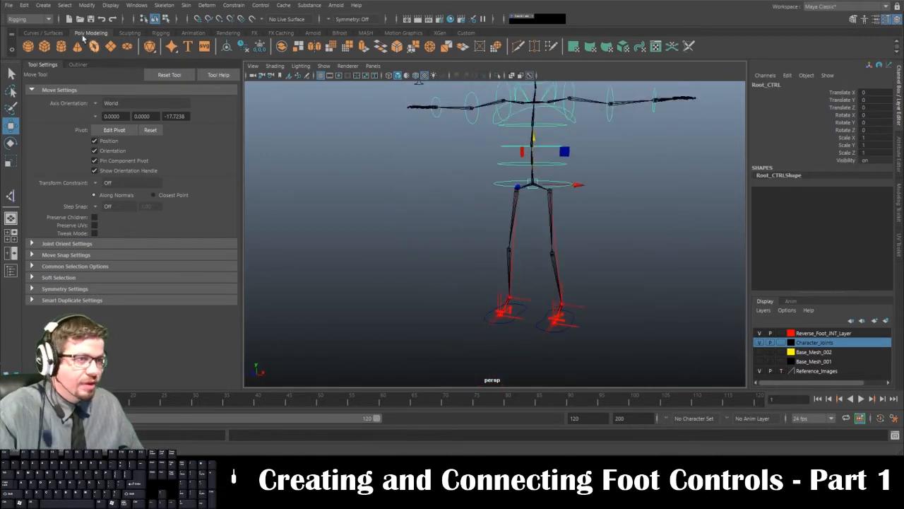
pyautogui.click(25, 5)
pyautogui.moveTo(63, 126)
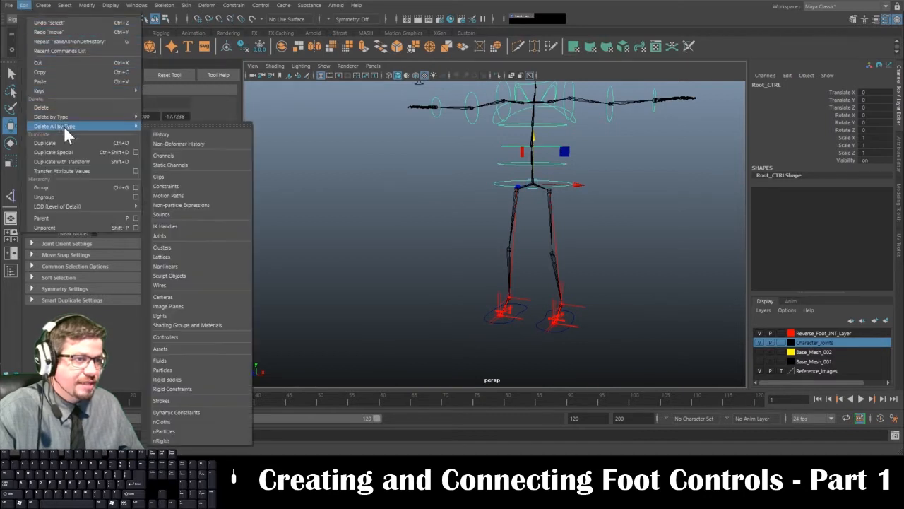
pyautogui.click(177, 130)
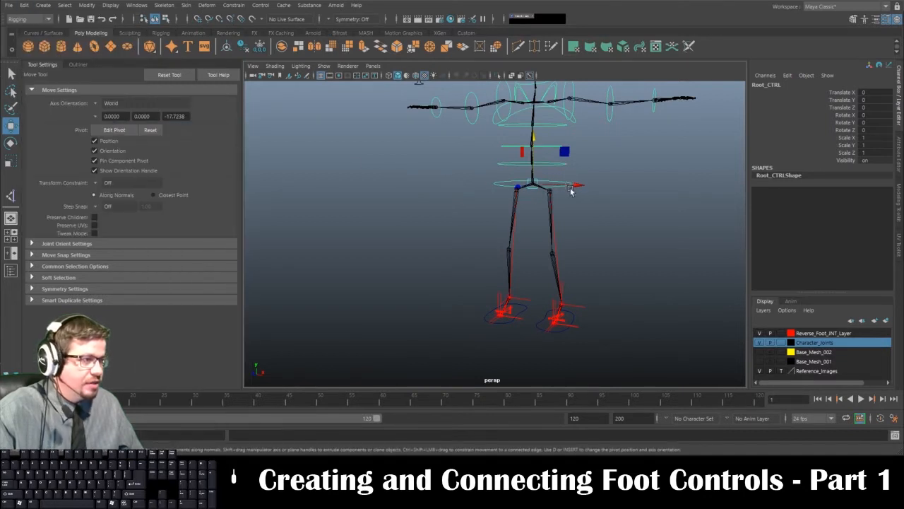
# Test the rig by moving Root_CTRL down and rotating L_Elbow_CTRL, undoing both changes.
pyautogui.moveTo(535, 147); pyautogui.dragTo(559, 160)
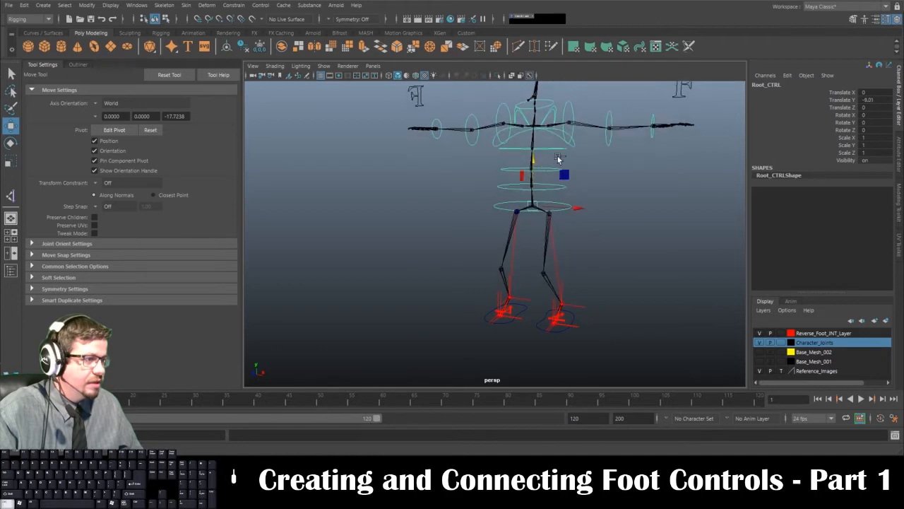
pyautogui.hotkey('ctrl', 'z')
pyautogui.click(611, 106)
pyautogui.press('e')
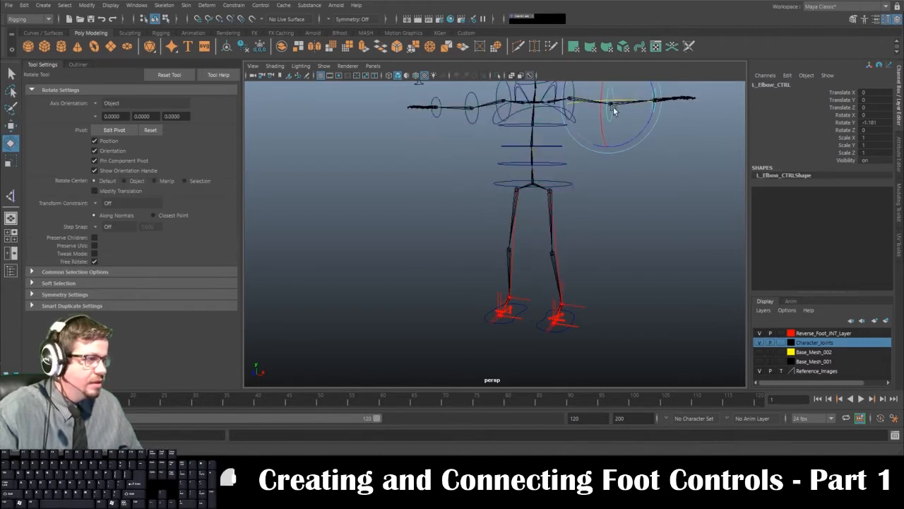
pyautogui.moveTo(614, 106); pyautogui.dragTo(595, 103)
pyautogui.hotkey('ctrl', 'z')
pyautogui.keyDown('alt'); pyautogui.moveTo(580, 161); pyautogui.dragTo(504, 178); pyautogui.keyUp('alt')
pyautogui.hotkey('ctrl', 'z')
pyautogui.hotkey('ctrl', 'z')
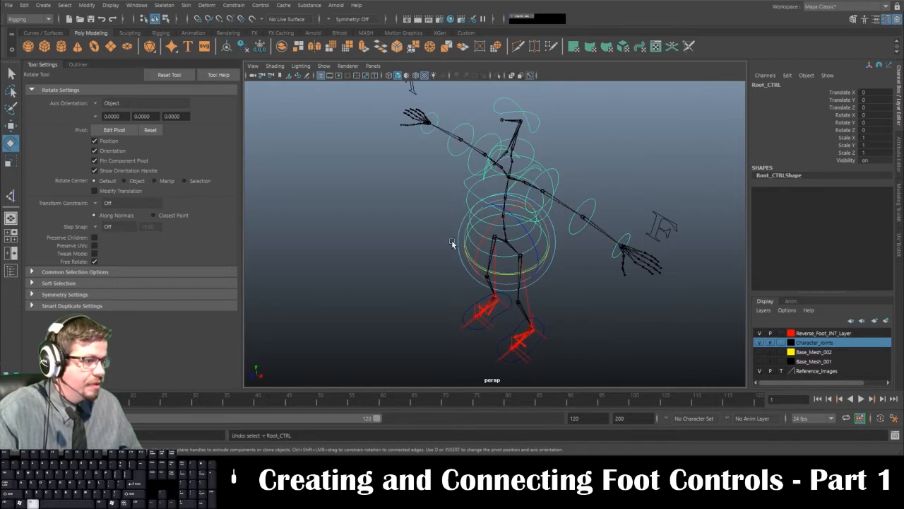
# Test the leg IK by moving Root_CTRL down and in another direction, undoing each move.
pyautogui.keyDown('alt'); pyautogui.moveTo(452, 244); pyautogui.dragTo(474, 214); pyautogui.keyUp('alt')
pyautogui.keyDown('alt'); pyautogui.moveTo(466, 251); pyautogui.dragTo(490, 226); pyautogui.keyUp('alt')
pyautogui.press('w')
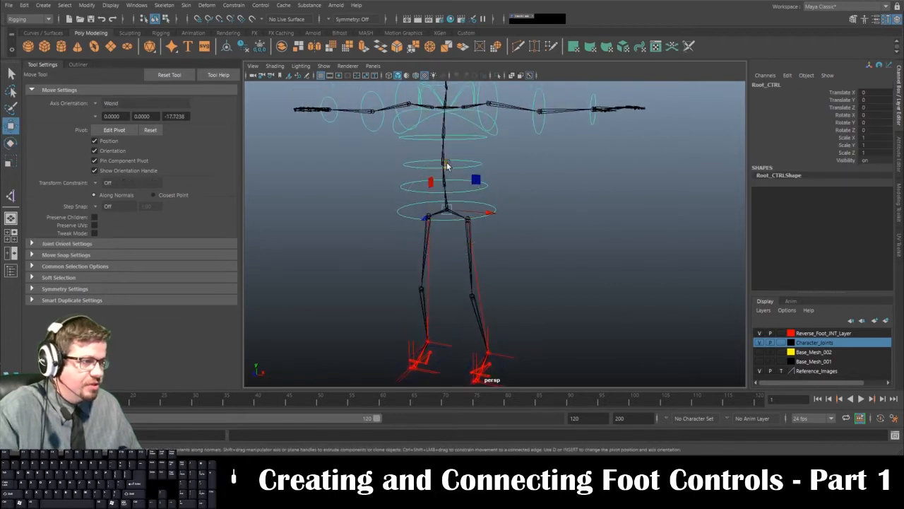
pyautogui.moveTo(448, 168); pyautogui.dragTo(460, 252)
pyautogui.hotkey('ctrl', 'z')
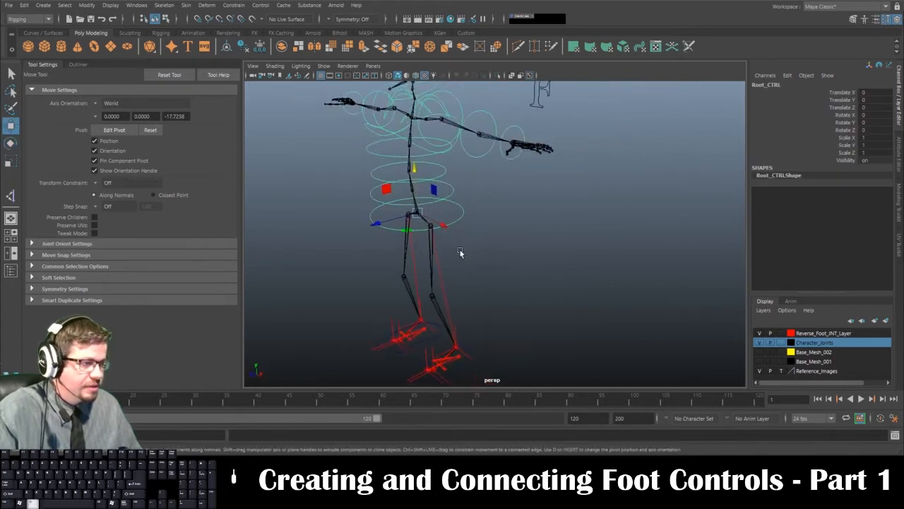
pyautogui.moveTo(417, 178); pyautogui.dragTo(509, 189)
pyautogui.hotkey('ctrl', 'z')
# Try one more move of Root_CTRL and undo all test changes back to the rest pose.
pyautogui.moveTo(451, 209)
pyautogui.mouseDown()
pyautogui.moveTo(448, 218)
pyautogui.moveTo(478, 202)
pyautogui.moveTo(453, 249)
pyautogui.moveTo(454, 216)
pyautogui.moveTo(456, 240)
pyautogui.moveTo(467, 203)
pyautogui.mouseUp()
pyautogui.press('e')
pyautogui.hotkey('ctrl', 'z')
pyautogui.hotkey('ctrl', 'z')
pyautogui.hotkey('ctrl', 'z')
pyautogui.hotkey('ctrl', 'z')
pyautogui.hotkey('ctrl', 'z')
pyautogui.hotkey('ctrl', 'z')
pyautogui.hotkey('ctrl', 'z')
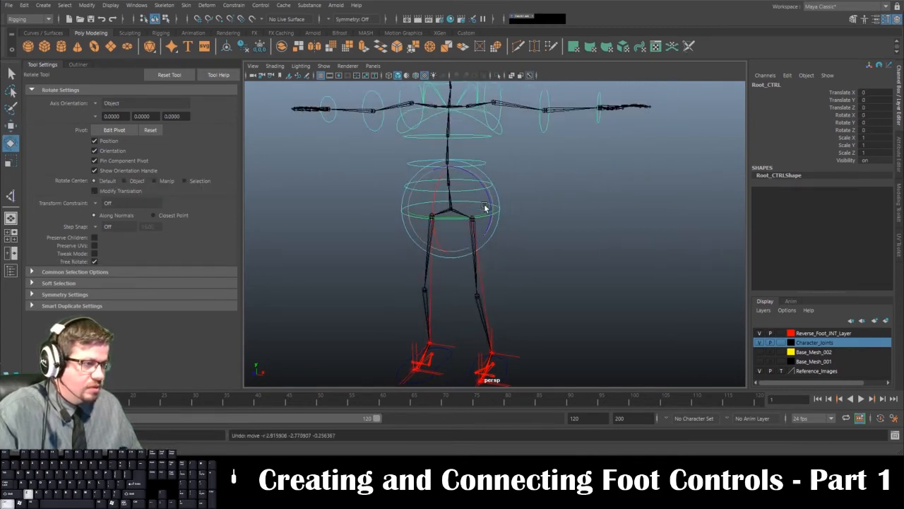
pyautogui.hotkey('ctrl', 'z')
# Add a displayable float attribute named lFoot to L_Foot_CTRL with minimum 0 and maximum 0.
pyautogui.keyDown('alt'); pyautogui.moveTo(485, 206); pyautogui.dragTo(507, 147); pyautogui.keyUp('alt')
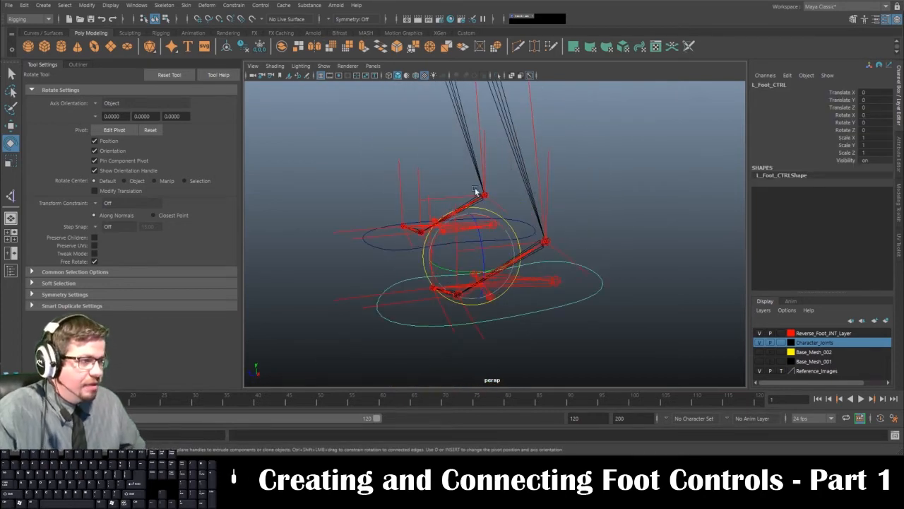
pyautogui.keyDown('alt'); pyautogui.moveTo(476, 191); pyautogui.dragTo(600, 230); pyautogui.keyUp('alt')
pyautogui.click(84, 5)
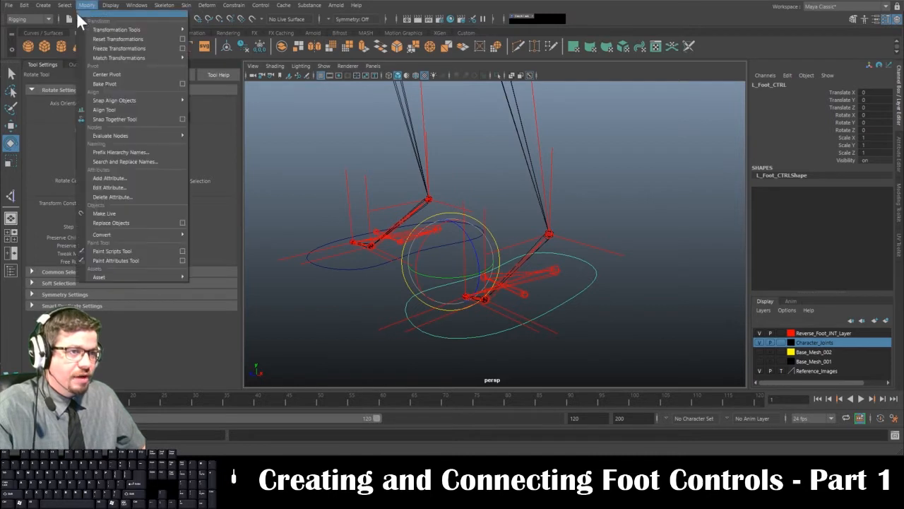
pyautogui.click(128, 177)
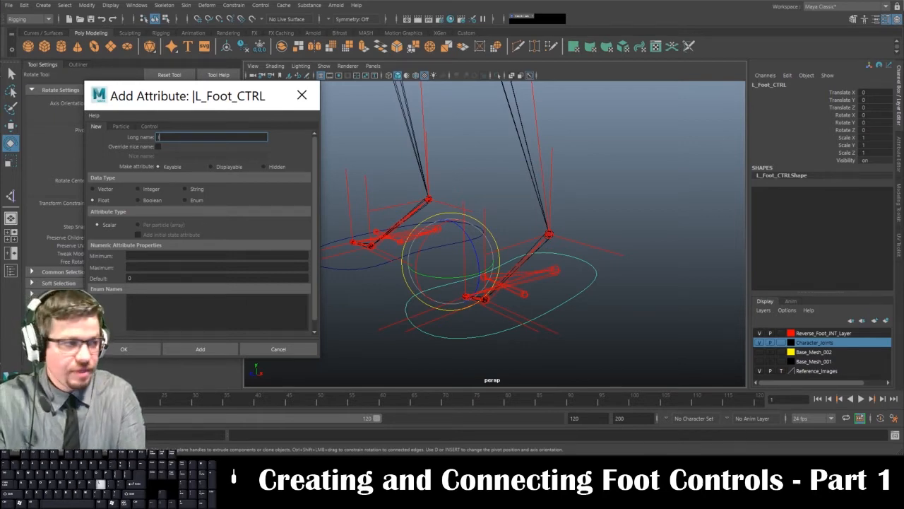
pyautogui.write('Foot')
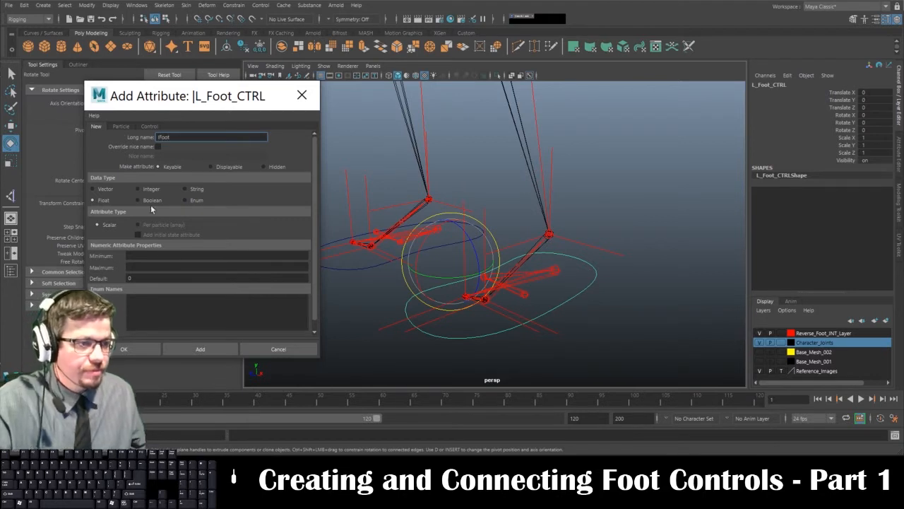
pyautogui.click(153, 255)
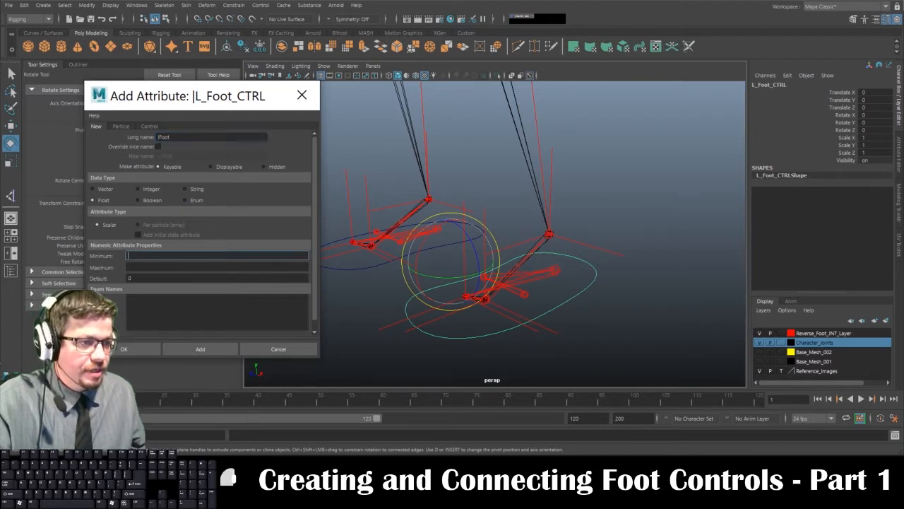
pyautogui.click(211, 166)
pyautogui.write('0')
pyautogui.press('Tab')
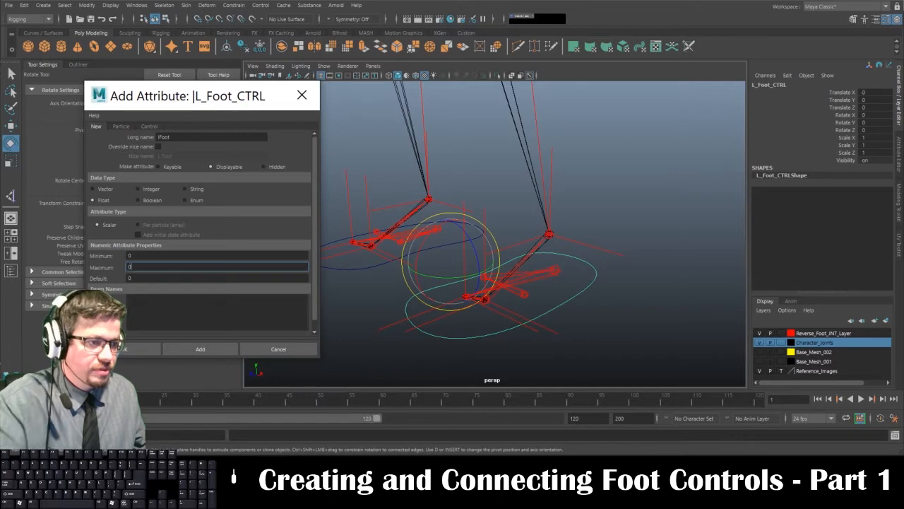
pyautogui.click(200, 348)
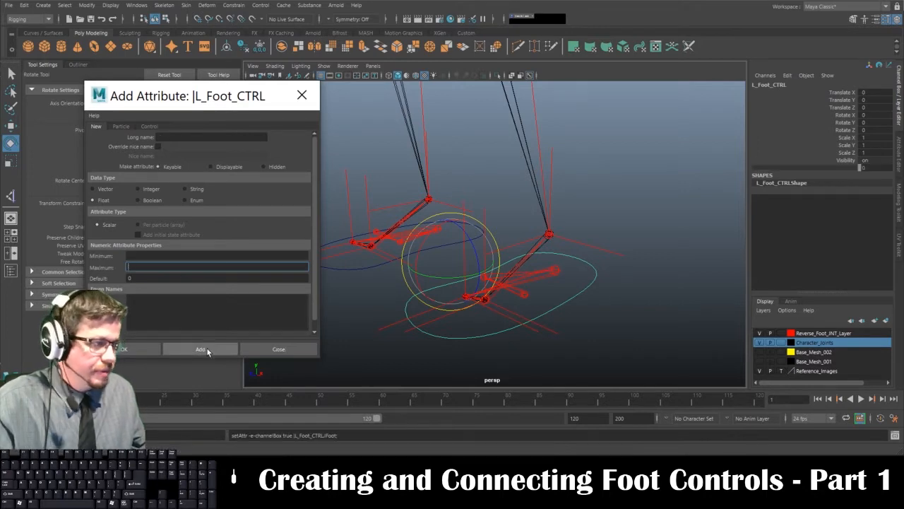
# Add a keyable float attribute named lBallRaise to L_Foot_CTRL.
pyautogui.click(178, 136)
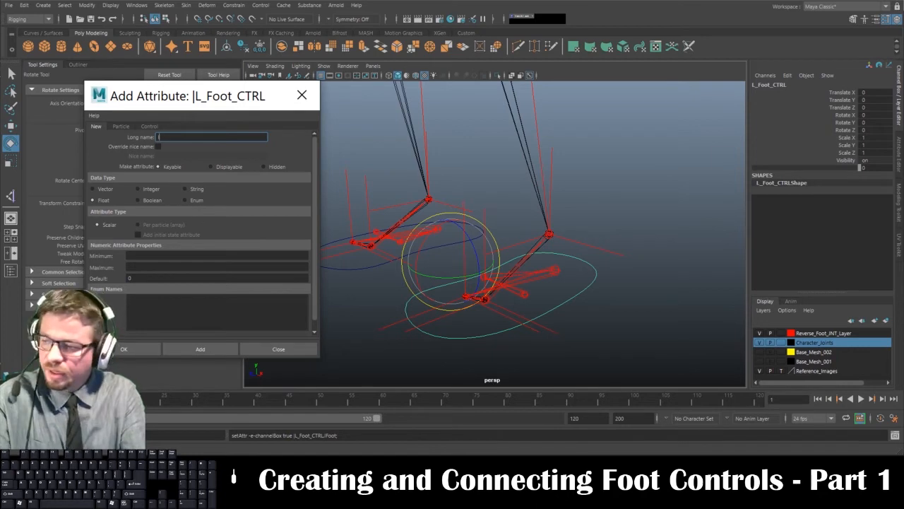
pyautogui.write('lBallR')
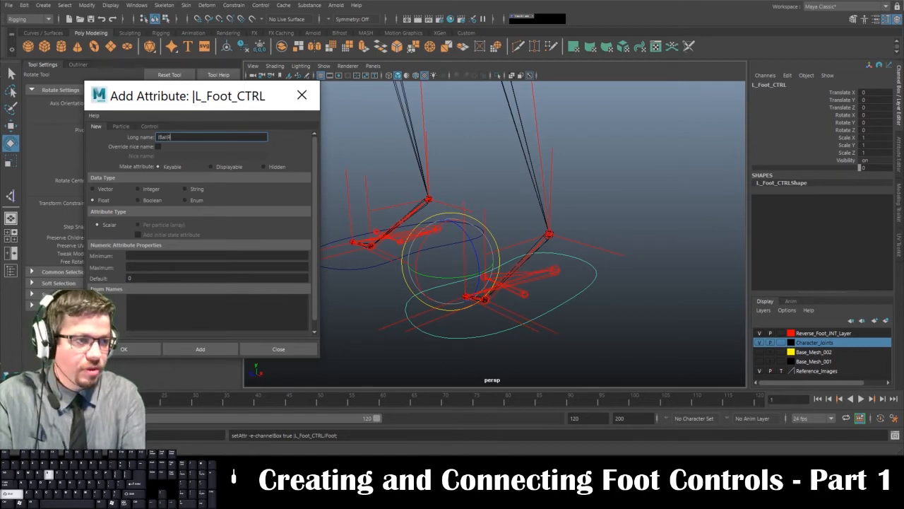
pyautogui.write('aise')
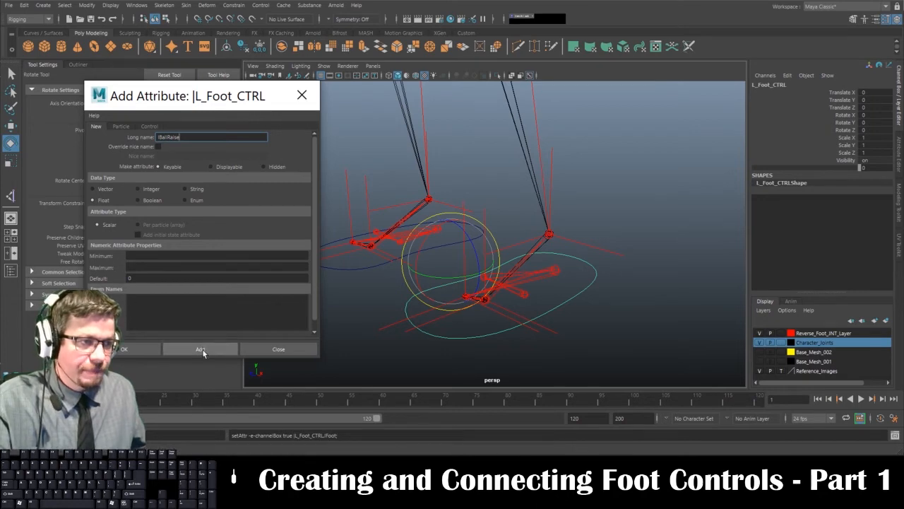
pyautogui.click(200, 349)
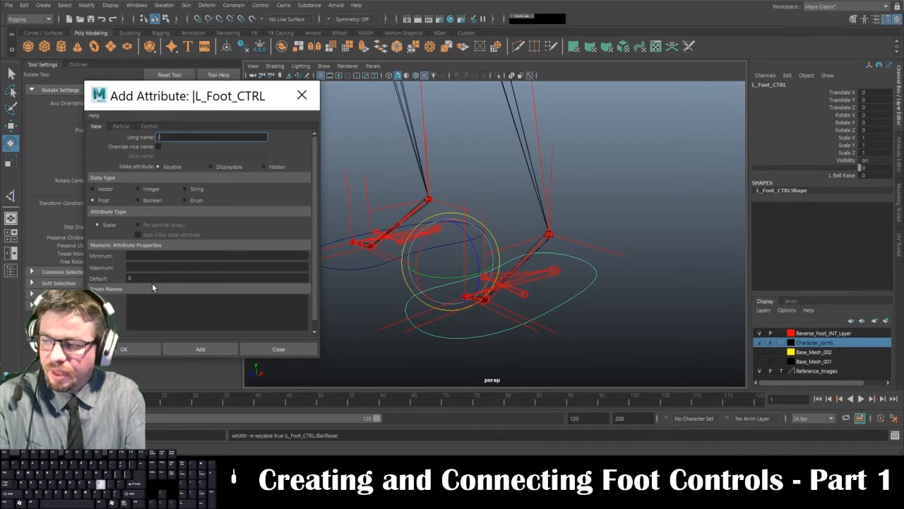
# Add keyable float attributes named lHeelRaise, lHeelPivot and lBank to L_Foot_CTRL.
pyautogui.write('lHeelRaise')
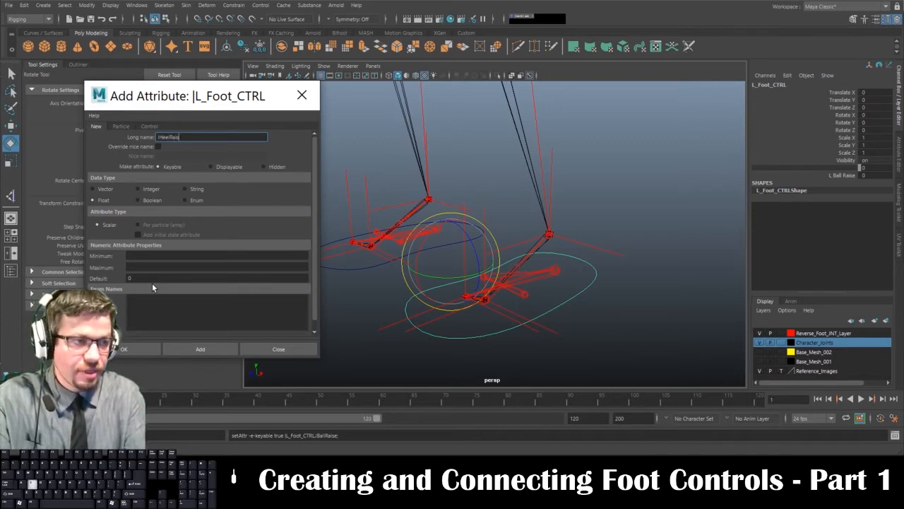
pyautogui.click(188, 348)
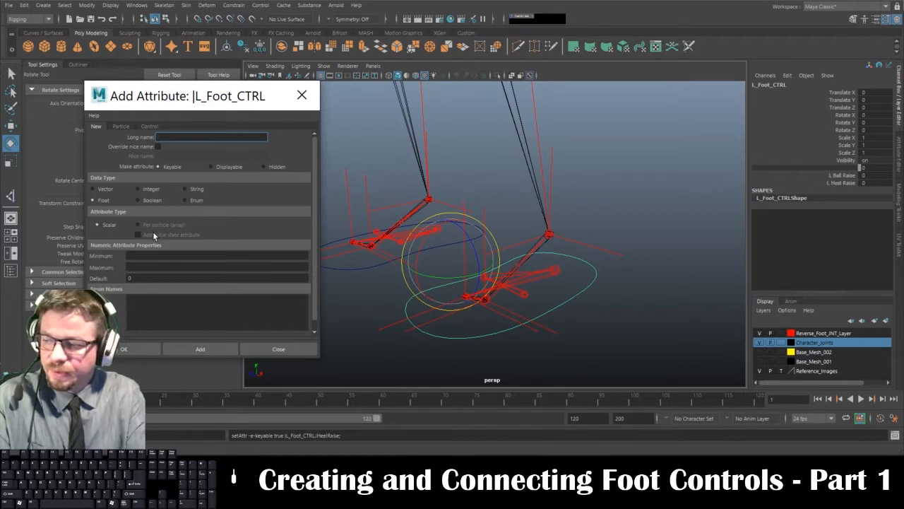
pyautogui.write('lHeelPivot')
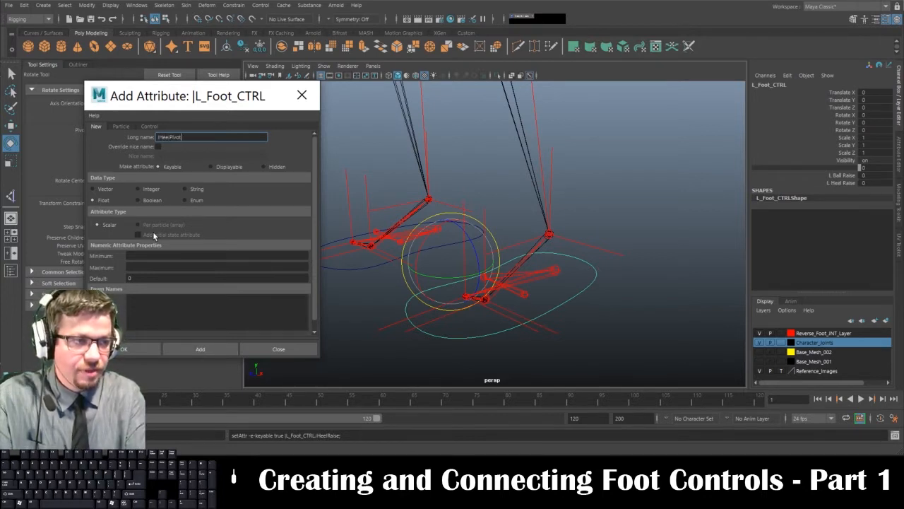
pyautogui.click(183, 348)
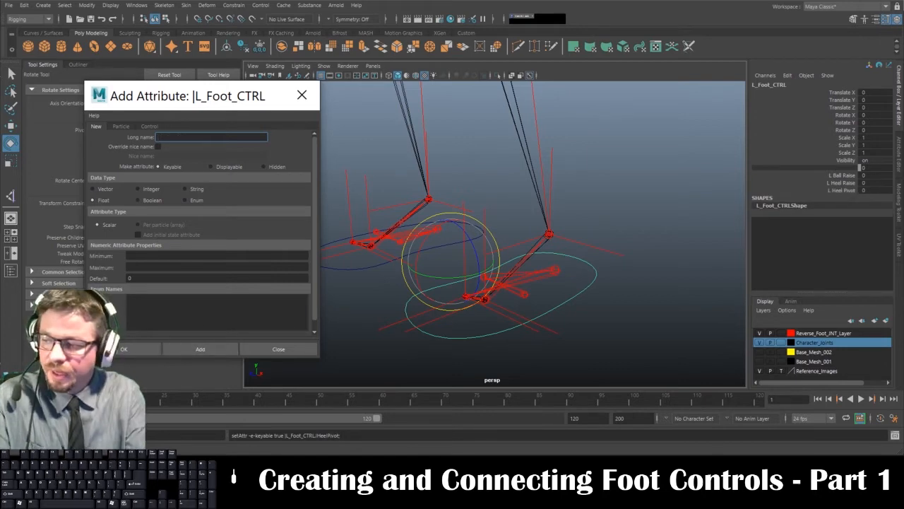
pyautogui.write('Bank')
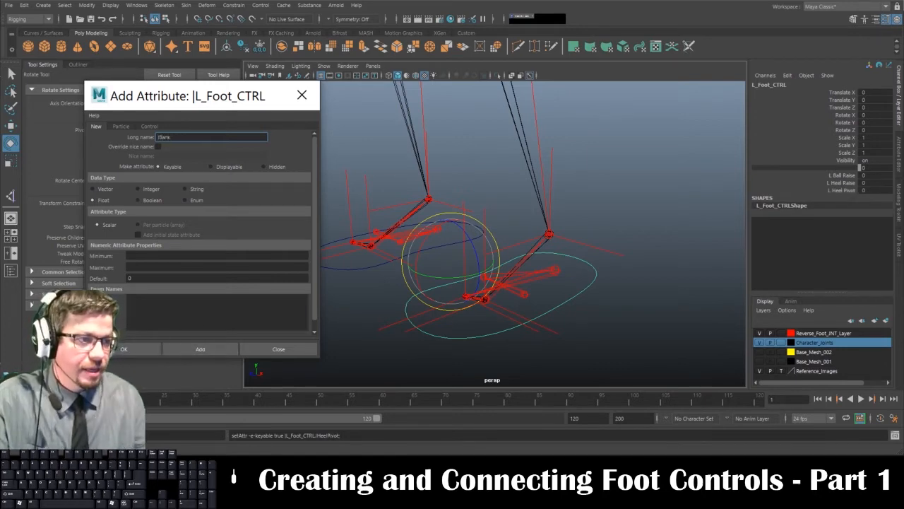
pyautogui.click(218, 349)
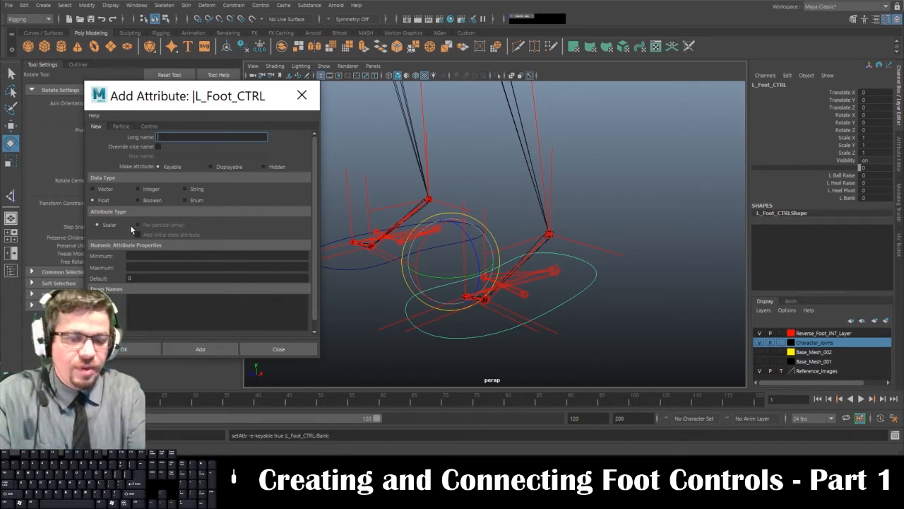
# Add a displayable float attribute named lToe to L_Foot_CTRL with minimum 0 and maximum 0.
pyautogui.write('Toe')
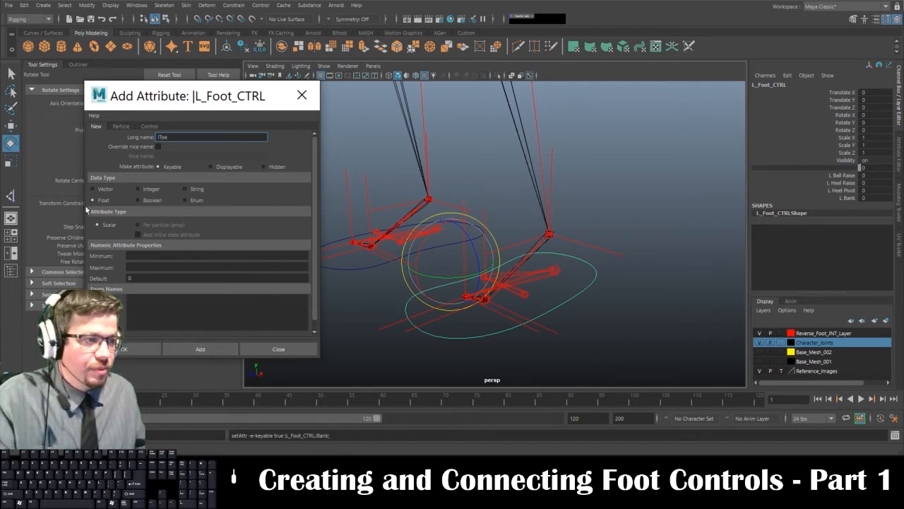
pyautogui.click(227, 164)
pyautogui.click(147, 257)
pyautogui.write('0')
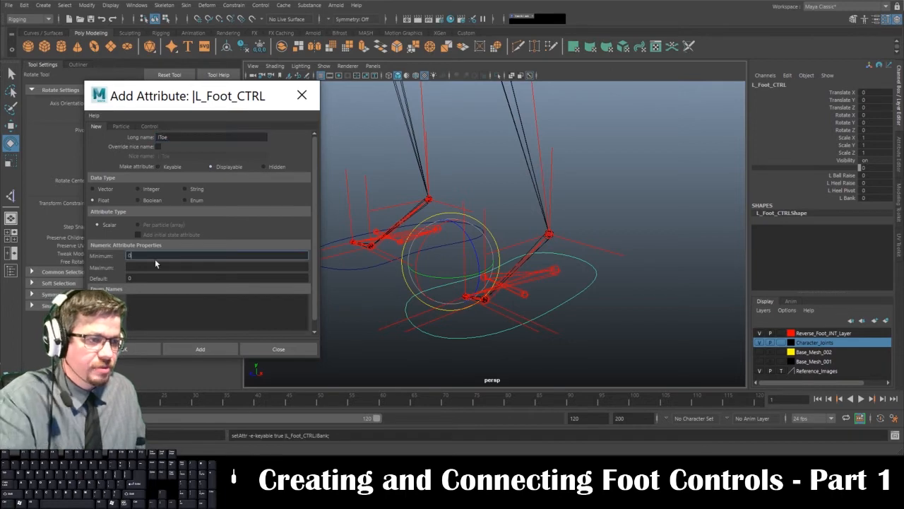
pyautogui.click(155, 266)
pyautogui.write('0')
pyautogui.click(192, 350)
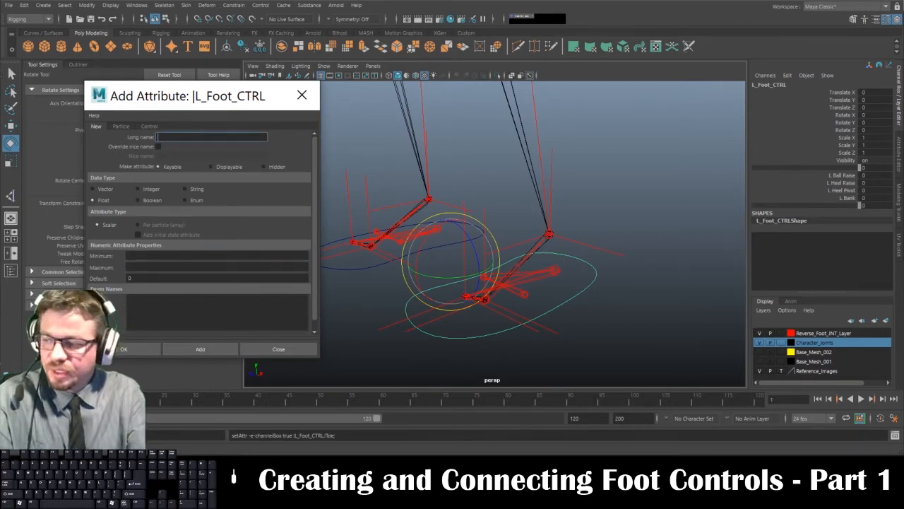
# Add keyable float attributes named lToeRaise and lToePivot to L_Foot_CTRL and finish adding its attributes.
pyautogui.write('Toe')
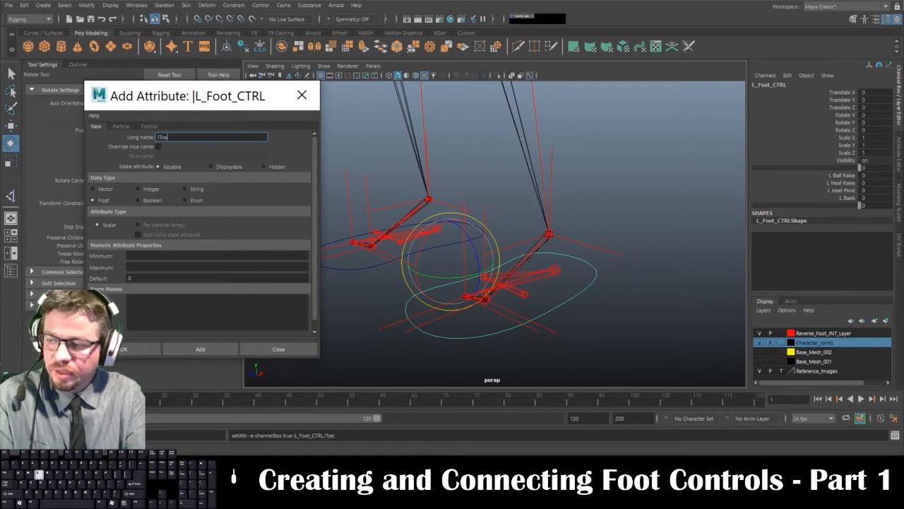
pyautogui.write('Raise')
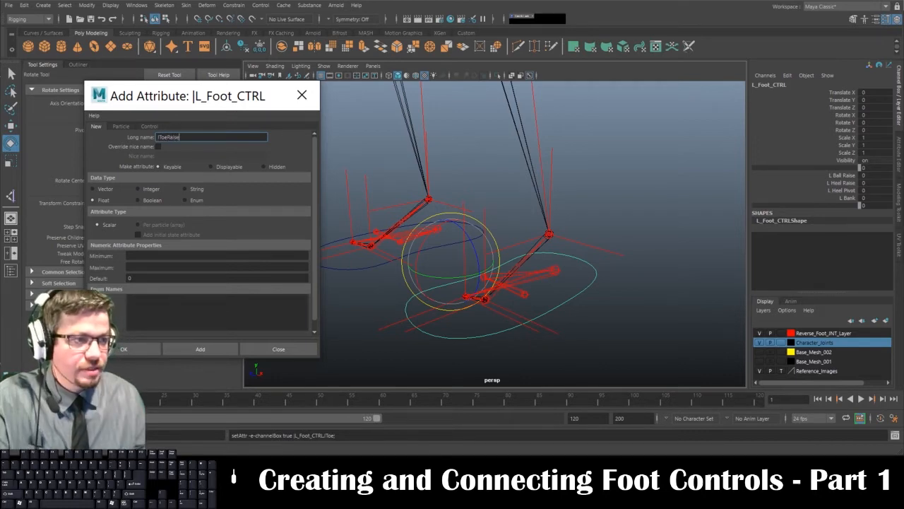
pyautogui.click(200, 349)
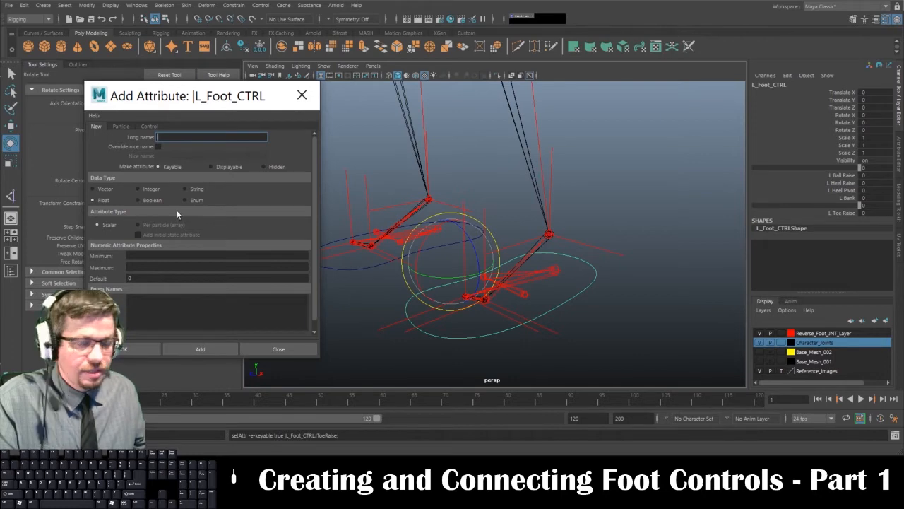
pyautogui.write('lToe')
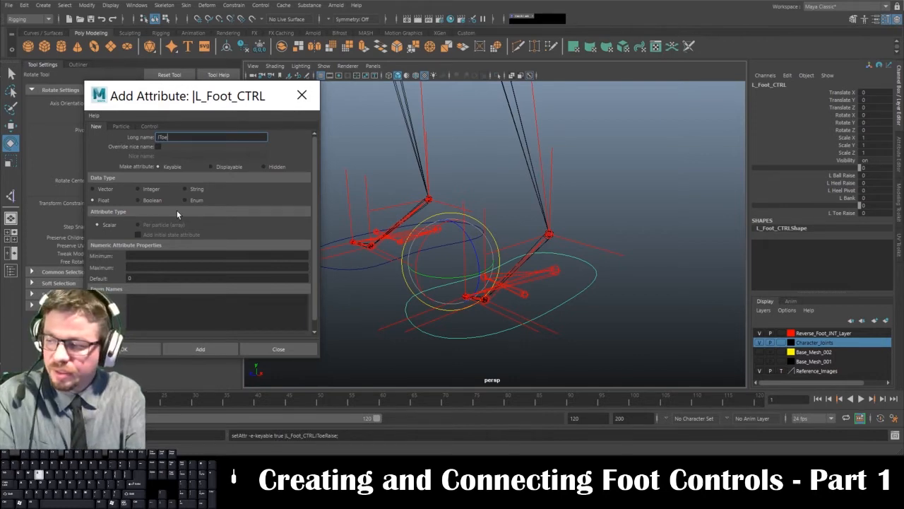
pyautogui.write('Pivot')
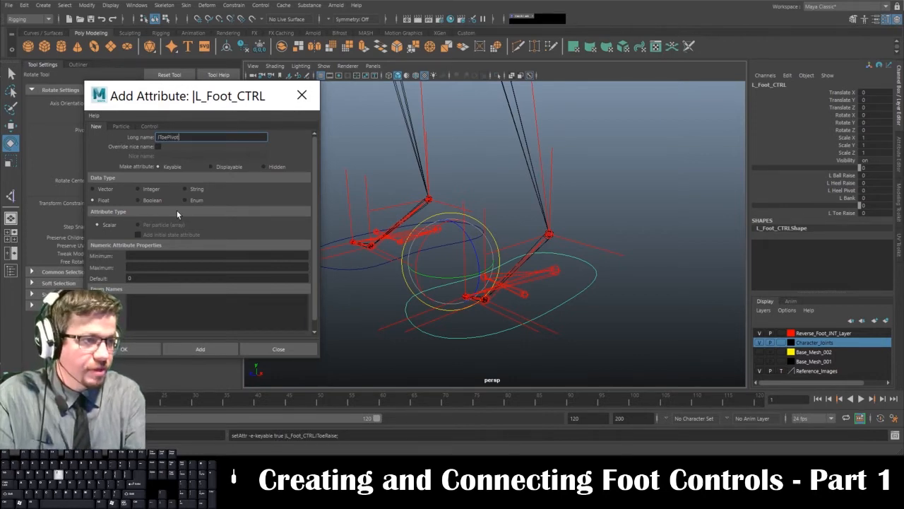
pyautogui.click(211, 349)
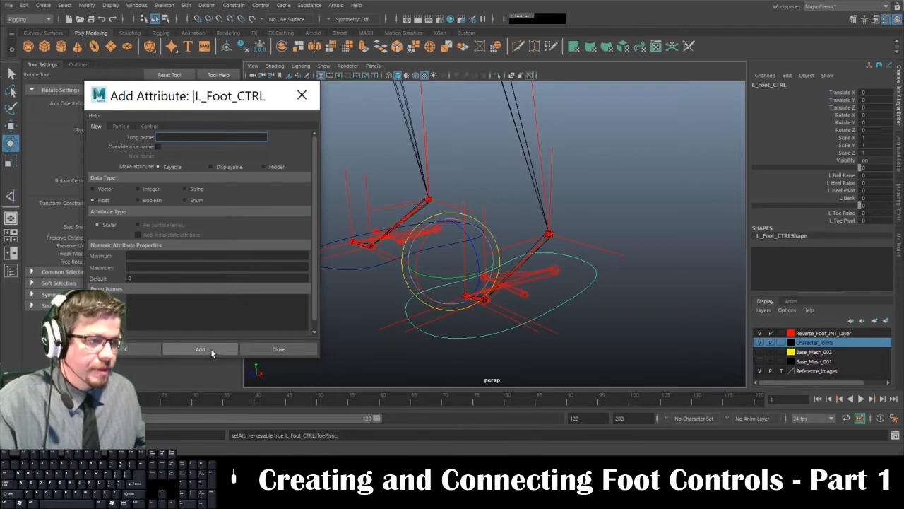
pyautogui.click(278, 349)
# Add a displayable float attribute named rFoot to R_Foot_CTRL with minimum 0 and maximum 0.
pyautogui.keyDown('alt'); pyautogui.moveTo(323, 296); pyautogui.dragTo(529, 186); pyautogui.keyUp('alt')
pyautogui.click(361, 293)
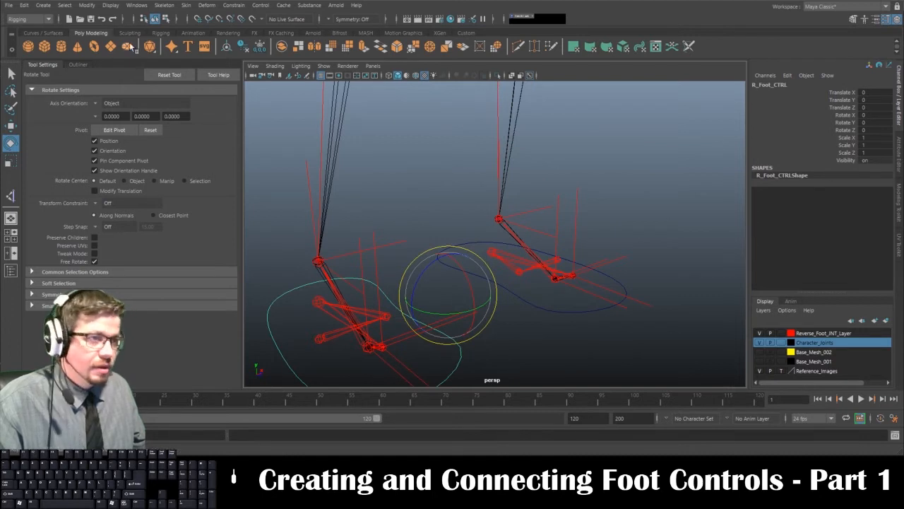
pyautogui.click(88, 7)
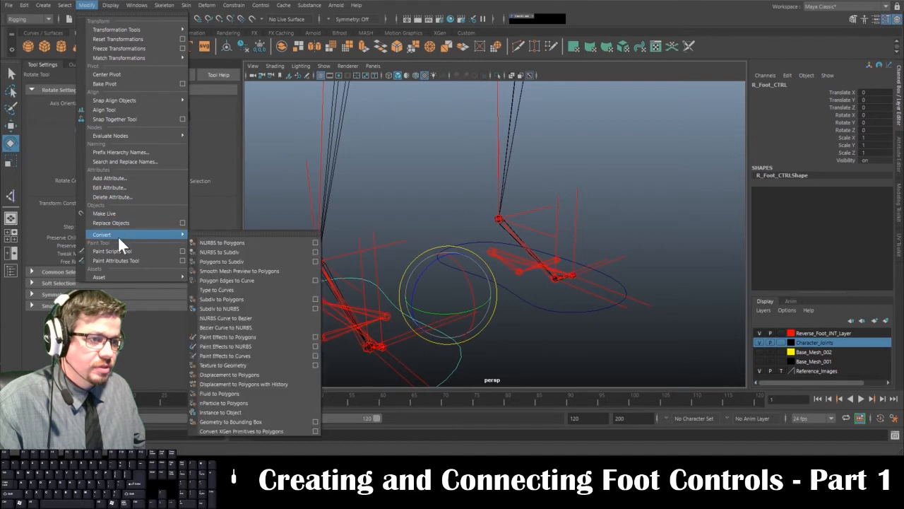
pyautogui.click(118, 179)
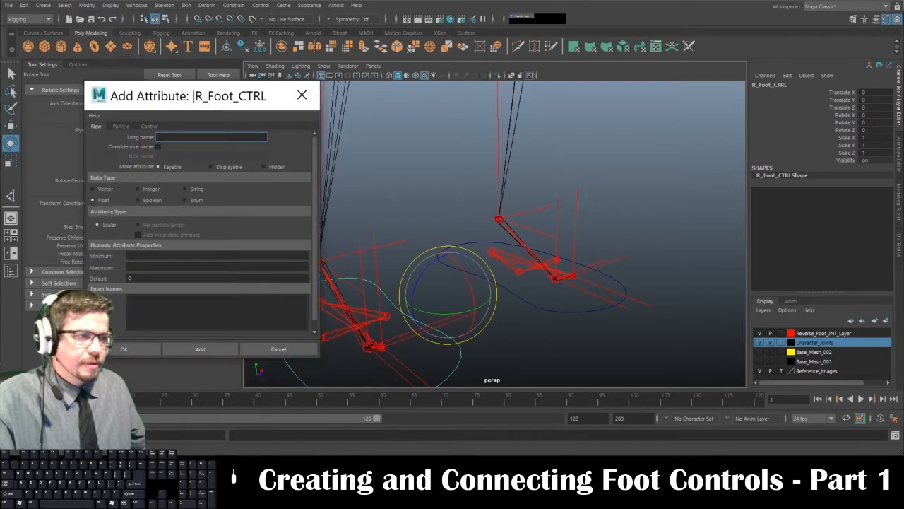
pyautogui.write('rFoot')
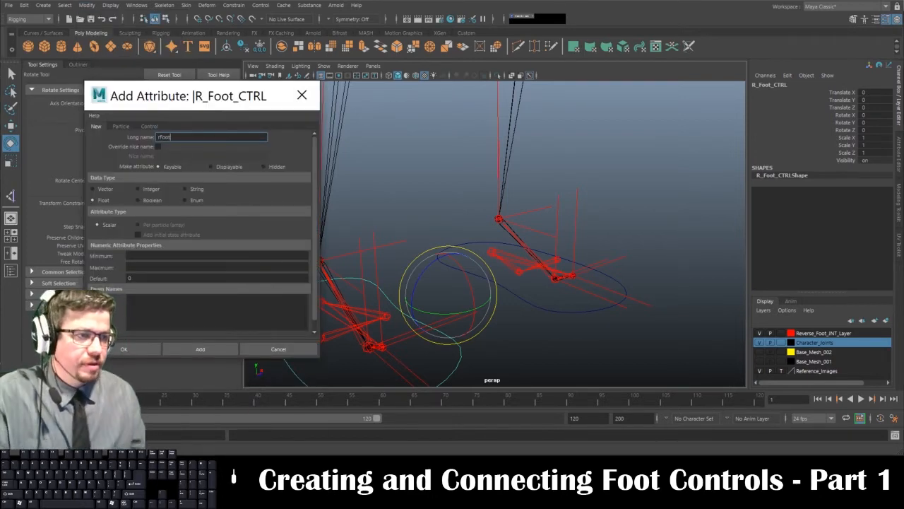
pyautogui.click(204, 256)
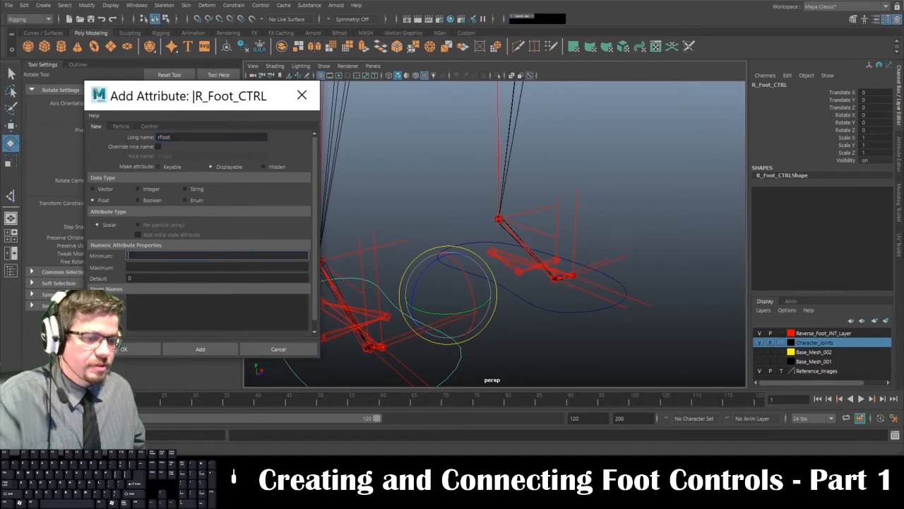
pyautogui.write('0')
pyautogui.click(204, 267)
pyautogui.write('0')
pyautogui.click(201, 349)
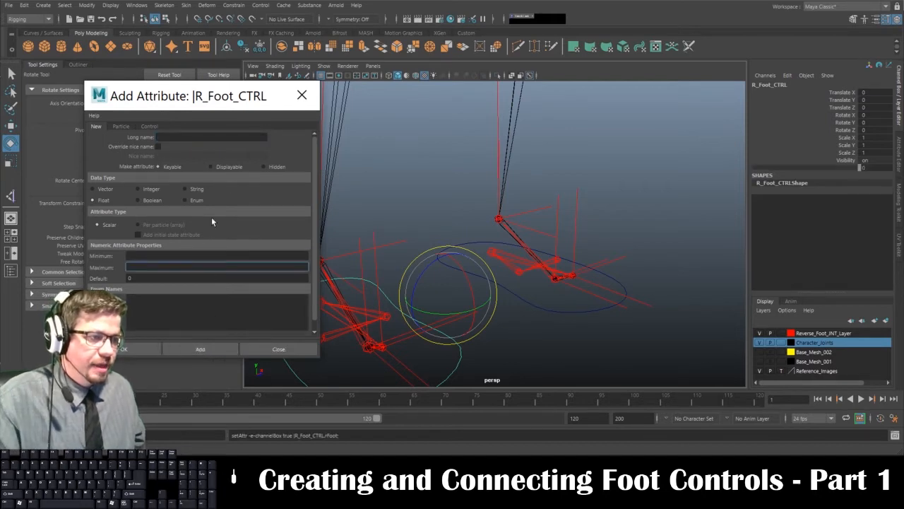
# Add keyable float attributes named rBallRaise, rHeelRaise, rHeelPivot and rBank to R_Foot_CTRL.
pyautogui.click(204, 137)
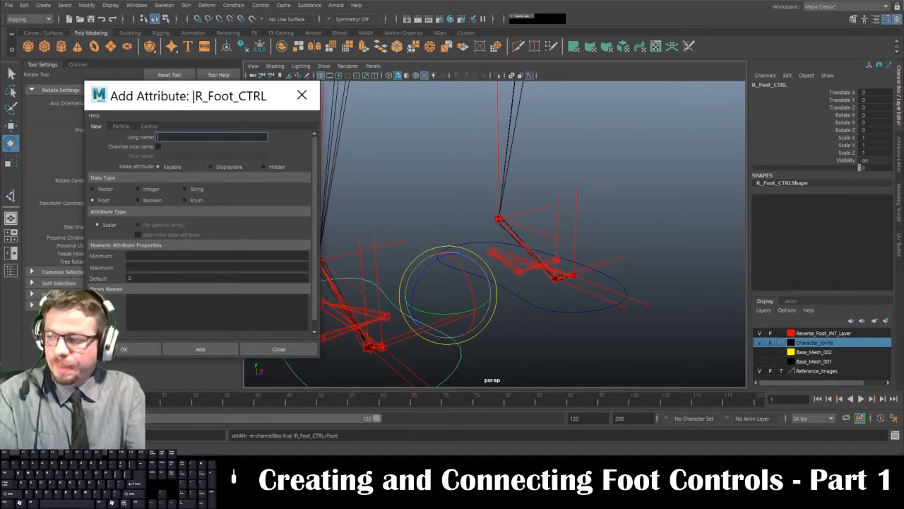
pyautogui.write('rBallRaise')
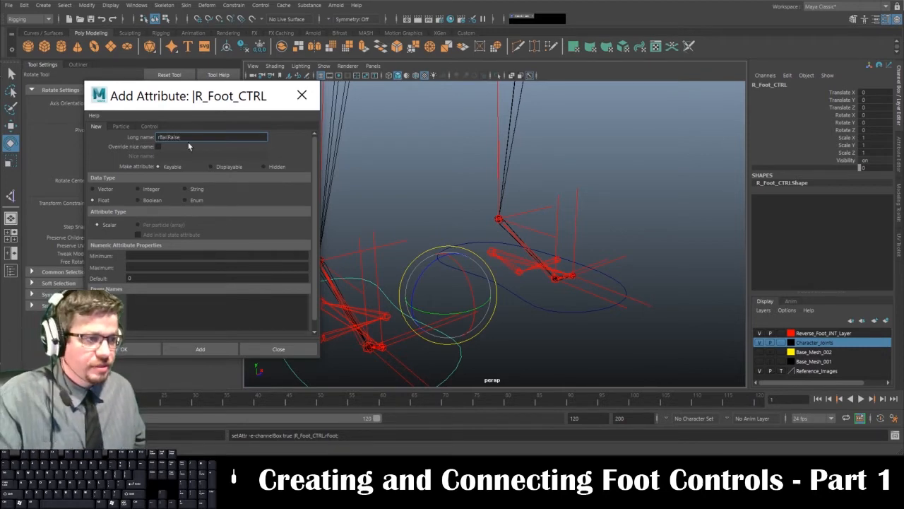
pyautogui.click(205, 349)
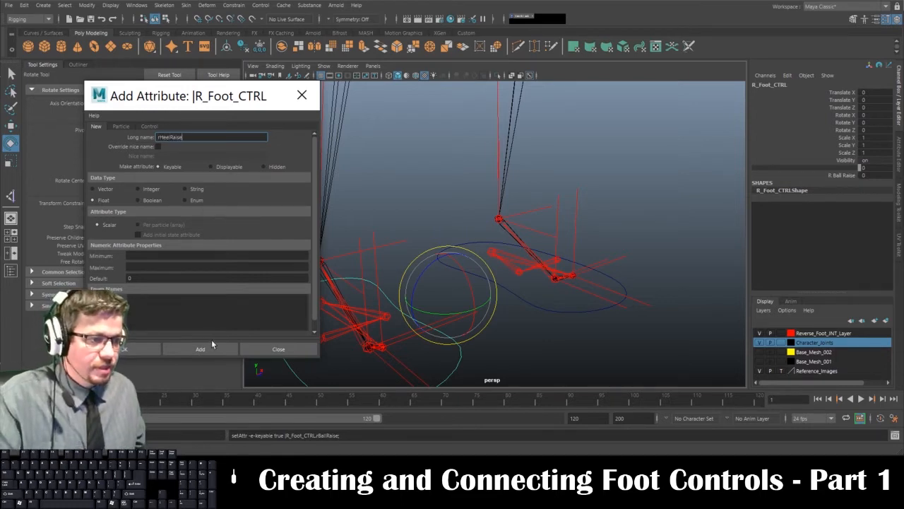
pyautogui.click(213, 347)
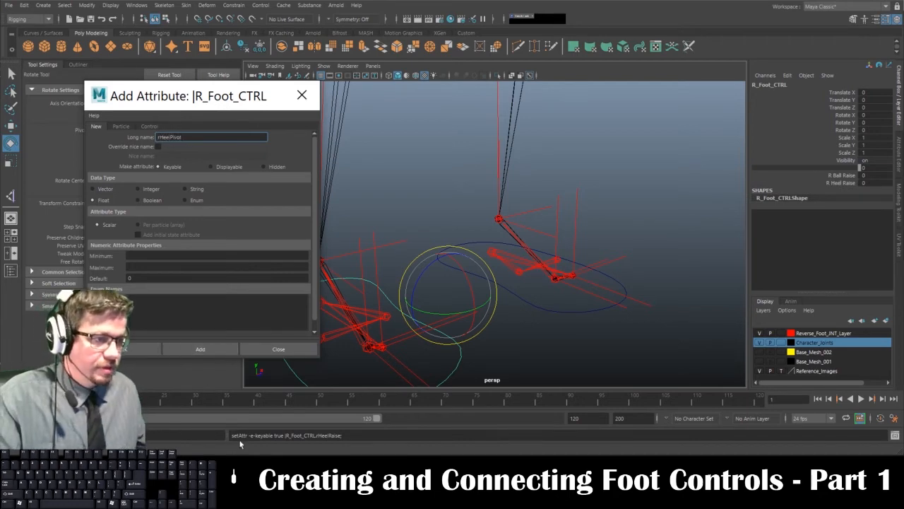
pyautogui.click(217, 350)
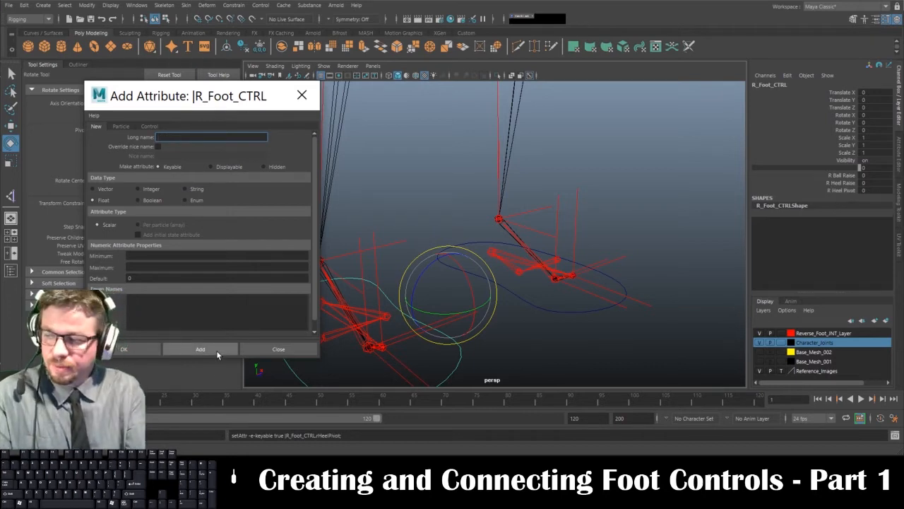
pyautogui.write('rBank')
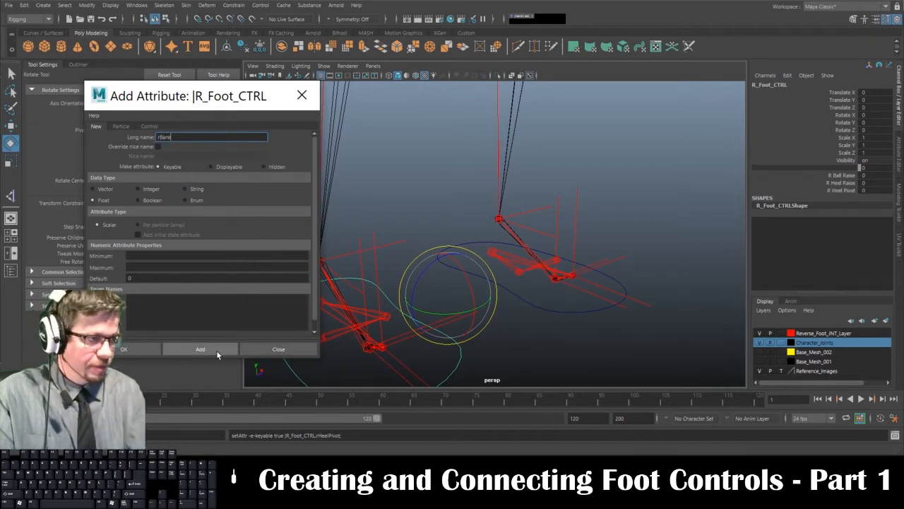
pyautogui.click(212, 349)
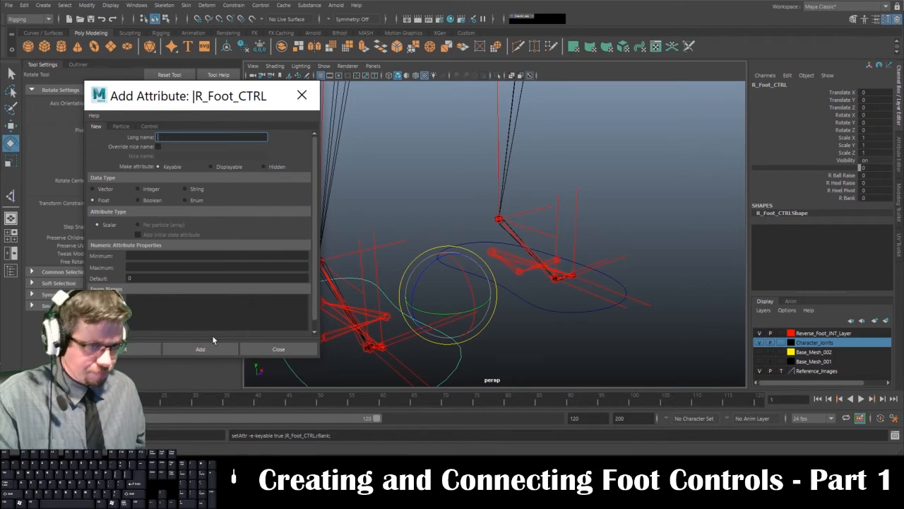
# Add a displayable float attribute named rToe to R_Foot_CTRL with minimum 0 and maximum 0.
pyautogui.write('rToe')
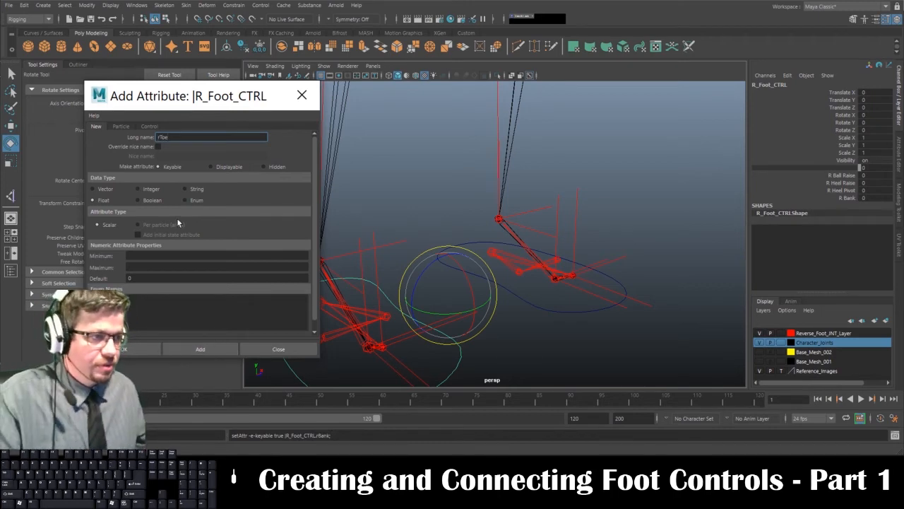
pyautogui.click(223, 168)
pyautogui.click(151, 256)
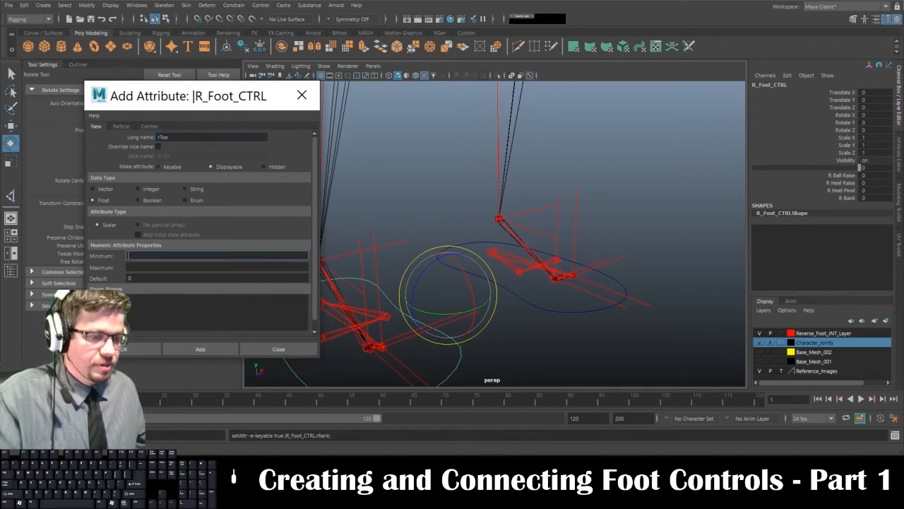
pyautogui.write('0')
pyautogui.click(151, 267)
pyautogui.write('0')
pyautogui.click(207, 346)
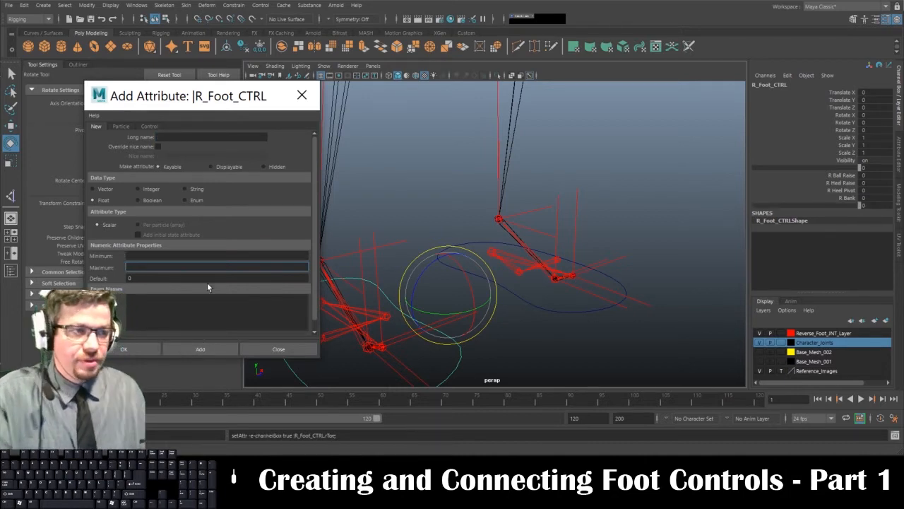
# Add keyable float attributes named rToeRaise and rToePivot to R_Foot_CTRL and finish adding its attributes.
pyautogui.click(212, 137)
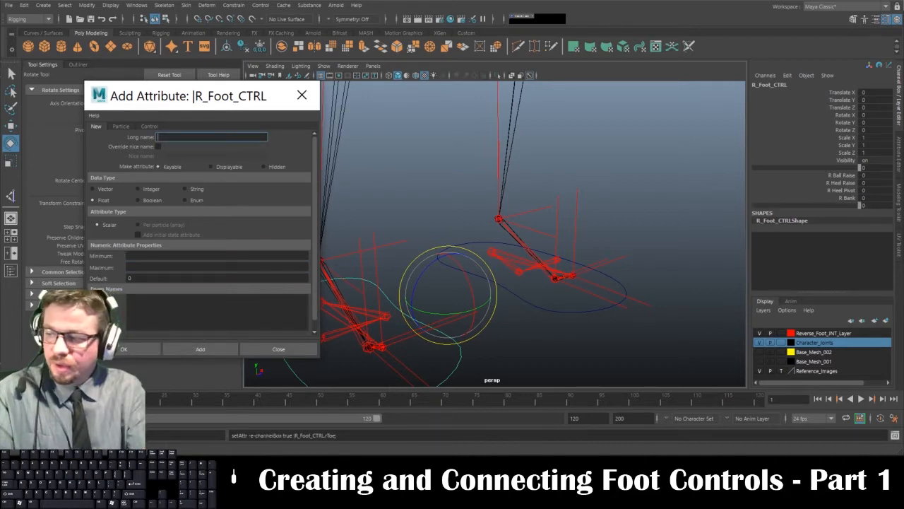
pyautogui.write('rToe')
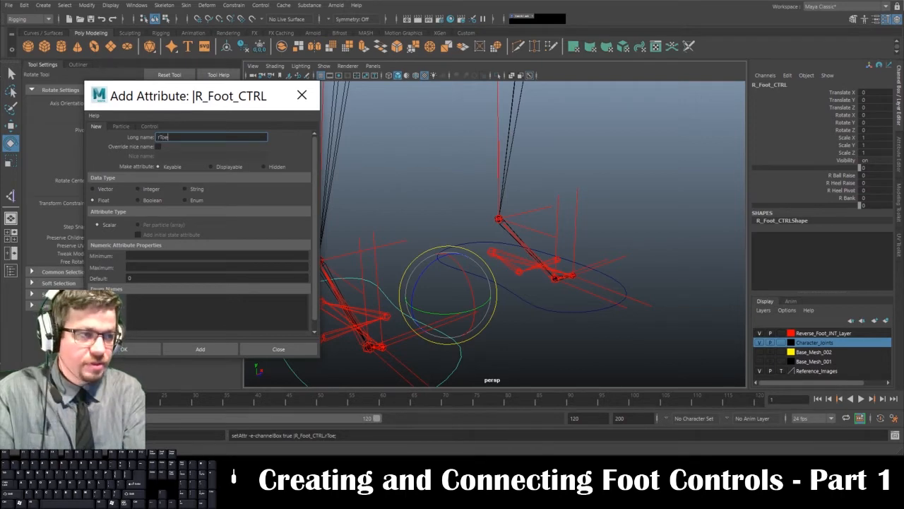
pyautogui.write('Raise')
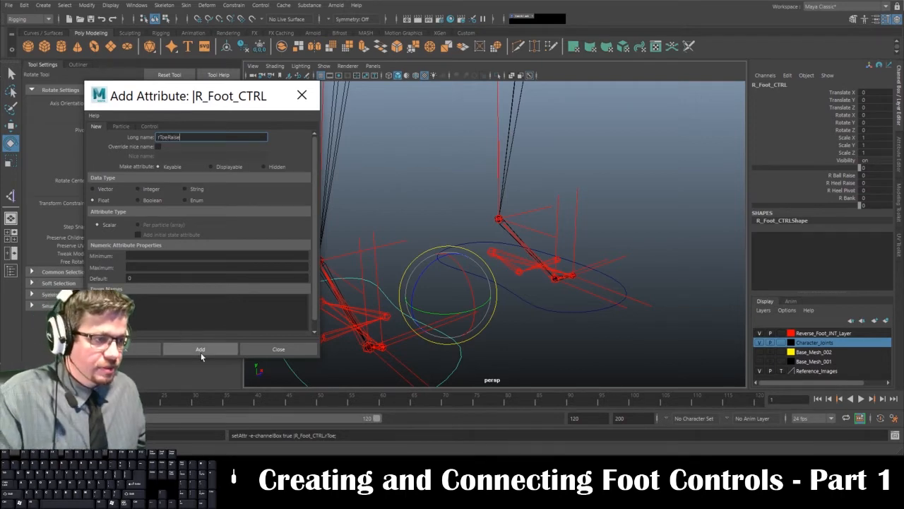
pyautogui.click(197, 349)
pyautogui.write('rToe')
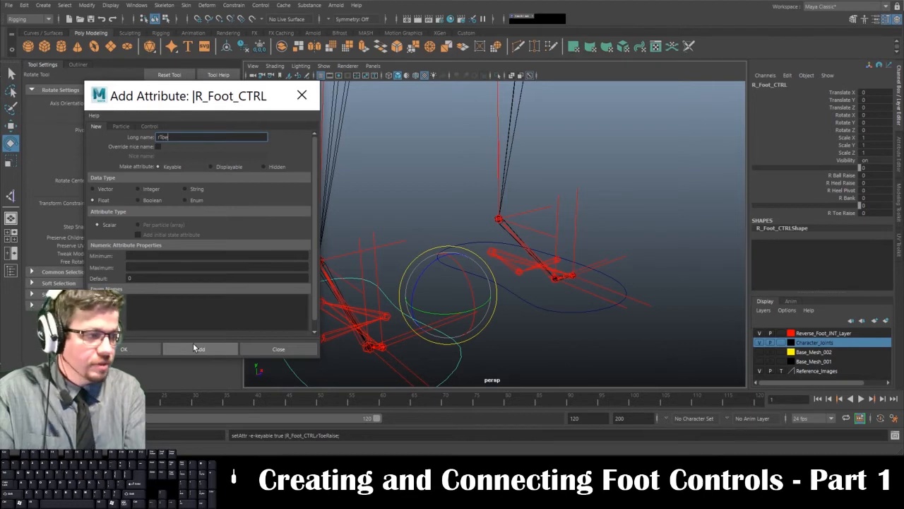
pyautogui.write('Pivo')
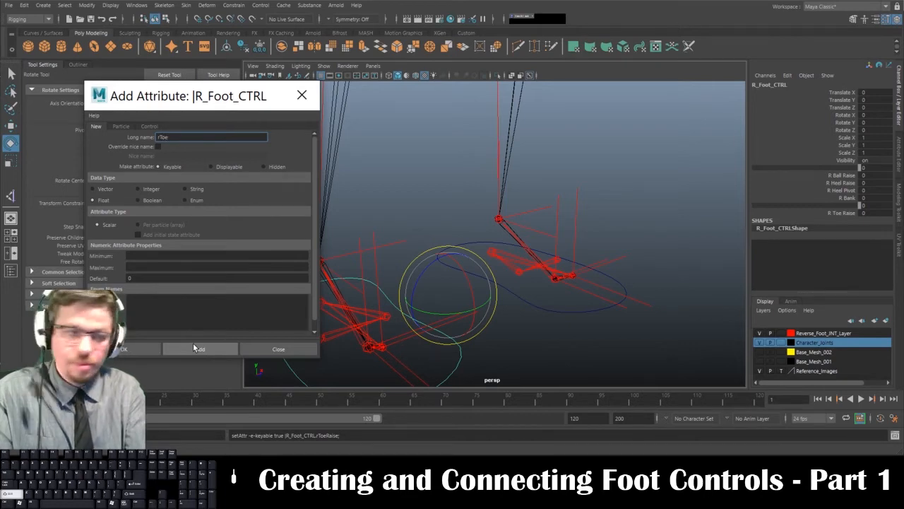
pyautogui.write('t')
pyautogui.click(194, 346)
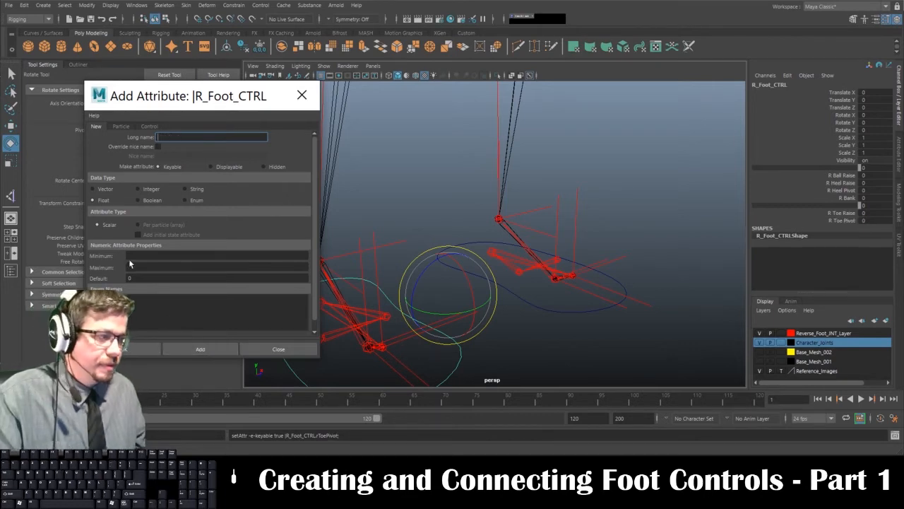
pyautogui.click(278, 349)
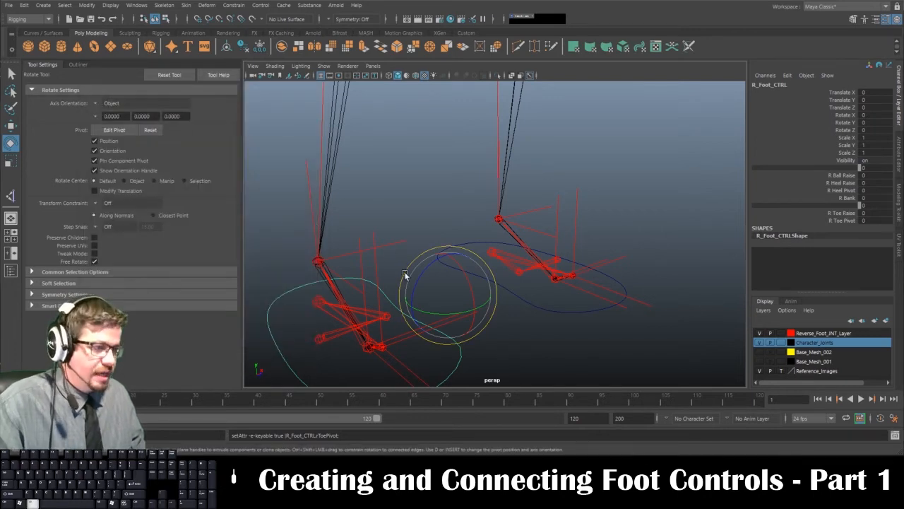
# Select the L_Foot_CTRL curve and center its pivot.
pyautogui.keyDown('alt'); pyautogui.moveTo(406, 275); pyautogui.dragTo(563, 307); pyautogui.keyUp('alt')
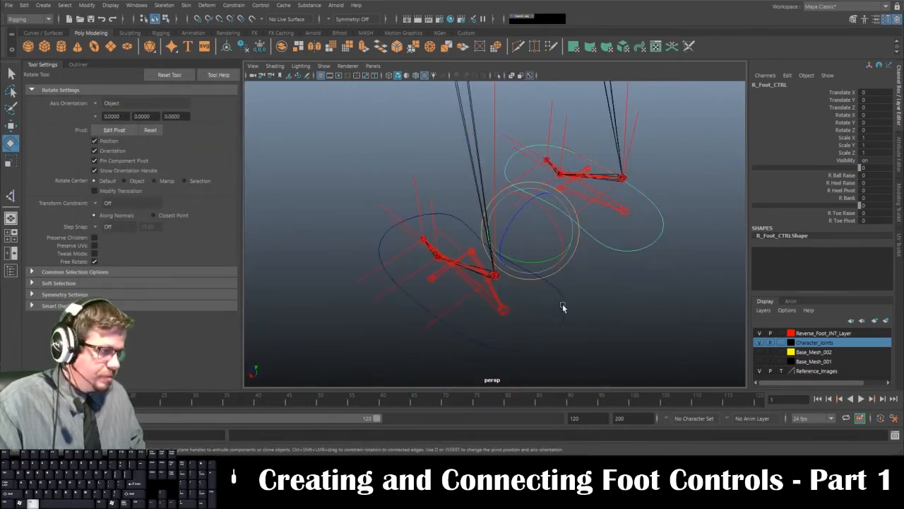
pyautogui.click(563, 308)
pyautogui.keyDown('alt'); pyautogui.moveTo(582, 341); pyautogui.dragTo(396, 296); pyautogui.keyUp('alt')
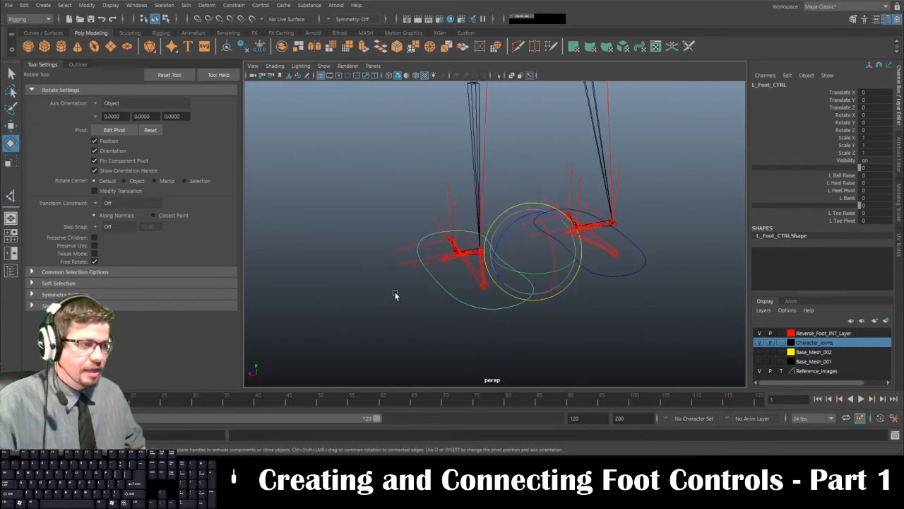
pyautogui.keyDown('alt'); pyautogui.moveTo(415, 255); pyautogui.dragTo(531, 257); pyautogui.keyUp('alt')
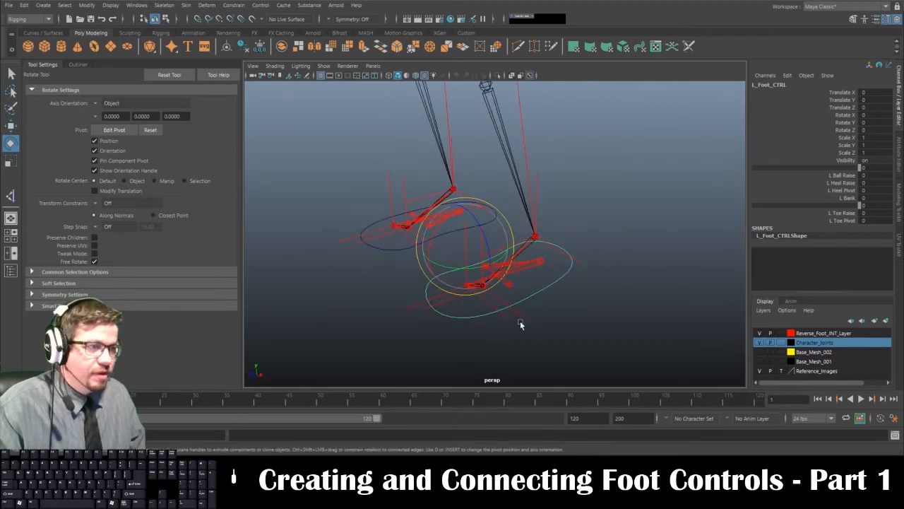
pyautogui.click(490, 266)
pyautogui.click(535, 267)
pyautogui.keyDown('alt'); pyautogui.moveTo(575, 303); pyautogui.dragTo(646, 287); pyautogui.keyUp('alt')
pyautogui.click(86, 5)
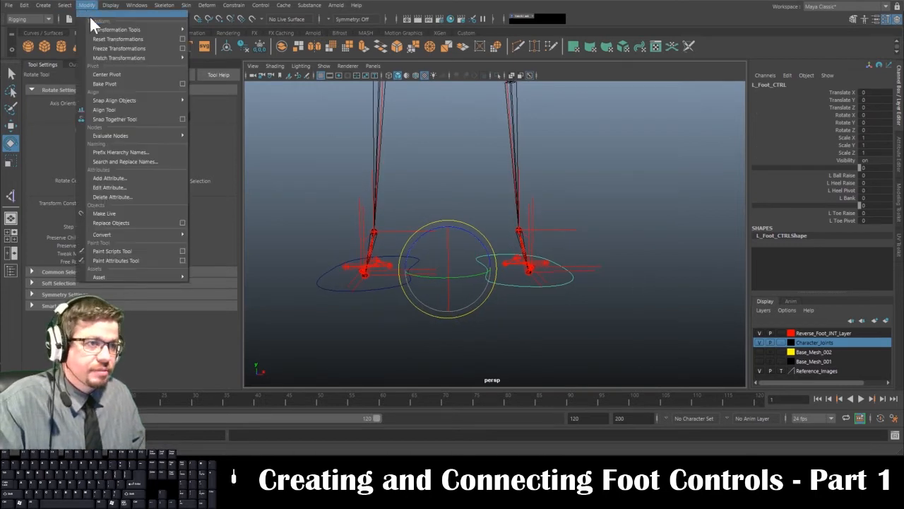
pyautogui.click(111, 74)
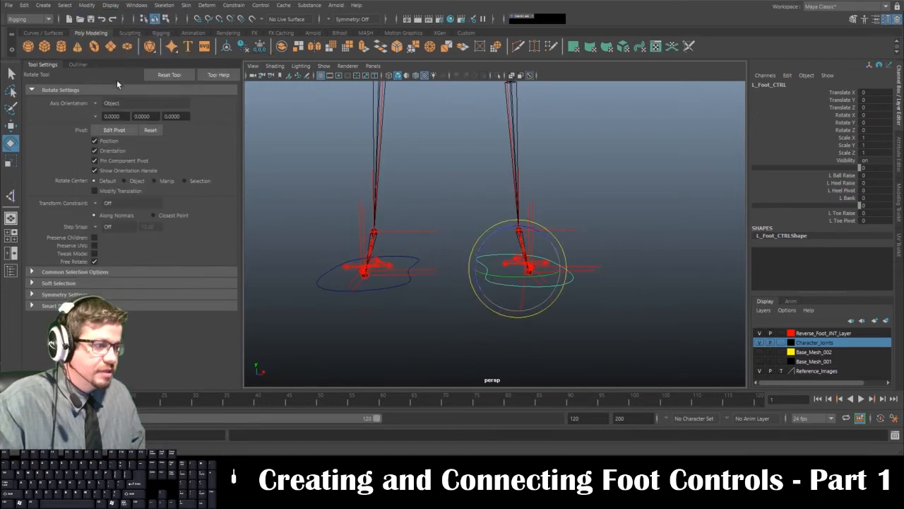
# Center the pivot of the R_Foot_CTRL curve in the same way.
pyautogui.click(382, 288)
pyautogui.press('g')
pyautogui.click(474, 254)
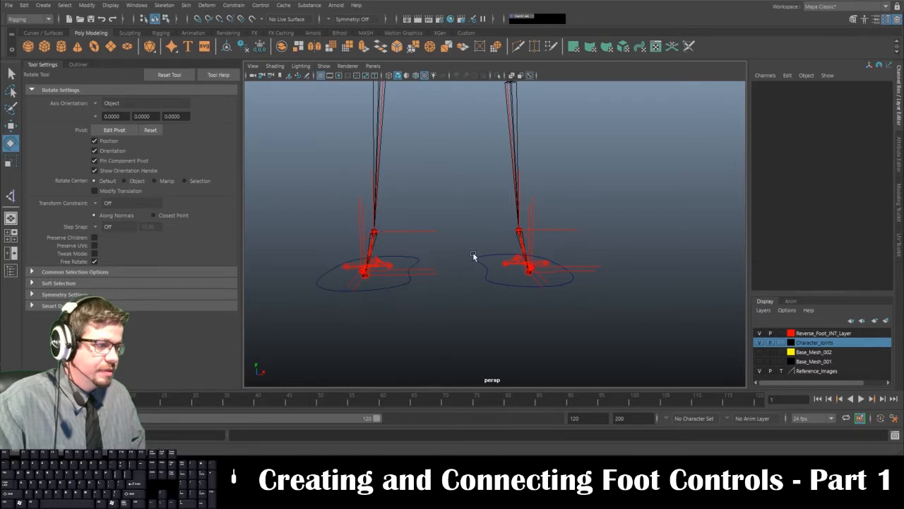
pyautogui.click(395, 288)
# Open the Connection Editor with L_Foot_CTRL as the output object and bring its custom foot attributes into view.
pyautogui.moveTo(443, 311); pyautogui.dragTo(565, 323)
pyautogui.click(505, 313)
pyautogui.click(484, 311)
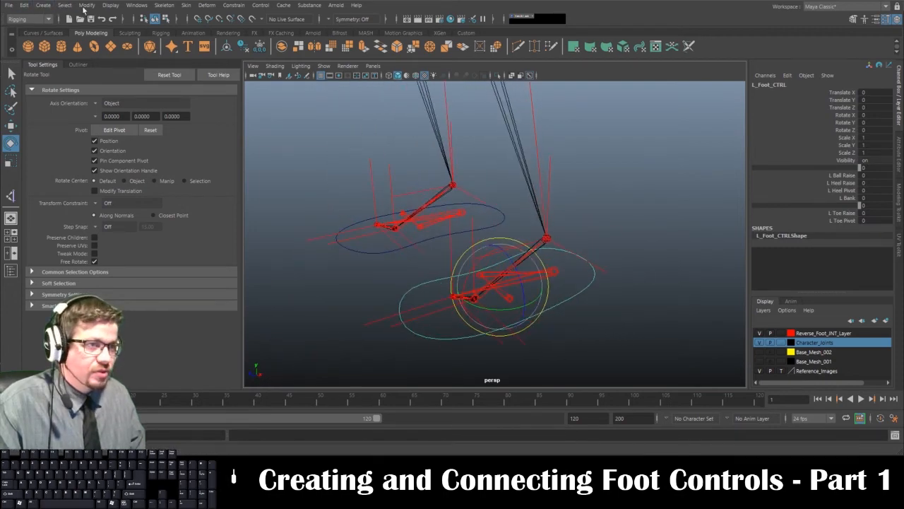
pyautogui.click(87, 6)
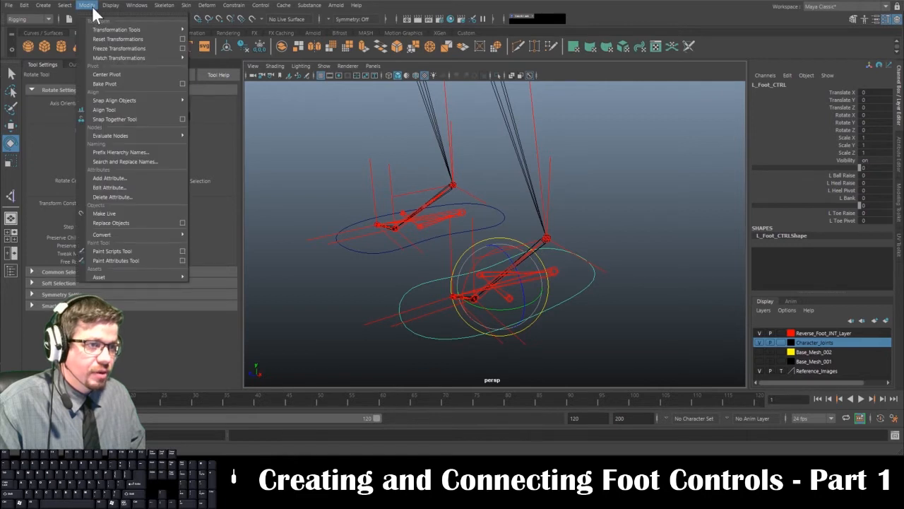
pyautogui.moveTo(104, 7)
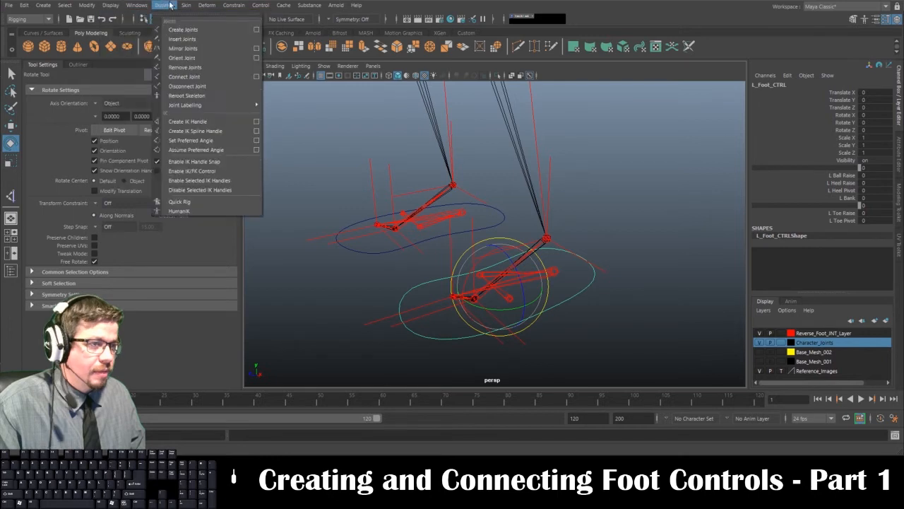
pyautogui.moveTo(136, 6)
pyautogui.moveTo(145, 39)
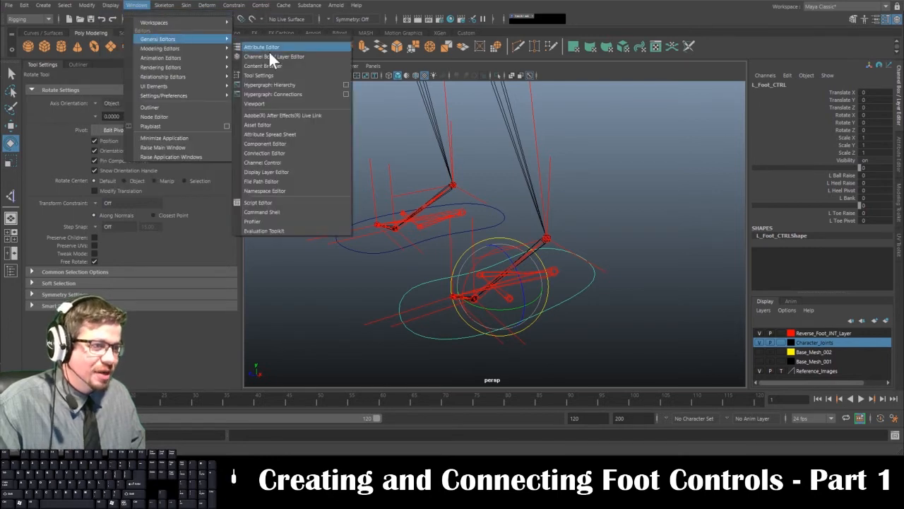
pyautogui.click(277, 154)
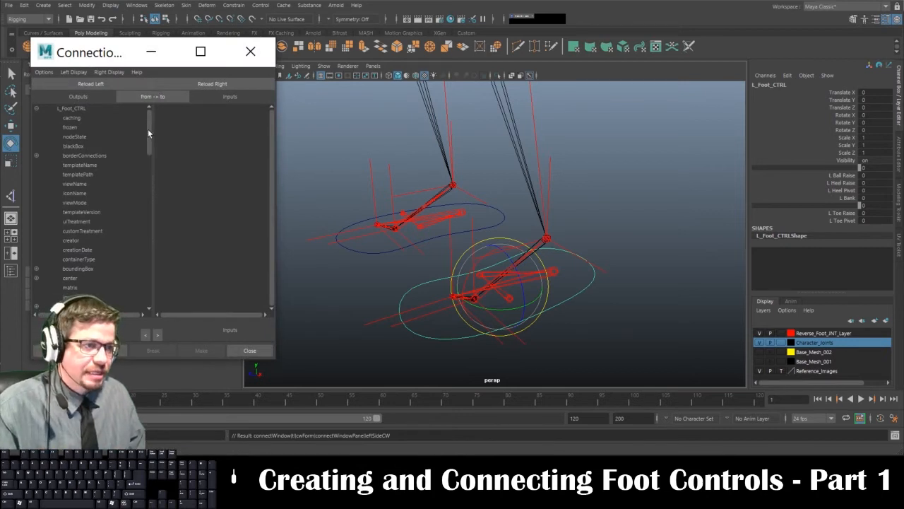
pyautogui.moveTo(148, 129); pyautogui.dragTo(161, 294)
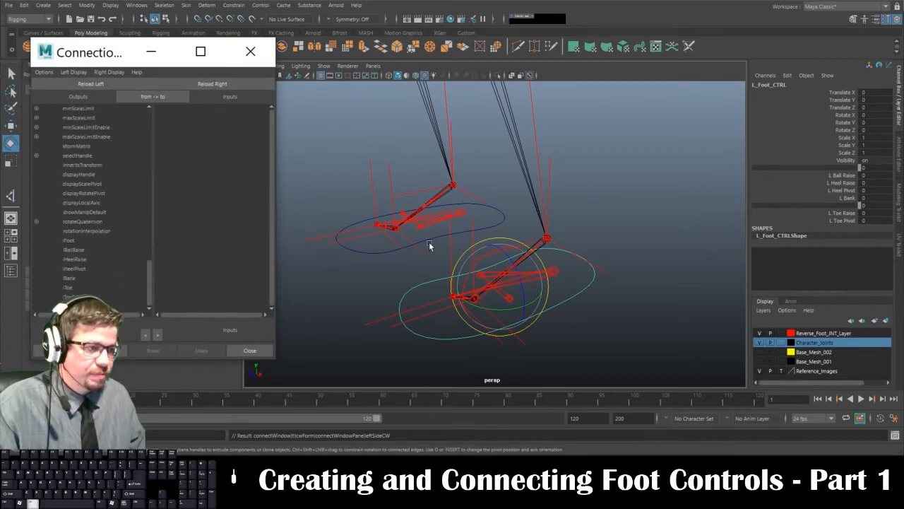
# Load L_Reverse_Heel_JNT as the input object of the connection.
pyautogui.keyDown('alt'); pyautogui.moveTo(430, 246); pyautogui.dragTo(504, 297, button='right'); pyautogui.keyUp('alt')
pyautogui.keyDown('alt'); pyautogui.moveTo(504, 297); pyautogui.dragTo(520, 286); pyautogui.keyUp('alt')
pyautogui.click(600, 240)
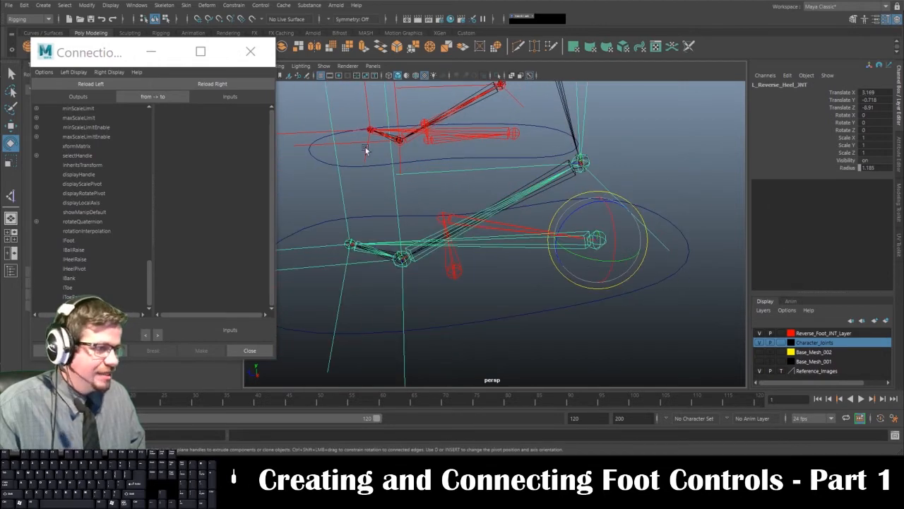
pyautogui.click(227, 85)
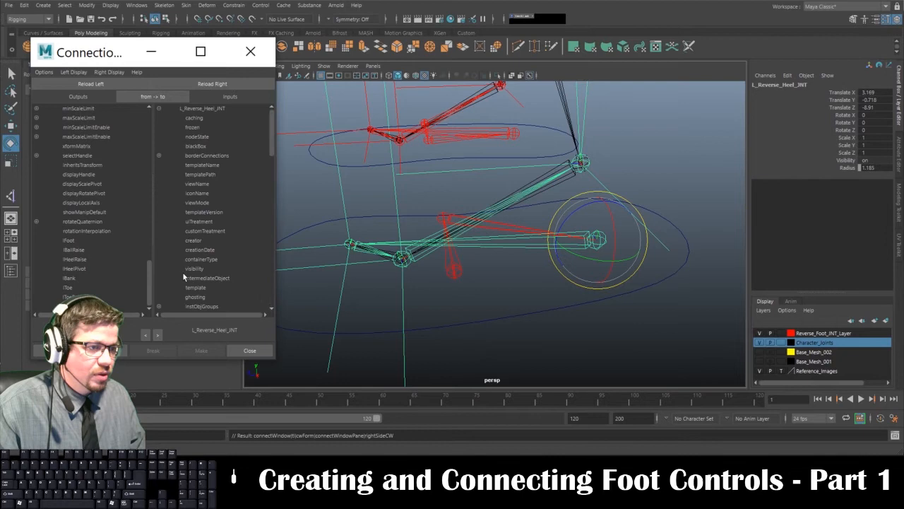
# Check the heel joint's rotation axis, undo the test rotation, and connect lHeelRaise to rotateZ of L_Reverse_Heel_JNT.
pyautogui.click(83, 260)
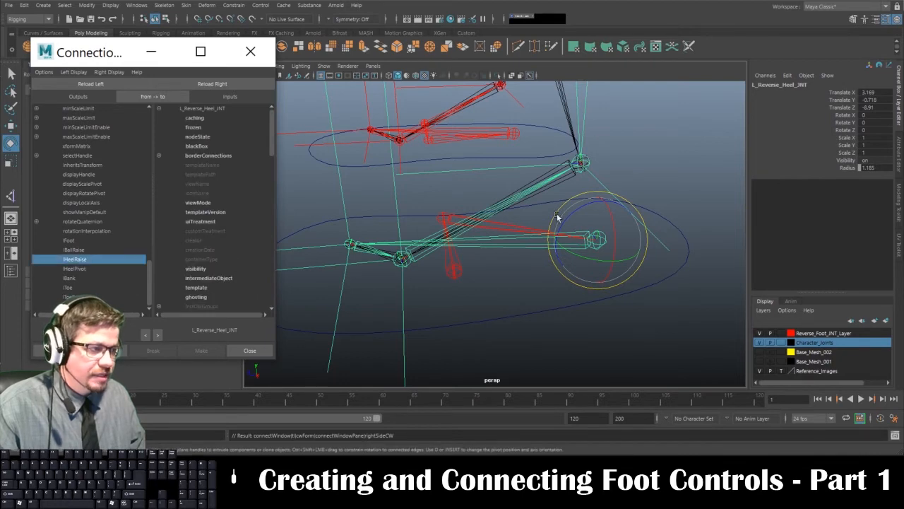
pyautogui.moveTo(577, 208); pyautogui.dragTo(607, 204)
pyautogui.hotkey('ctrl', 'z')
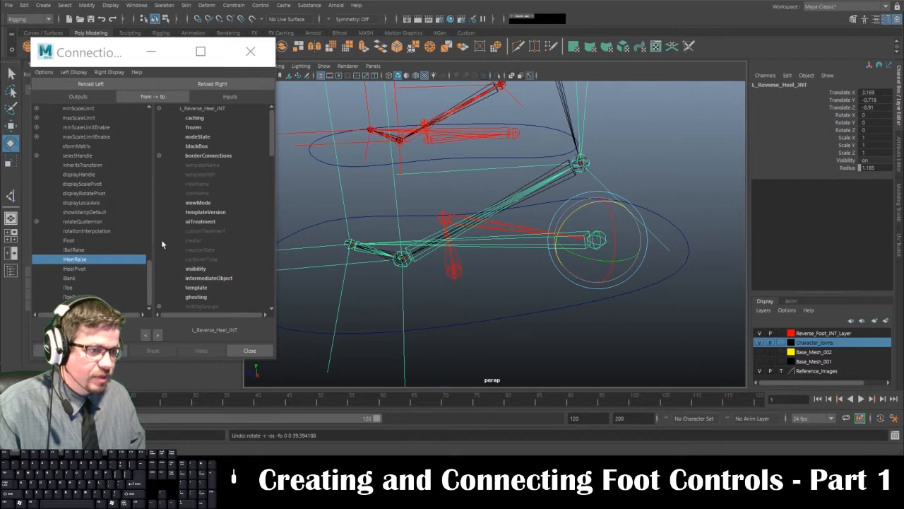
pyautogui.click(215, 84)
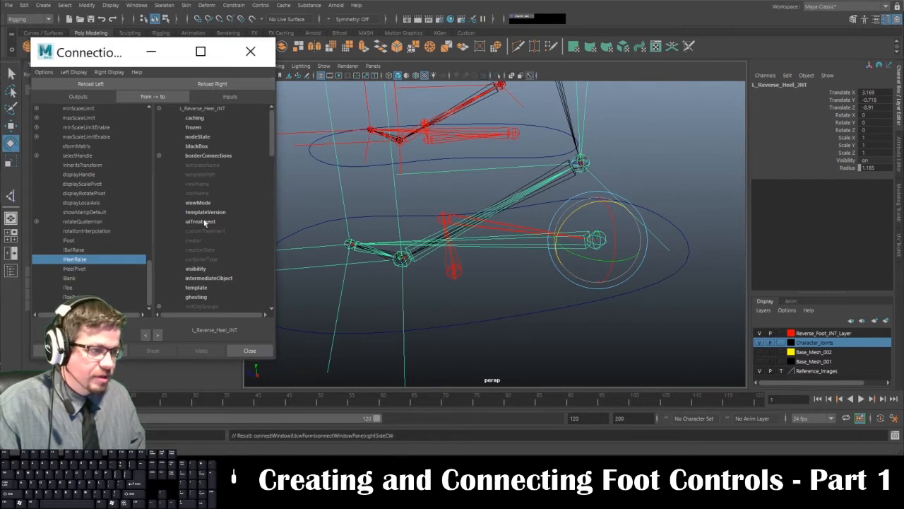
pyautogui.scroll(-3, 246, 163)
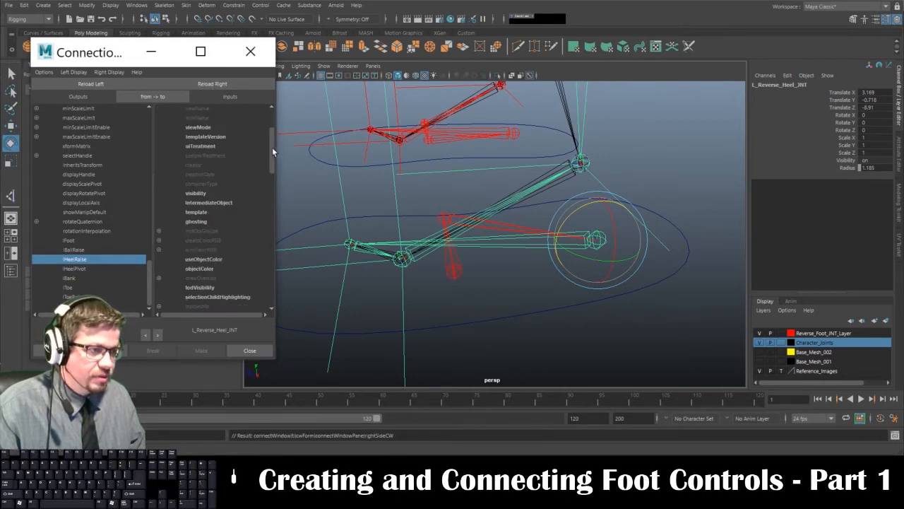
pyautogui.moveTo(272, 147); pyautogui.dragTo(270, 199)
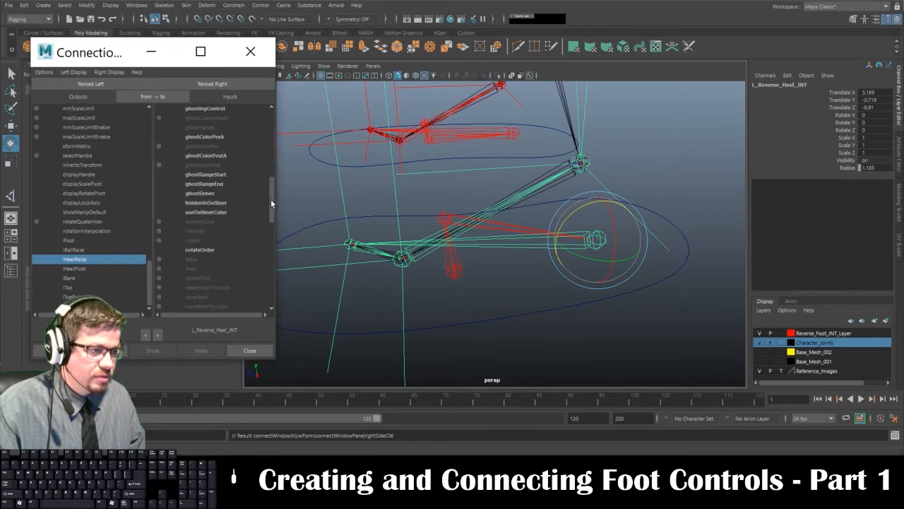
pyautogui.click(158, 240)
pyautogui.click(200, 268)
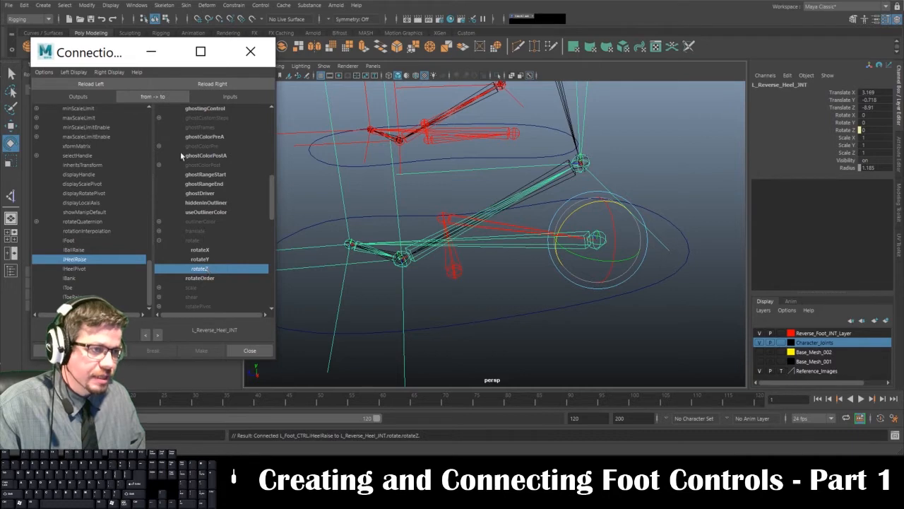
# Connect lHeelPivot of L_Foot_CTRL to rotateY of L_Reverse_Heel_JNT.
pyautogui.moveTo(102, 55); pyautogui.dragTo(103, 28)
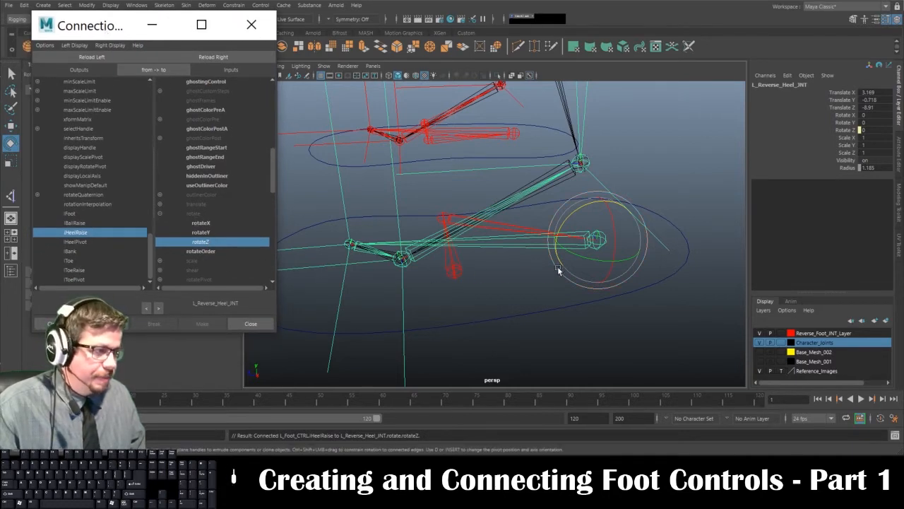
pyautogui.click(79, 243)
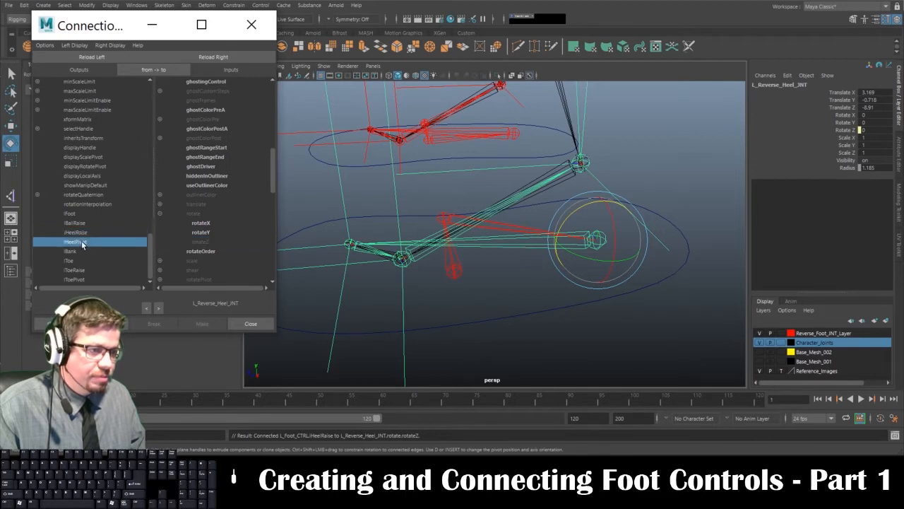
pyautogui.click(201, 232)
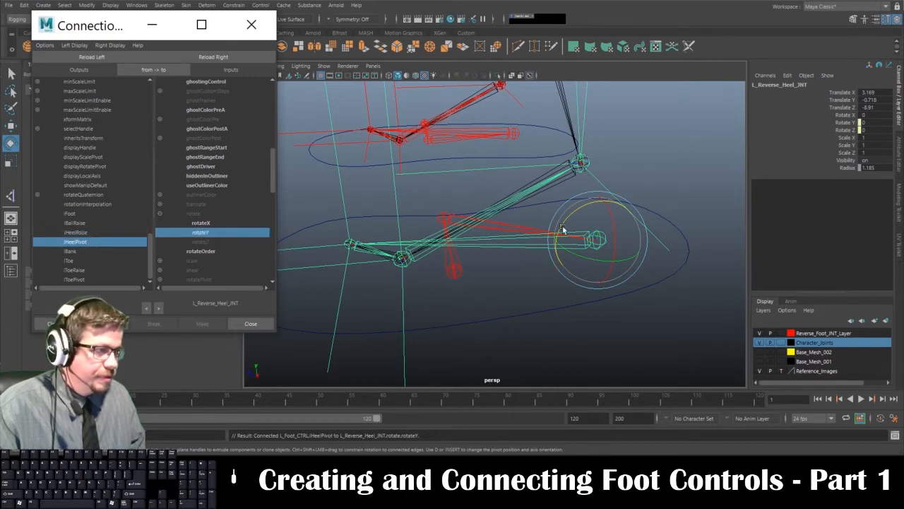
# Test the L Heel Raise attribute of L_Foot_CTRL on the foot and undo the test changes.
pyautogui.keyDown('alt'); pyautogui.moveTo(565, 232); pyautogui.dragTo(489, 330); pyautogui.keyUp('alt')
pyautogui.click(489, 330)
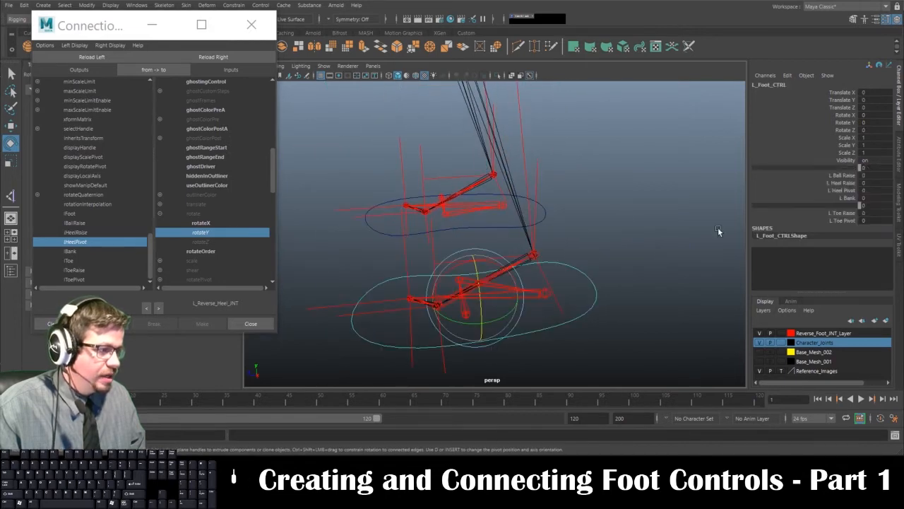
pyautogui.click(840, 182)
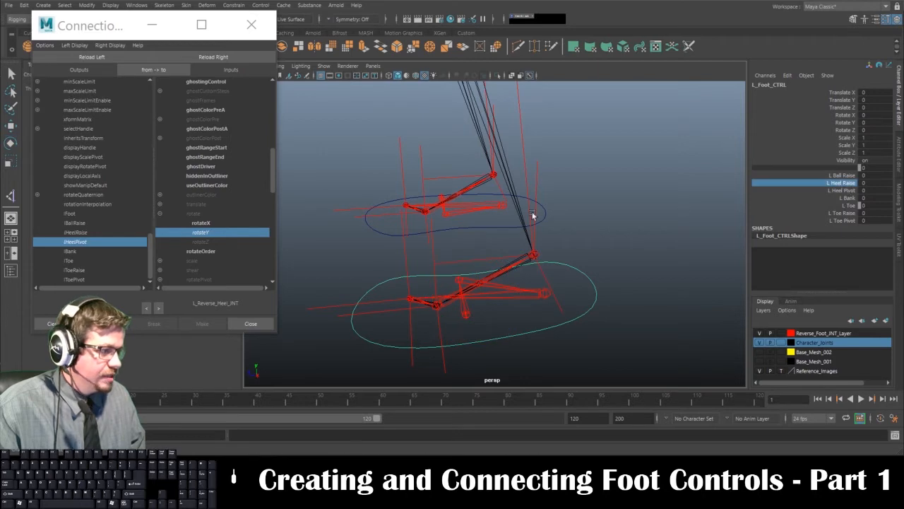
pyautogui.moveTo(460, 232); pyautogui.dragTo(416, 214, button='middle')
pyautogui.hotkey('ctrl', 'z')
pyautogui.hotkey('ctrl', 'z')
pyautogui.hotkey('ctrl', 'z')
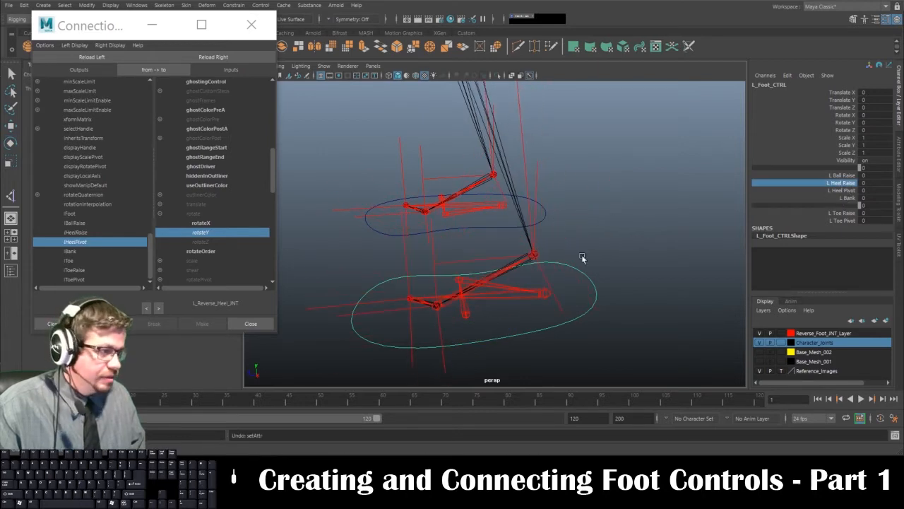
# Test the L Heel Pivot attribute of L_Foot_CTRL on the foot and undo the test change.
pyautogui.click(840, 190)
pyautogui.moveTo(395, 225); pyautogui.dragTo(736, 225, button='middle')
pyautogui.hotkey('ctrl', 'z')
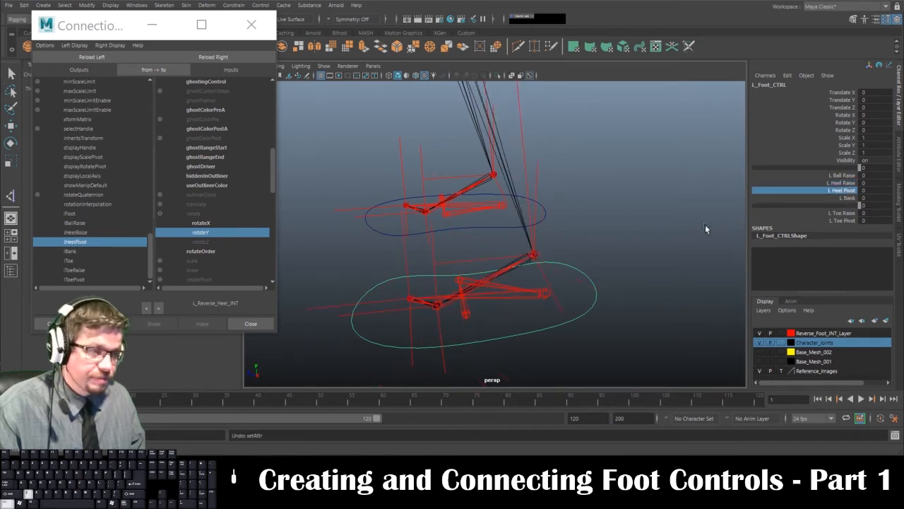
pyautogui.keyDown('alt'); pyautogui.moveTo(706, 226); pyautogui.dragTo(520, 235); pyautogui.keyUp('alt')
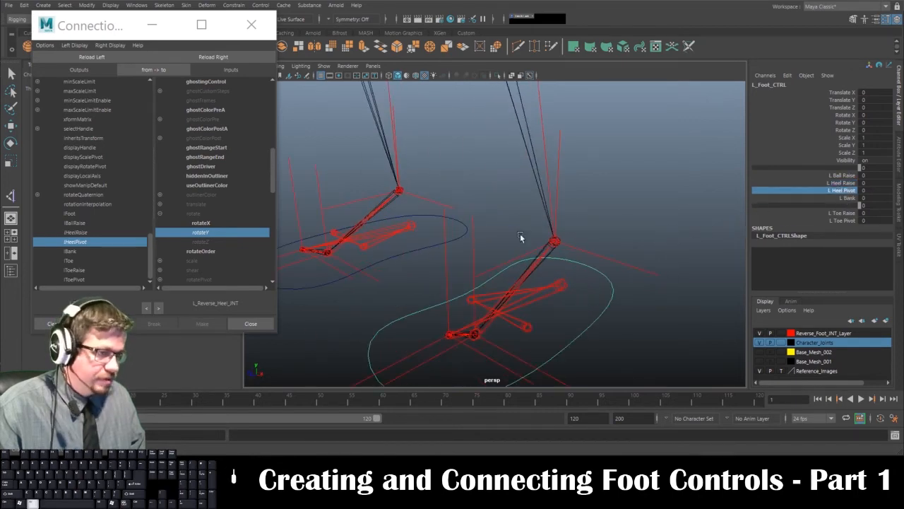
# Connect lBallRaise of L_Foot_CTRL to rotateZ of L_Reverse_Ball_Toe_JNT.
pyautogui.click(77, 223)
pyautogui.keyDown('alt'); pyautogui.moveTo(467, 268); pyautogui.dragTo(509, 249); pyautogui.keyUp('alt')
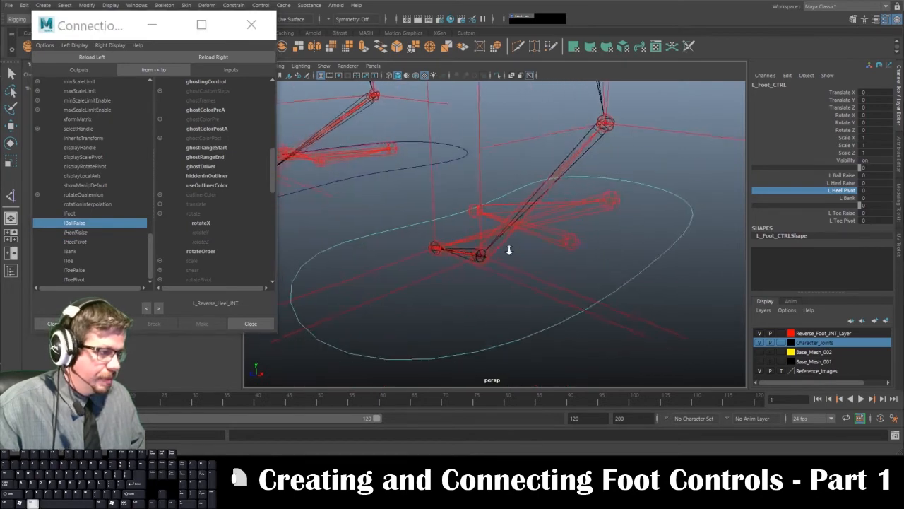
pyautogui.keyDown('alt'); pyautogui.moveTo(508, 249); pyautogui.dragTo(497, 290, button='right'); pyautogui.keyUp('alt')
pyautogui.keyDown('alt'); pyautogui.moveTo(498, 291); pyautogui.dragTo(412, 284); pyautogui.keyUp('alt')
pyautogui.click(432, 281)
pyautogui.press('e')
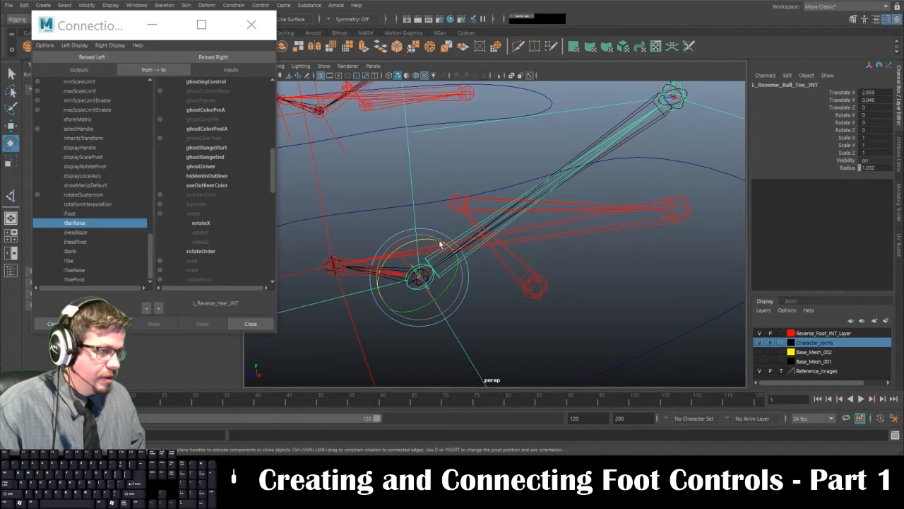
pyautogui.click(224, 56)
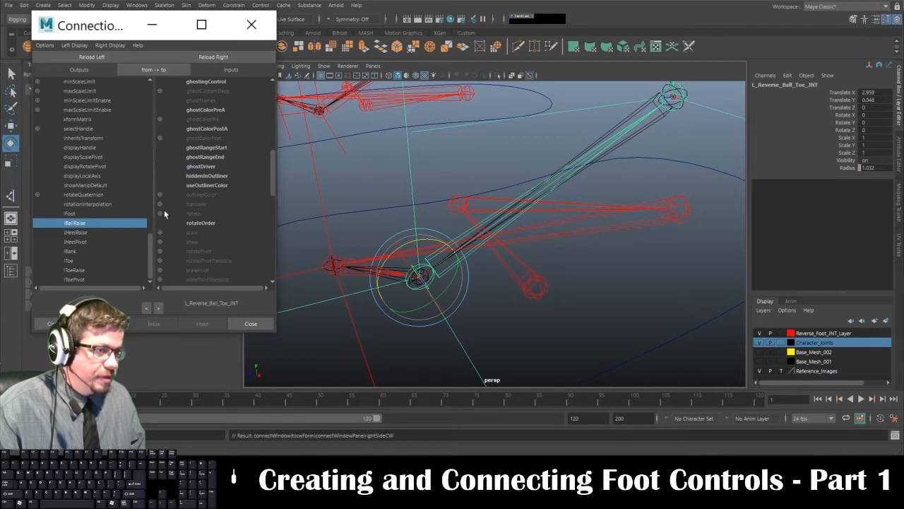
pyautogui.click(160, 214)
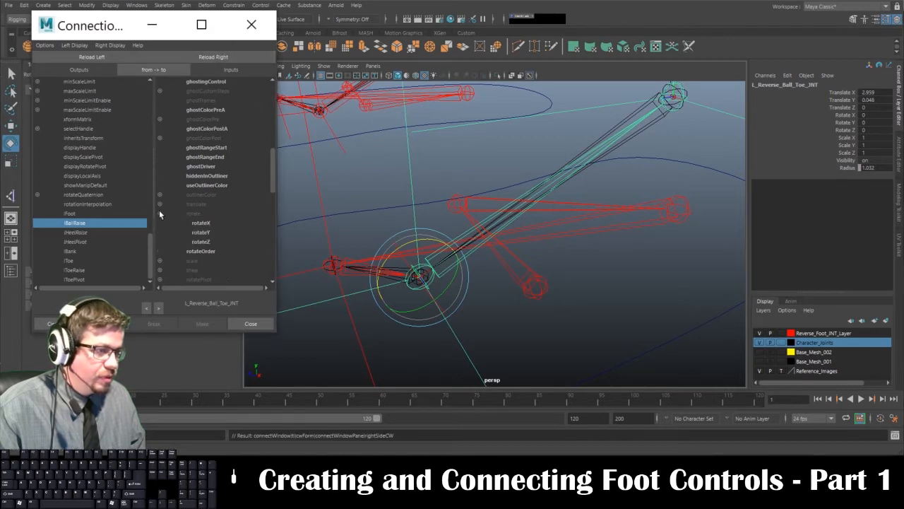
pyautogui.click(207, 244)
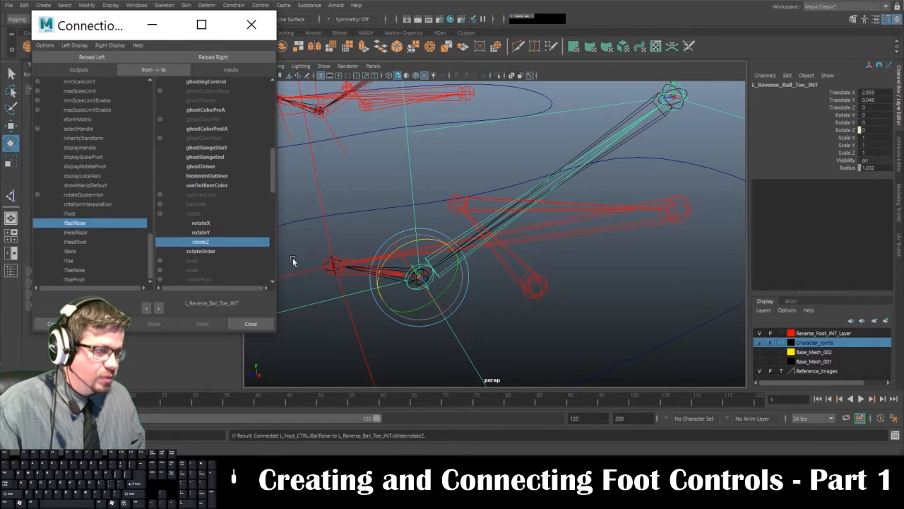
# Test the L Ball Raise attribute of L_Foot_CTRL on the foot, viewing it from several angles.
pyautogui.scroll(-3, 569, 252)
pyautogui.moveTo(631, 286); pyautogui.dragTo(653, 317)
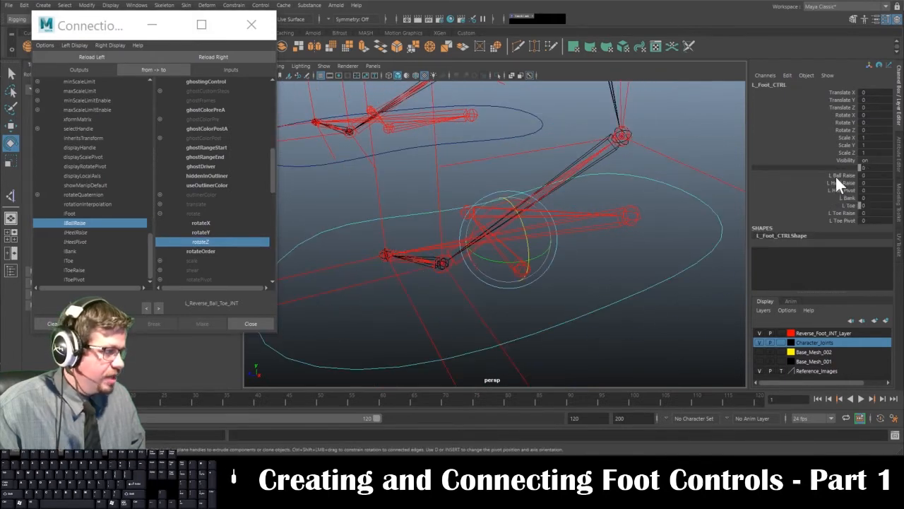
pyautogui.click(835, 175)
pyautogui.moveTo(608, 198); pyautogui.dragTo(579, 212, button='middle')
pyautogui.keyDown('alt'); pyautogui.moveTo(579, 212); pyautogui.dragTo(510, 218); pyautogui.keyUp('alt')
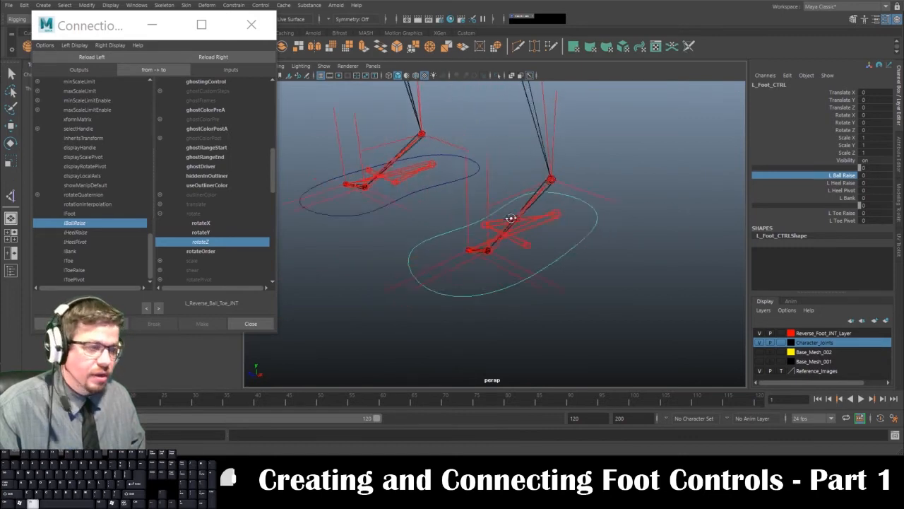
pyautogui.moveTo(510, 218); pyautogui.dragTo(615, 210, button='middle')
pyautogui.keyDown('alt'); pyautogui.moveTo(615, 209); pyautogui.dragTo(528, 226); pyautogui.keyUp('alt')
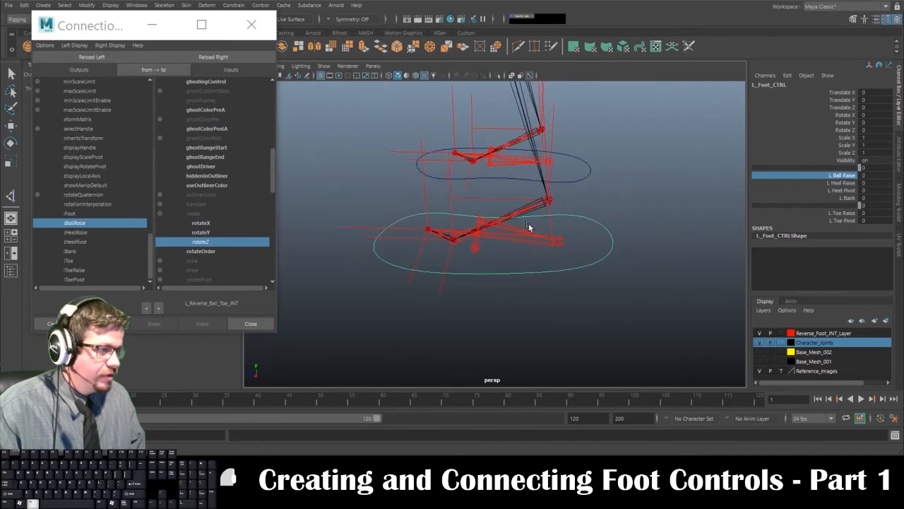
pyautogui.moveTo(529, 226); pyautogui.dragTo(510, 240, button='middle')
pyautogui.keyDown('alt'); pyautogui.moveTo(511, 240); pyautogui.dragTo(532, 273); pyautogui.keyUp('alt')
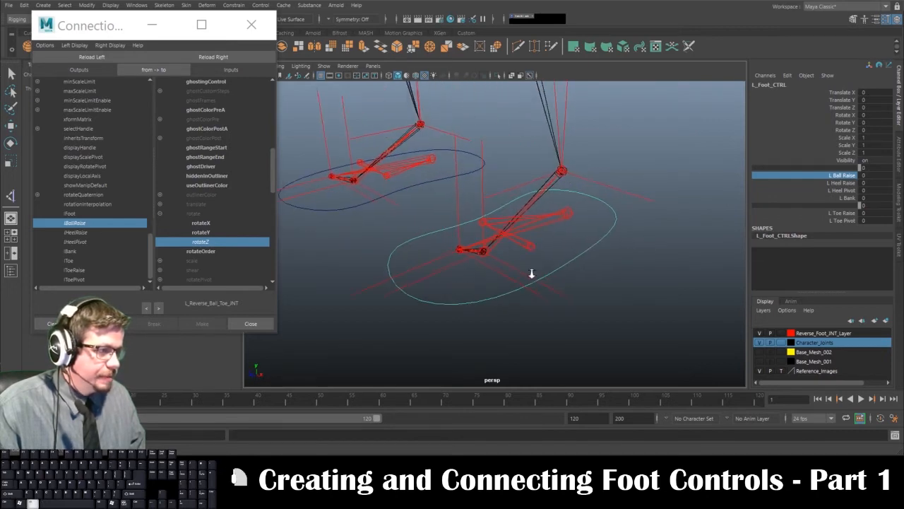
# Connect lToeRaise of L_Foot_CTRL to rotateZ of L_Reverse_Toe_JNT.
pyautogui.click(76, 252)
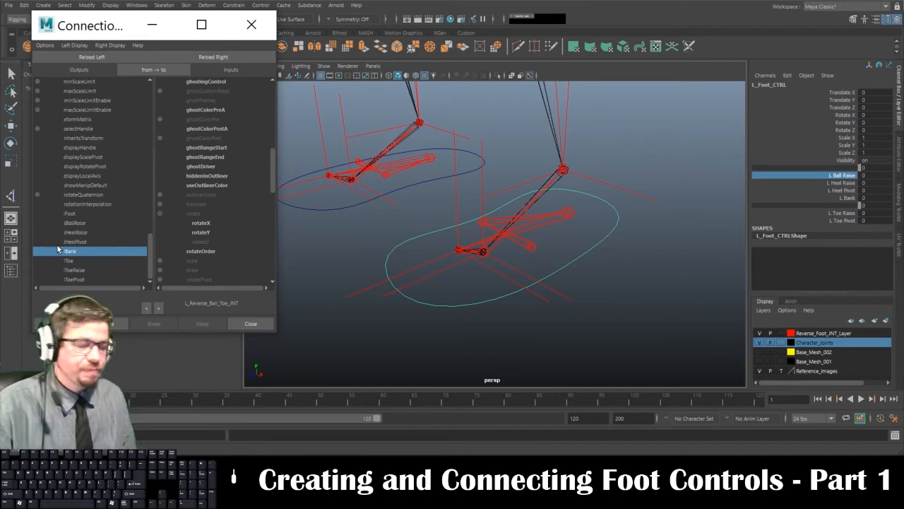
pyautogui.click(101, 272)
pyautogui.scroll(5, 414, 265)
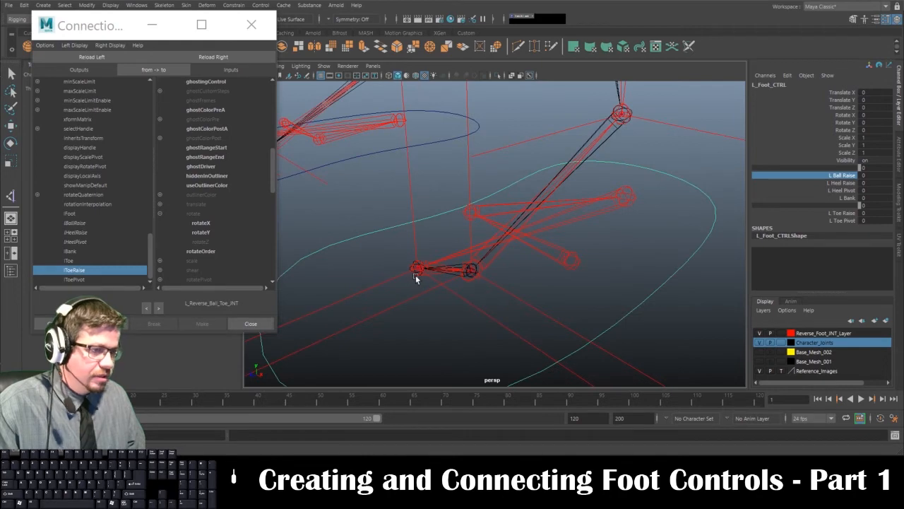
pyautogui.click(417, 273)
pyautogui.press('e')
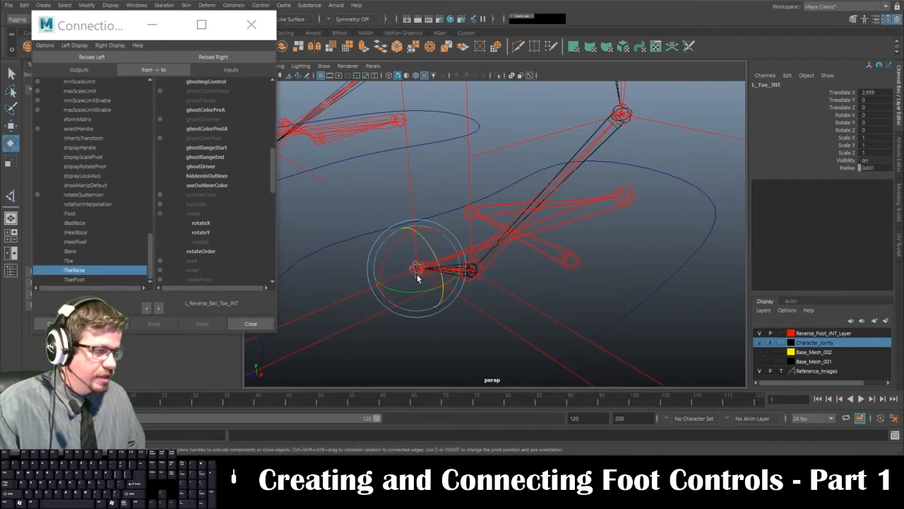
pyautogui.click(433, 176)
pyautogui.keyDown('alt'); pyautogui.moveTo(443, 275); pyautogui.dragTo(495, 229, button='middle'); pyautogui.keyUp('alt')
pyautogui.scroll(5, 495, 229)
pyautogui.click(414, 230)
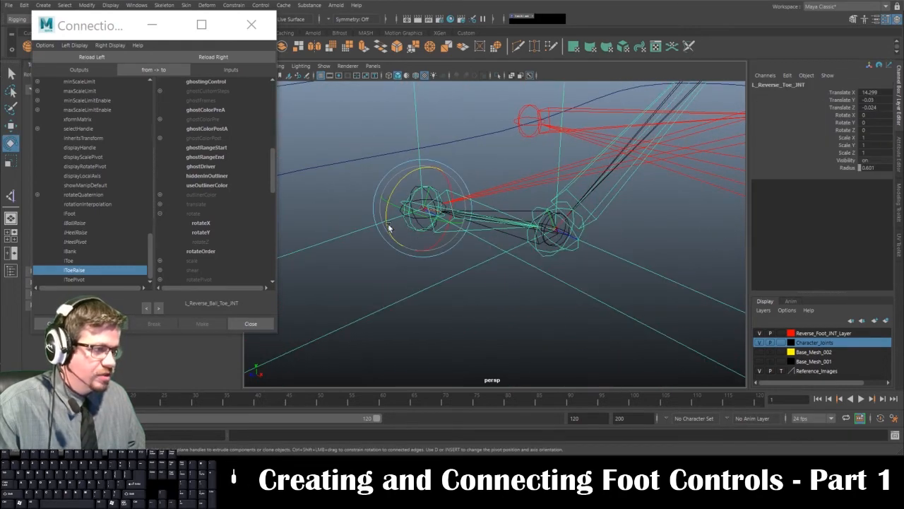
pyautogui.click(227, 57)
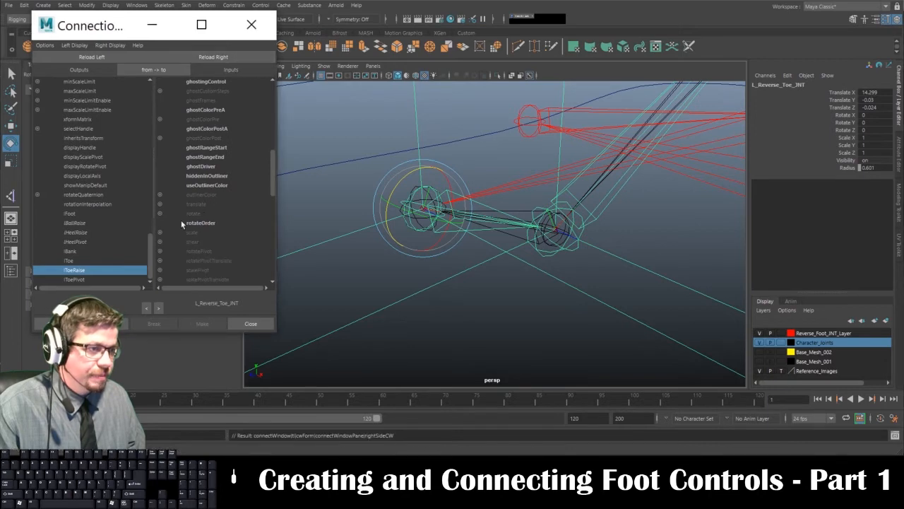
pyautogui.click(159, 211)
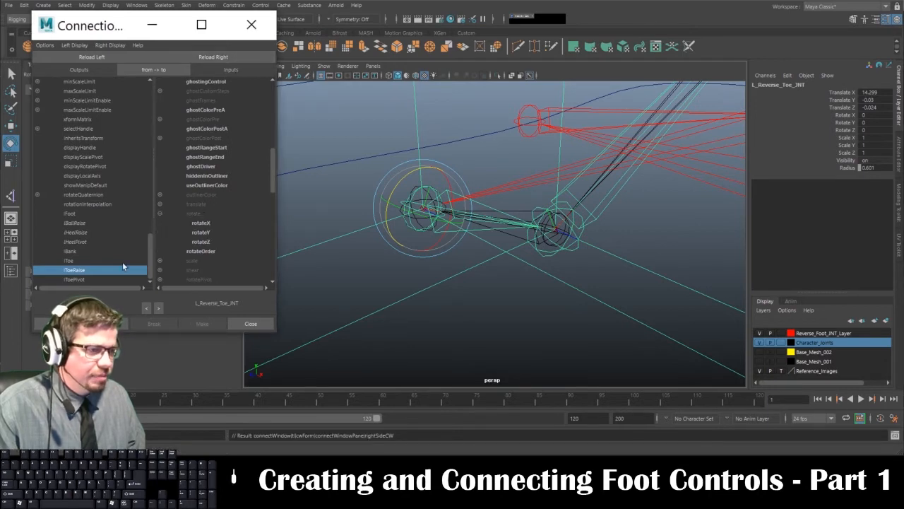
pyautogui.click(198, 243)
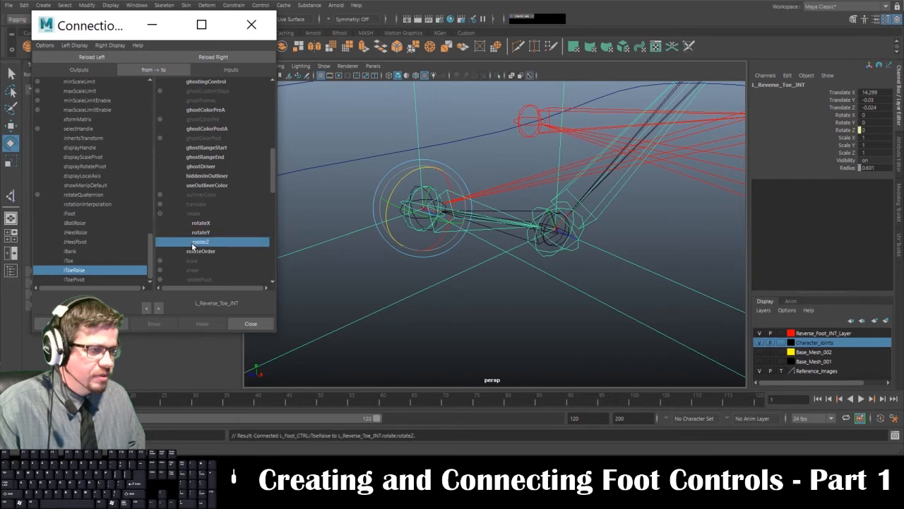
# Connect lToePivot of L_Foot_CTRL to rotateY of L_Reverse_Toe_JNT.
pyautogui.click(74, 279)
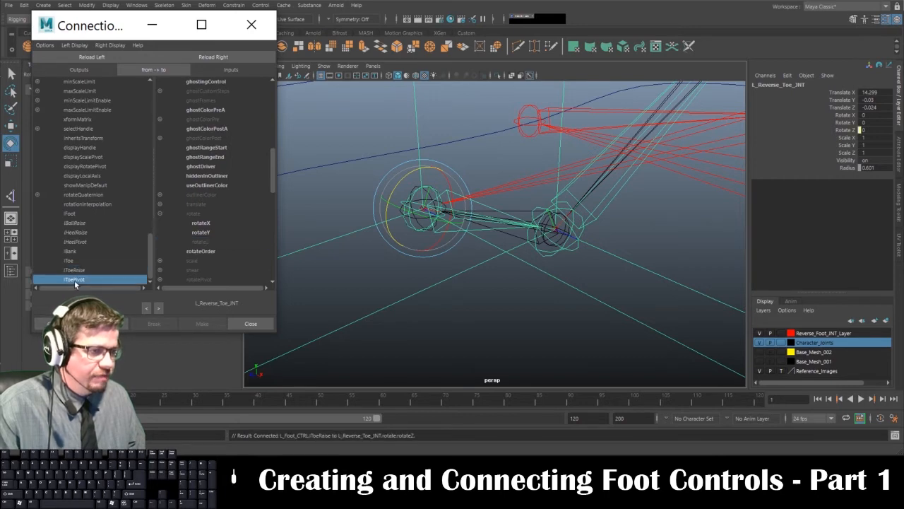
pyautogui.click(203, 233)
# Test the L Toe Raise and L Toe Pivot attributes of L_Foot_CTRL on the foot and undo the test changes.
pyautogui.keyDown('alt'); pyautogui.moveTo(395, 240); pyautogui.dragTo(577, 228); pyautogui.keyUp('alt')
pyautogui.click(616, 244)
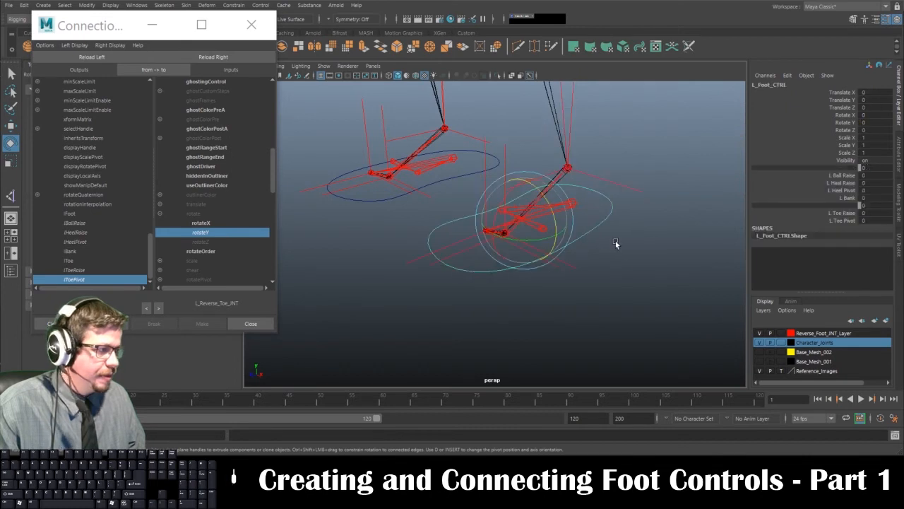
pyautogui.click(841, 213)
pyautogui.moveTo(551, 240); pyautogui.dragTo(279, 253, button='middle')
pyautogui.hotkey('ctrl', 'z')
pyautogui.click(849, 221)
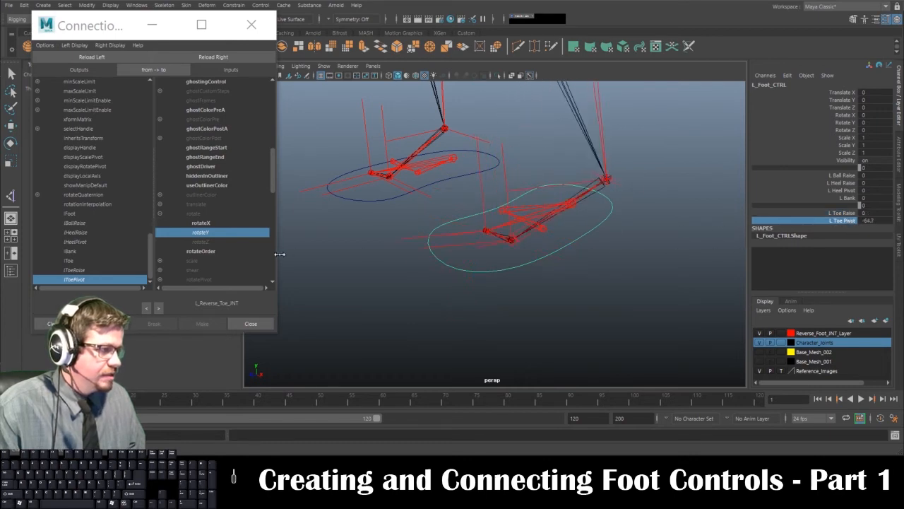
pyautogui.hotkey('ctrl', 'z')
# Load R_Foot_CTRL as the source object in the Connection Editor.
pyautogui.keyDown('alt'); pyautogui.moveTo(671, 258); pyautogui.dragTo(526, 272); pyautogui.keyUp('alt')
pyautogui.keyDown('alt'); pyautogui.moveTo(526, 272); pyautogui.dragTo(551, 218, button='middle'); pyautogui.keyUp('alt')
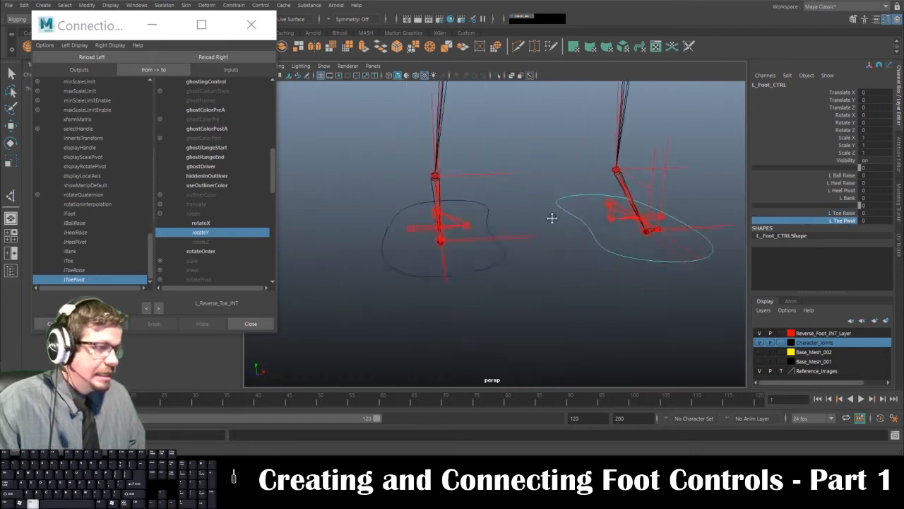
pyautogui.keyDown('alt'); pyautogui.moveTo(551, 218); pyautogui.dragTo(587, 241, button='right'); pyautogui.keyUp('alt')
pyautogui.moveTo(485, 267); pyautogui.dragTo(493, 297)
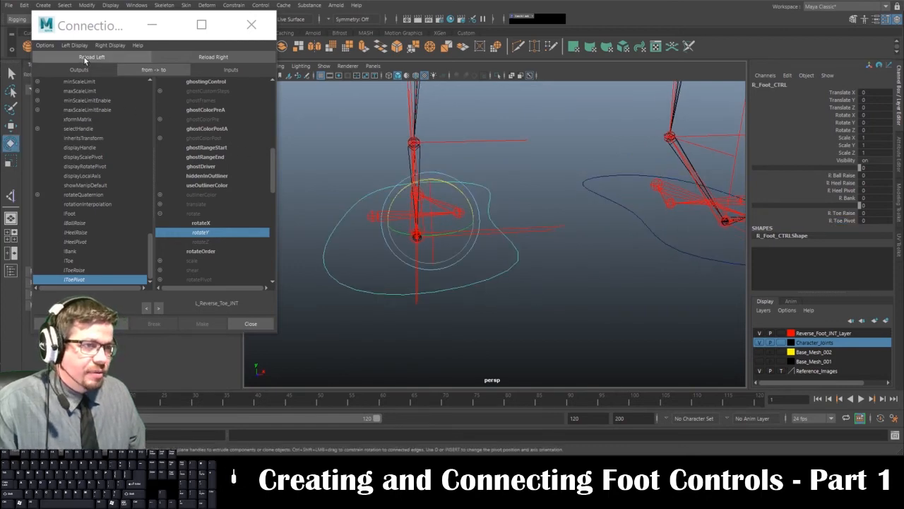
pyautogui.click(84, 59)
pyautogui.keyDown('alt'); pyautogui.moveTo(475, 268); pyautogui.dragTo(462, 221); pyautogui.keyUp('alt')
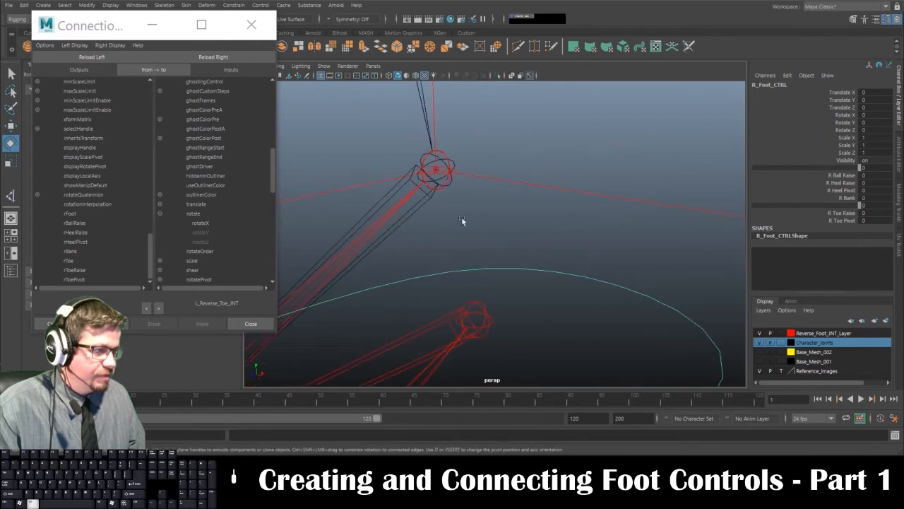
pyautogui.keyDown('alt'); pyautogui.moveTo(487, 263); pyautogui.dragTo(478, 207); pyautogui.keyUp('alt')
pyautogui.click(475, 224)
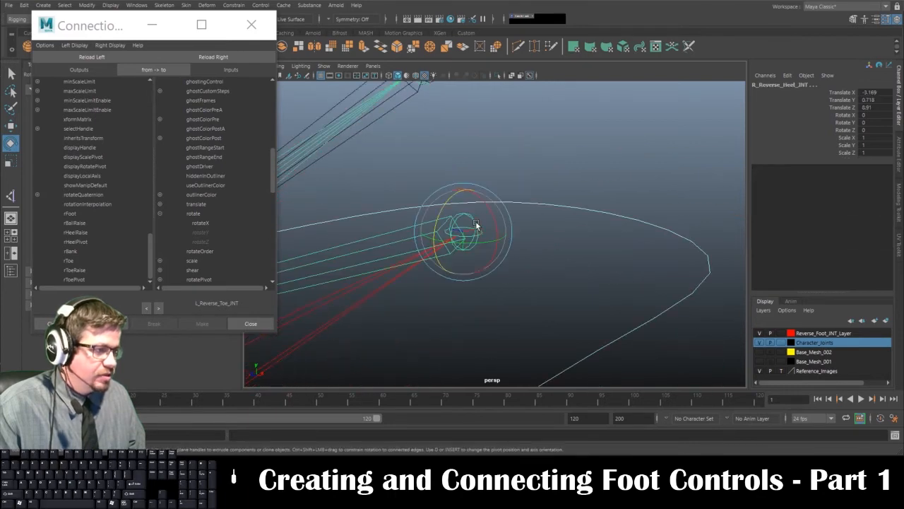
pyautogui.moveTo(509, 244); pyautogui.dragTo(662, 345)
pyautogui.click(471, 234)
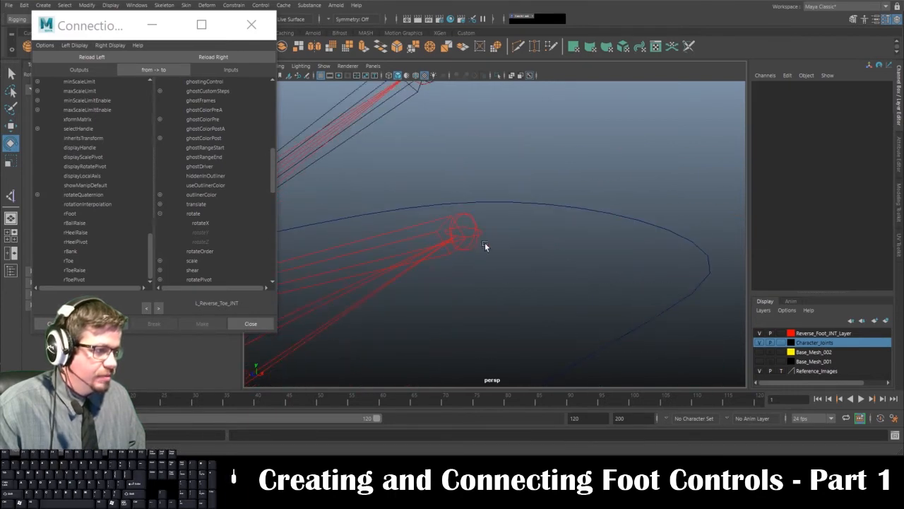
pyautogui.moveTo(486, 243); pyautogui.dragTo(678, 350)
pyautogui.click(101, 58)
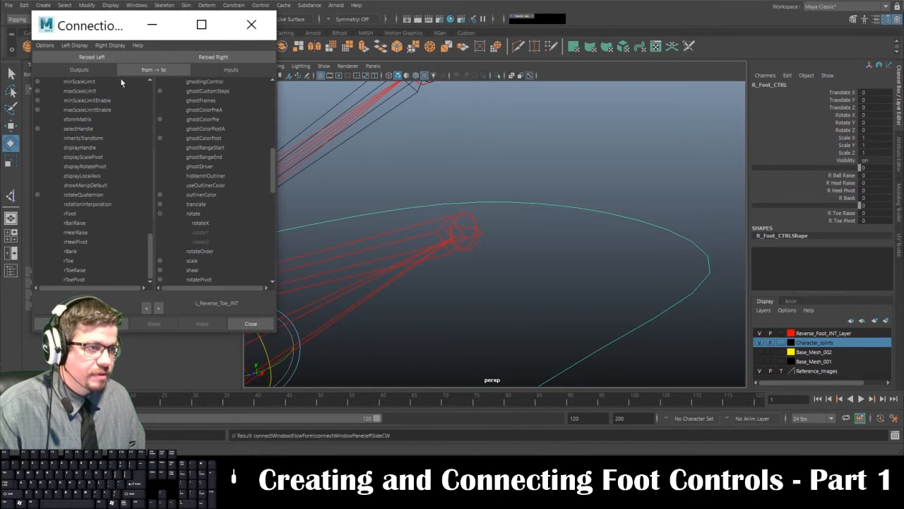
# Connect rHeelRaise of R_Foot_CTRL to rotateZ and rHeelPivot to rotateY of R_Reverse_Heel_JNT.
pyautogui.click(472, 246)
pyautogui.click(214, 57)
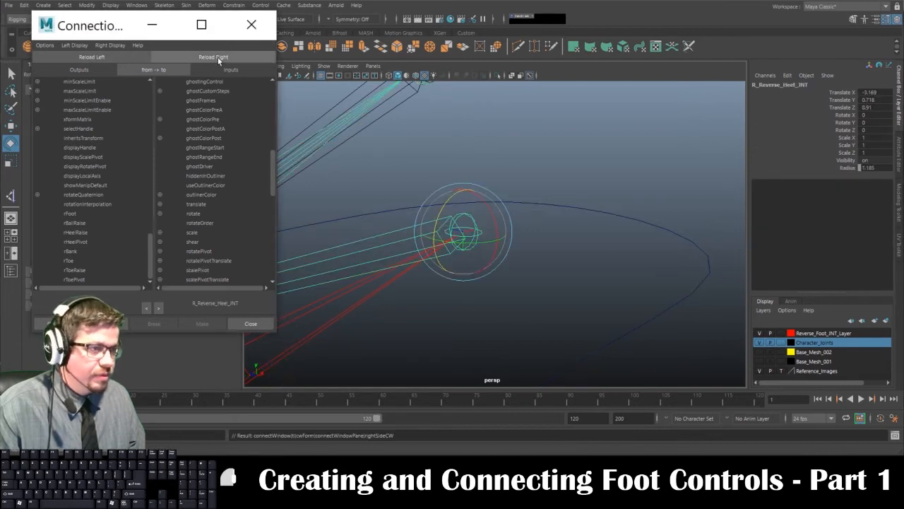
pyautogui.click(76, 233)
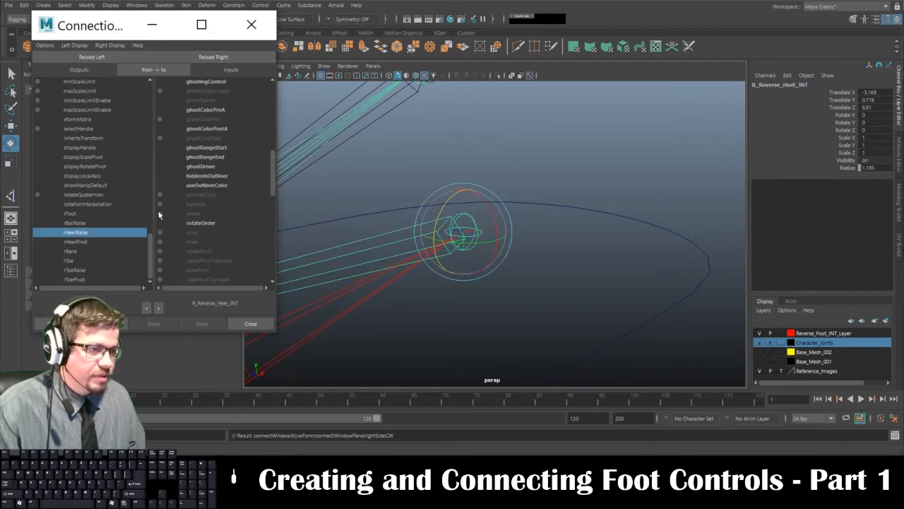
pyautogui.click(159, 212)
pyautogui.click(201, 242)
pyautogui.click(88, 242)
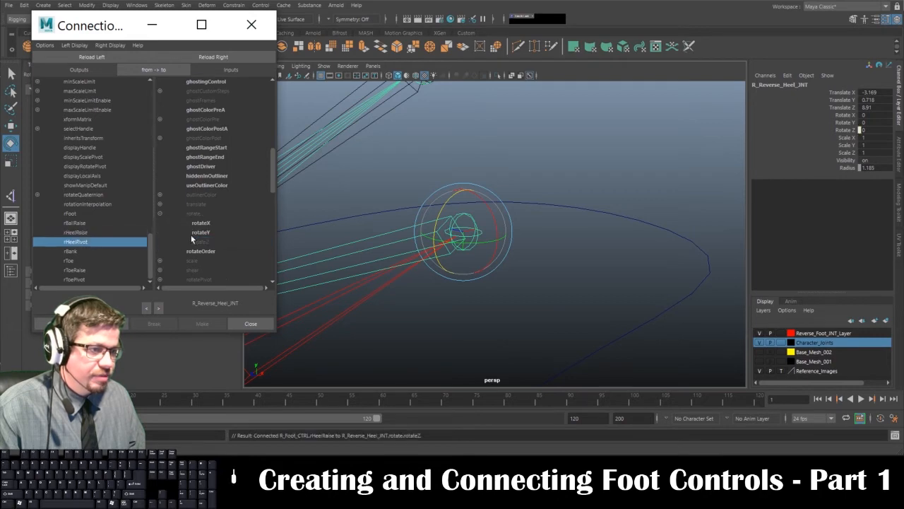
pyautogui.click(201, 232)
# Connect rBallRaise of R_Foot_CTRL to rotateZ of R_Reverse_Ball_Toe_JNT.
pyautogui.keyDown('alt'); pyautogui.moveTo(462, 278); pyautogui.dragTo(578, 257); pyautogui.keyUp('alt')
pyautogui.click(455, 258)
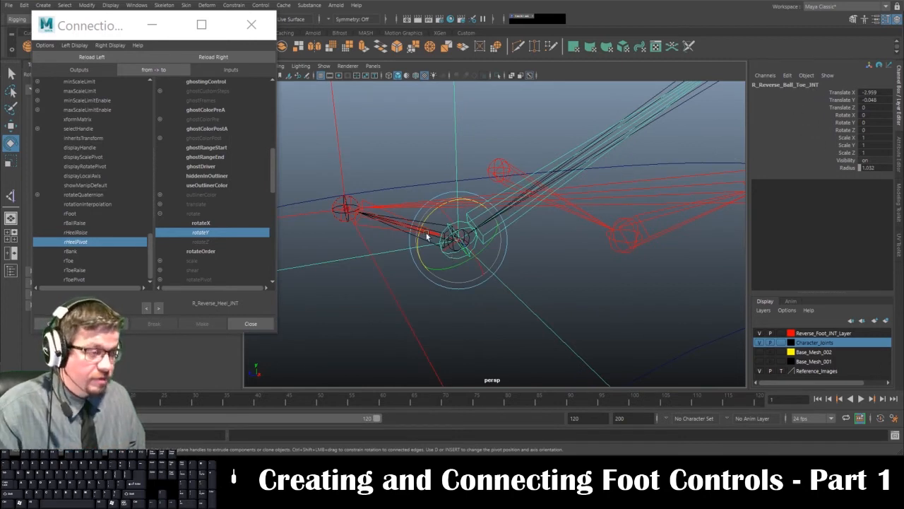
pyautogui.click(88, 222)
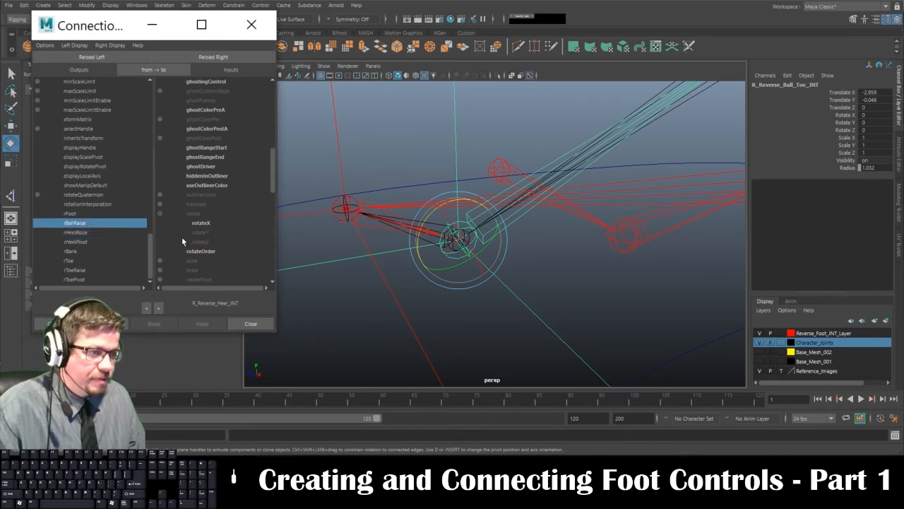
pyautogui.click(213, 56)
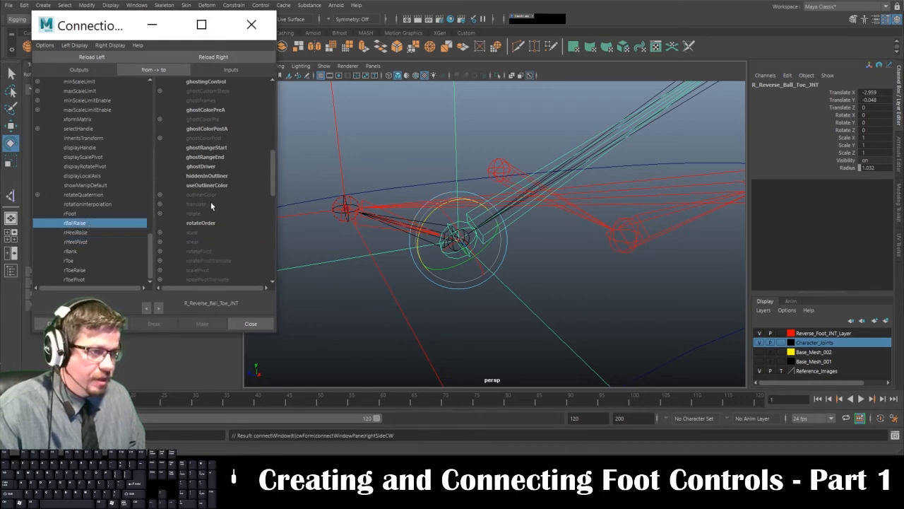
pyautogui.click(160, 213)
pyautogui.click(212, 243)
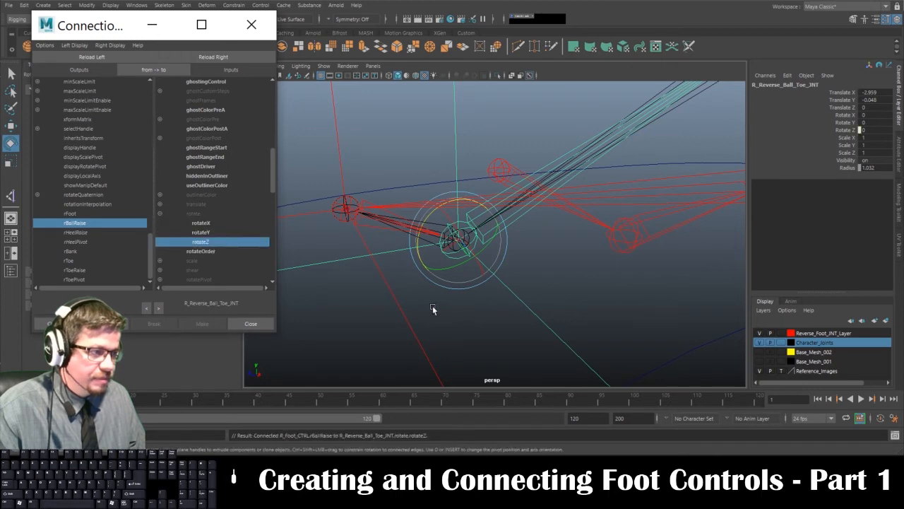
# Find and select R_Reverse_Toe_JNT in the right foot and load it as the target object in the Connection Editor.
pyautogui.keyDown('alt'); pyautogui.moveTo(433, 309); pyautogui.dragTo(336, 221); pyautogui.keyUp('alt')
pyautogui.click(334, 197)
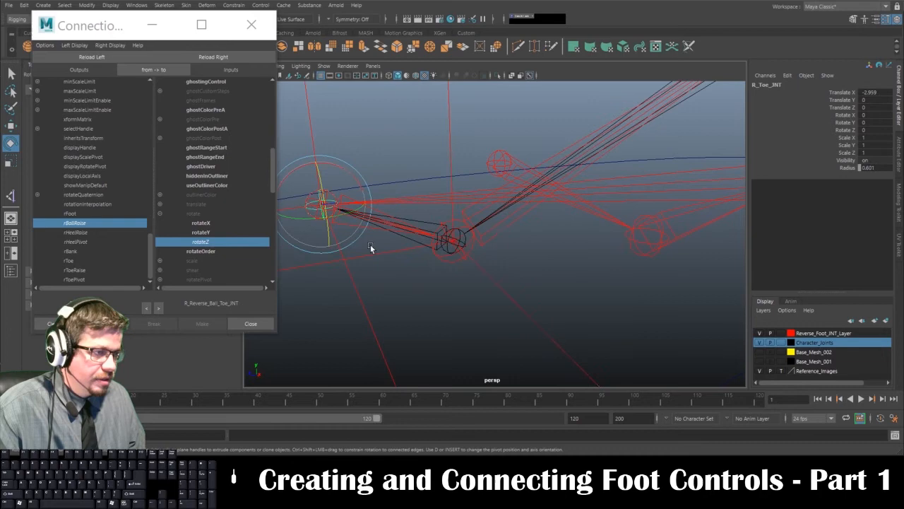
pyautogui.click(417, 286)
pyautogui.click(316, 218)
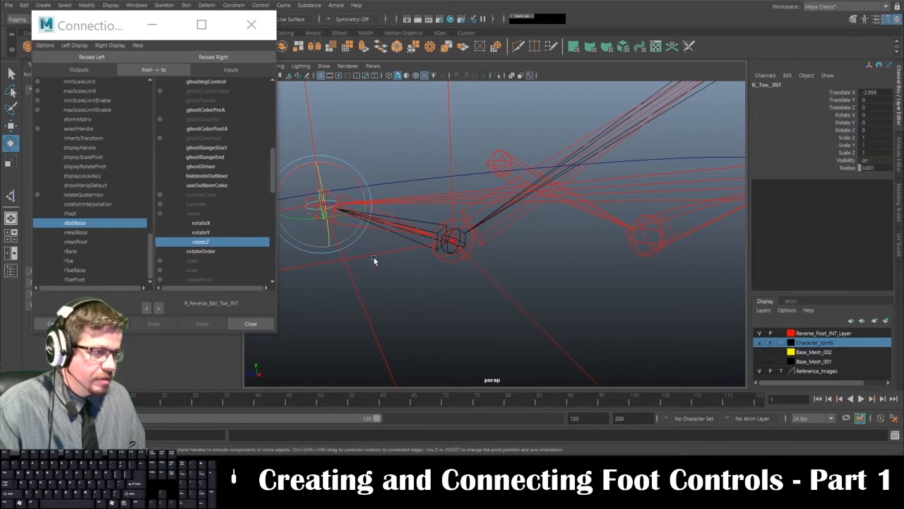
pyautogui.keyDown('alt'); pyautogui.moveTo(374, 258); pyautogui.dragTo(433, 270); pyautogui.keyUp('alt')
pyautogui.keyDown('alt'); pyautogui.moveTo(432, 270); pyautogui.dragTo(494, 283, button='right'); pyautogui.keyUp('alt')
pyautogui.click(349, 297)
pyautogui.click(339, 196)
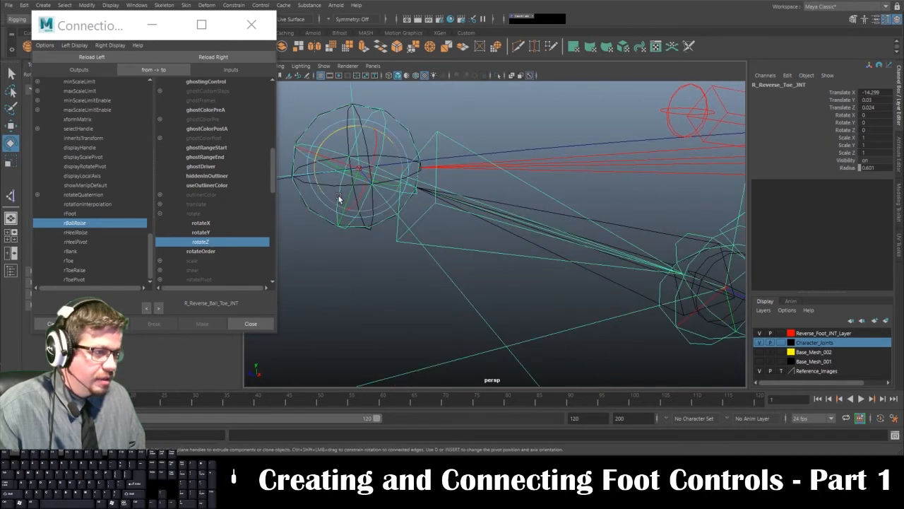
pyautogui.keyDown('alt'); pyautogui.moveTo(339, 196); pyautogui.dragTo(381, 268); pyautogui.keyUp('alt')
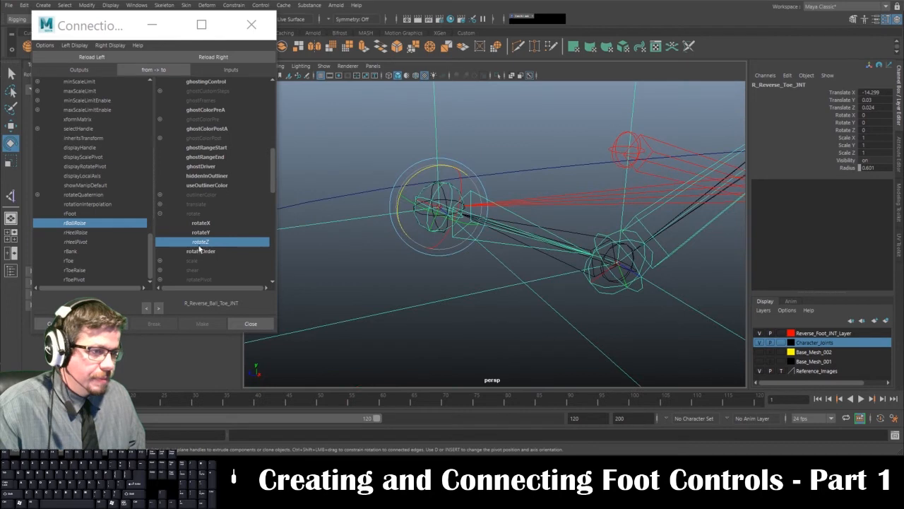
pyautogui.click(208, 58)
# Connect rToeRaise to rotateZ and rToePivot to rotateY of R_Reverse_Toe_JNT, and close the Connection Editor.
pyautogui.click(99, 269)
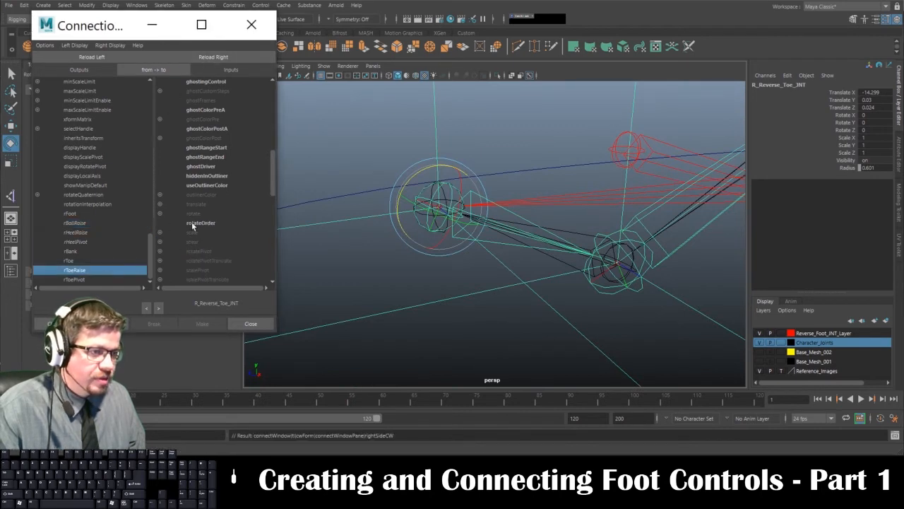
pyautogui.click(160, 213)
pyautogui.click(199, 242)
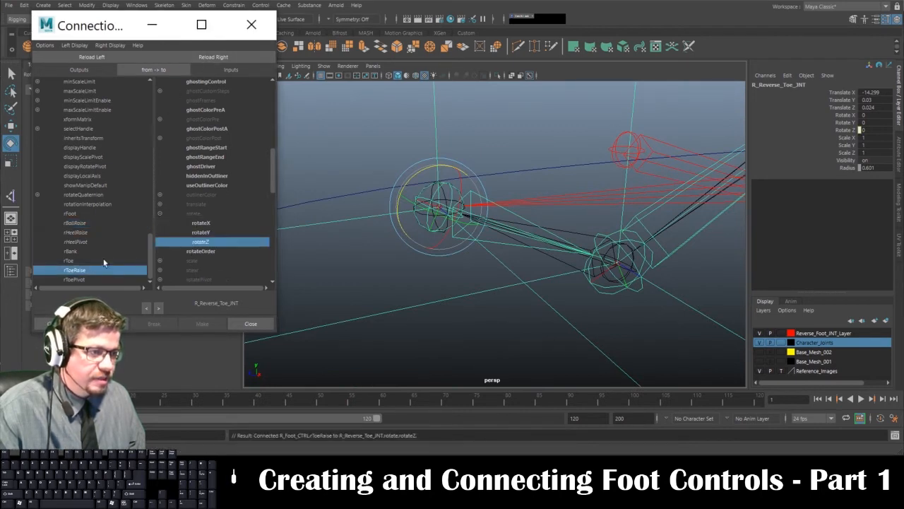
pyautogui.click(74, 279)
pyautogui.click(208, 232)
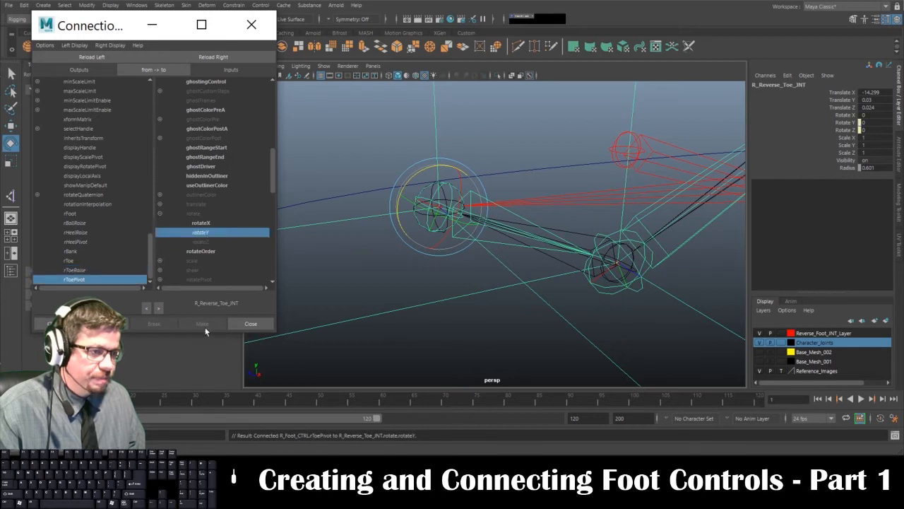
pyautogui.click(250, 324)
# Select R_Foot_CTRL and test its R Ball Raise attribute on the right foot.
pyautogui.keyDown('alt'); pyautogui.moveTo(297, 311); pyautogui.dragTo(545, 192); pyautogui.keyUp('alt')
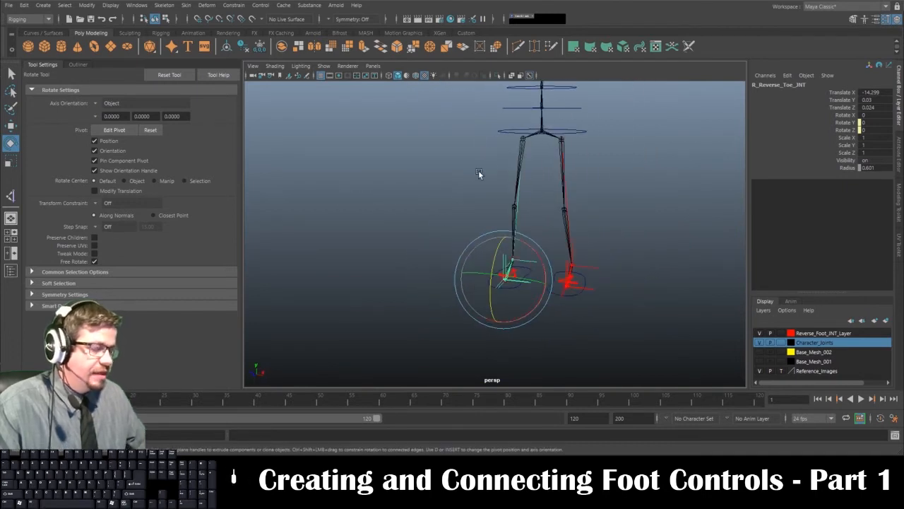
pyautogui.keyDown('alt'); pyautogui.moveTo(547, 262); pyautogui.dragTo(503, 161); pyautogui.keyUp('alt')
pyautogui.scroll(4, 502, 163)
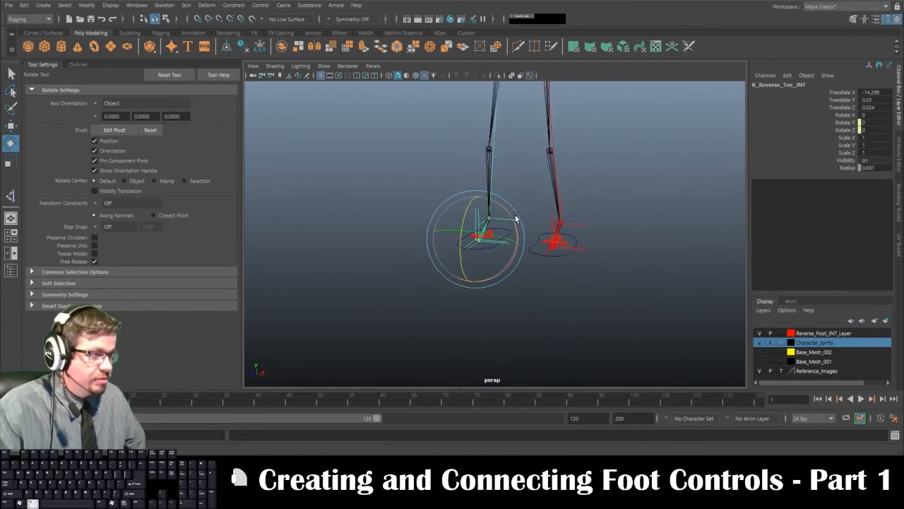
pyautogui.click(544, 184)
pyautogui.scroll(3, 519, 243)
pyautogui.click(481, 267)
pyautogui.keyDown('alt'); pyautogui.moveTo(481, 271); pyautogui.dragTo(719, 221); pyautogui.keyUp('alt')
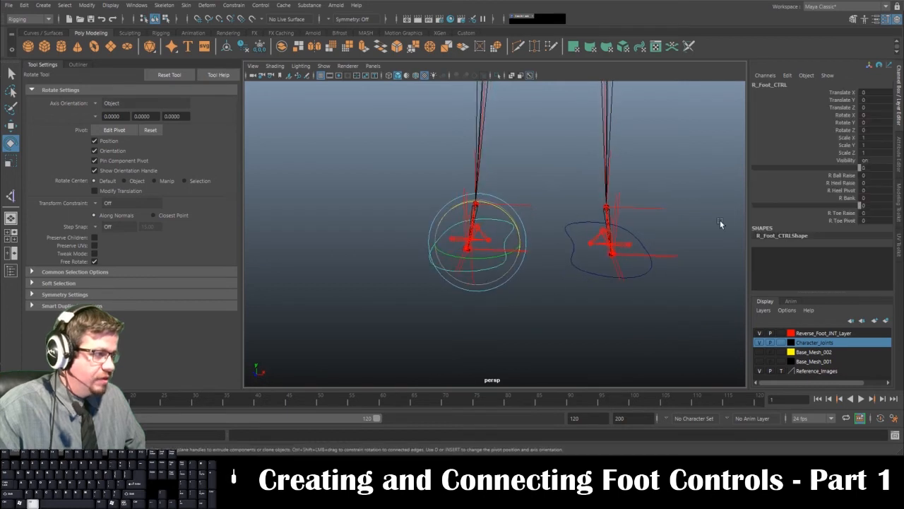
pyautogui.click(836, 175)
pyautogui.keyDown('alt'); pyautogui.moveTo(419, 259); pyautogui.dragTo(606, 259); pyautogui.keyUp('alt')
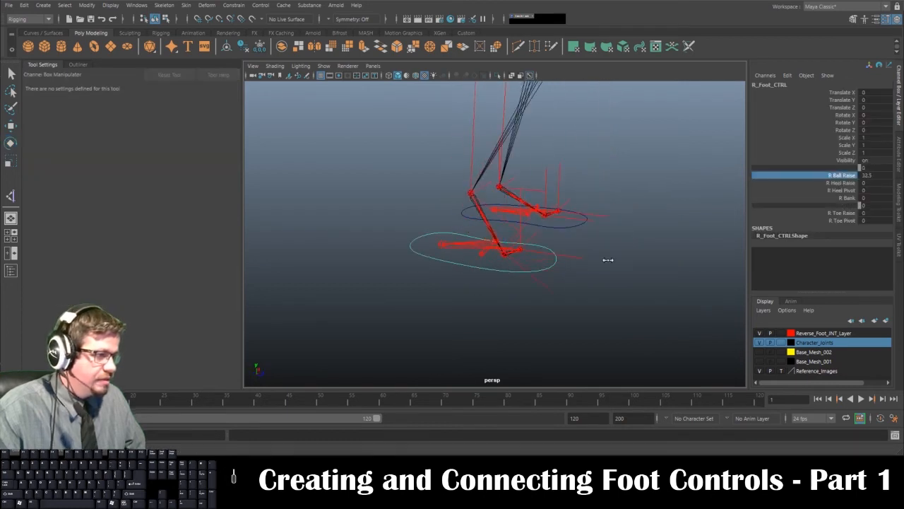
# Test the R Heel Raise and R Heel Pivot attributes of R_Foot_CTRL and undo each test change.
pyautogui.click(842, 183)
pyautogui.moveTo(537, 248); pyautogui.dragTo(718, 240, button='middle')
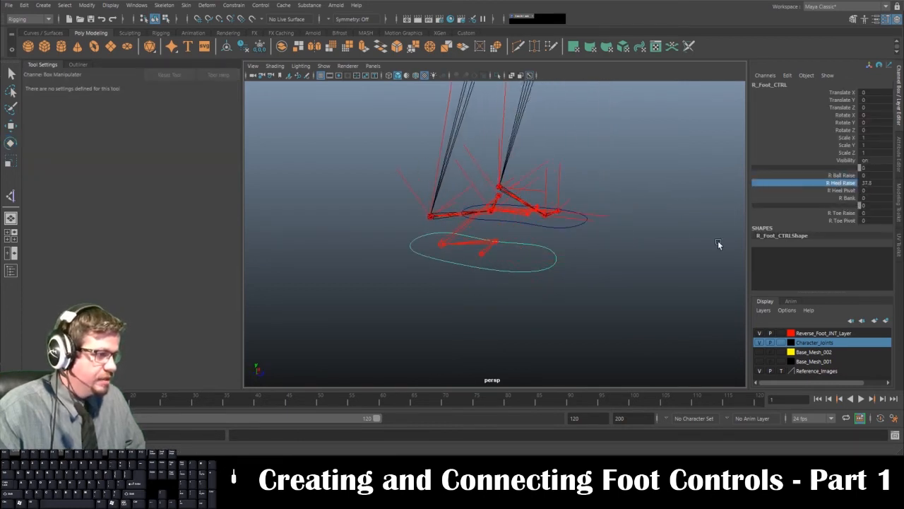
pyautogui.hotkey('ctrl', 'z')
pyautogui.click(837, 190)
pyautogui.moveTo(539, 211); pyautogui.dragTo(868, 219, button='middle')
pyautogui.hotkey('ctrl', 'z')
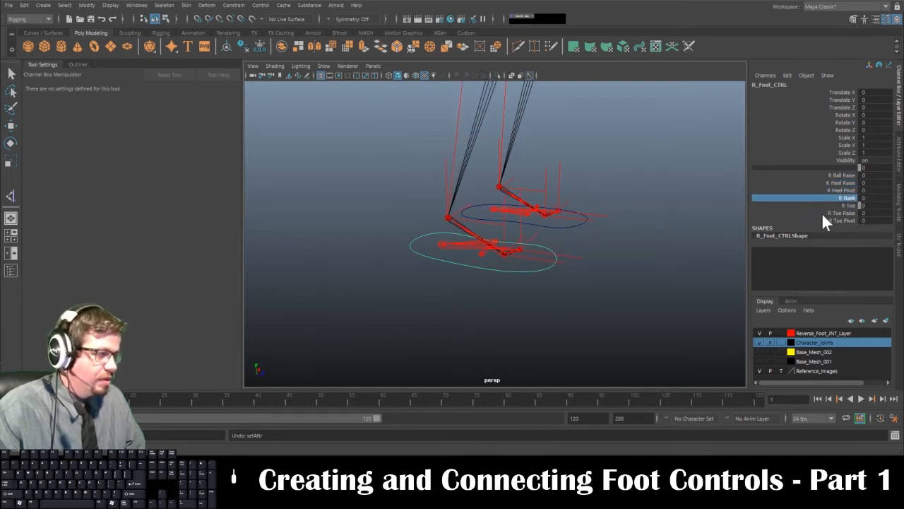
# Test the R Toe Raise and R Toe Pivot attributes of R_Foot_CTRL and undo each test change.
pyautogui.click(824, 212)
pyautogui.moveTo(457, 233); pyautogui.dragTo(700, 237, button='middle')
pyautogui.hotkey('ctrl', 'z')
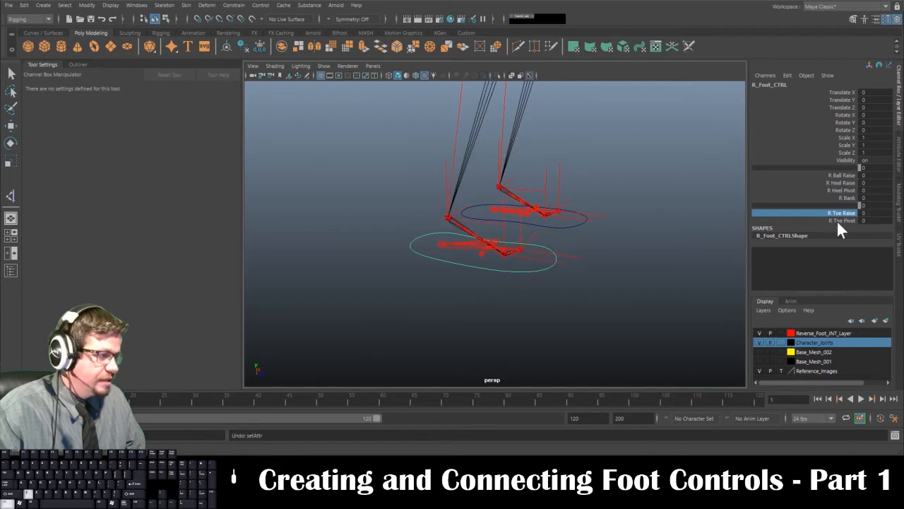
pyautogui.click(836, 220)
pyautogui.moveTo(534, 247); pyautogui.dragTo(433, 237, button='middle')
pyautogui.hotkey('ctrl', 'z')
# Select L_Foot_CTRL, test its L Ball Raise attribute on the left foot and undo the test change.
pyautogui.keyDown('alt'); pyautogui.moveTo(616, 248); pyautogui.dragTo(425, 252); pyautogui.keyUp('alt')
pyautogui.keyDown('alt'); pyautogui.moveTo(525, 294); pyautogui.dragTo(414, 244, button='right'); pyautogui.keyUp('alt')
pyautogui.keyDown('alt'); pyautogui.moveTo(414, 247); pyautogui.dragTo(500, 296); pyautogui.keyUp('alt')
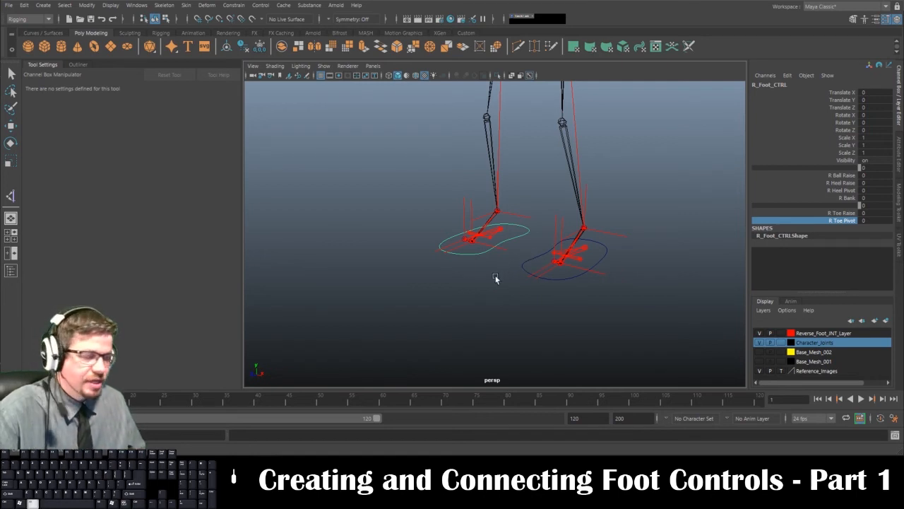
pyautogui.scroll(-5, 495, 279)
pyautogui.click(551, 287)
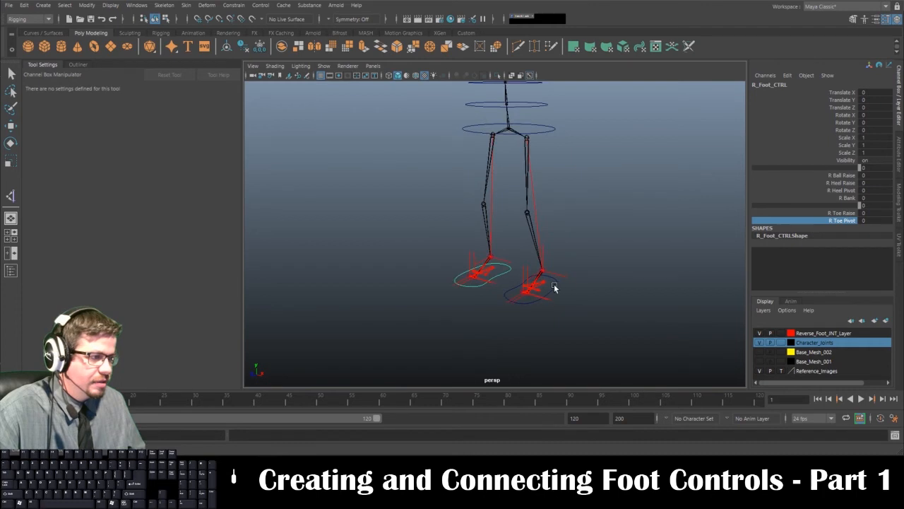
pyautogui.press('e')
pyautogui.click(842, 176)
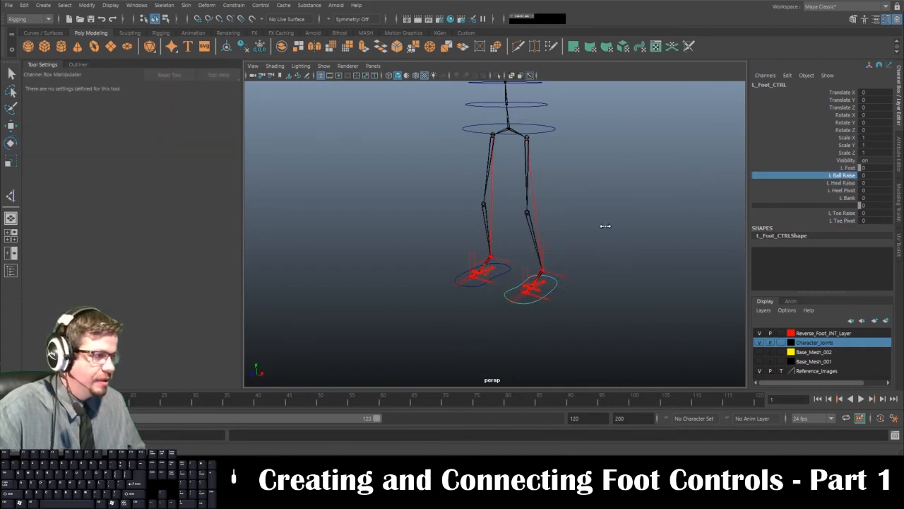
pyautogui.moveTo(621, 224); pyautogui.dragTo(722, 226, button='middle')
pyautogui.hotkey('ctrl', 'z')
# Examine the legs, reverse foot joints and both foot controls from several angles and distances.
pyautogui.keyDown('alt'); pyautogui.moveTo(495, 258); pyautogui.dragTo(430, 258); pyautogui.keyUp('alt')
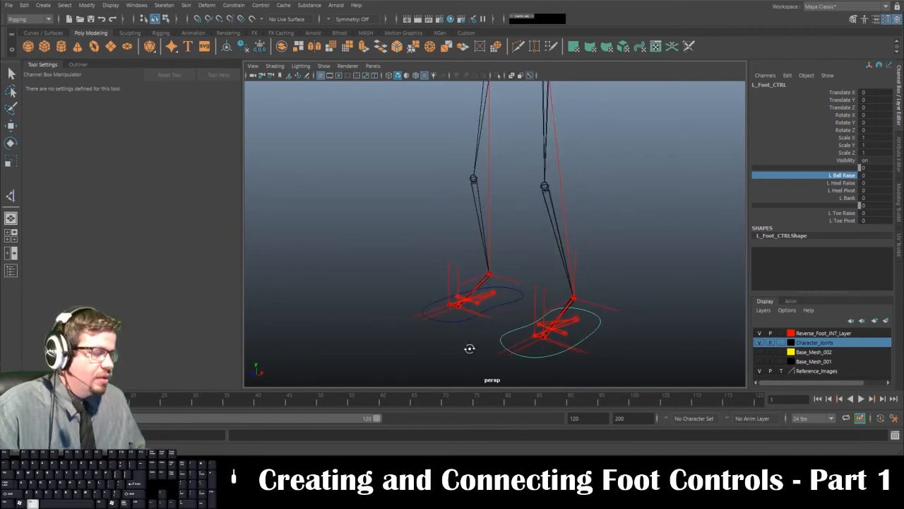
pyautogui.keyDown('alt'); pyautogui.moveTo(469, 347); pyautogui.dragTo(525, 347); pyautogui.keyUp('alt')
pyautogui.keyDown('alt'); pyautogui.moveTo(524, 347); pyautogui.dragTo(424, 329, button='right'); pyautogui.keyUp('alt')
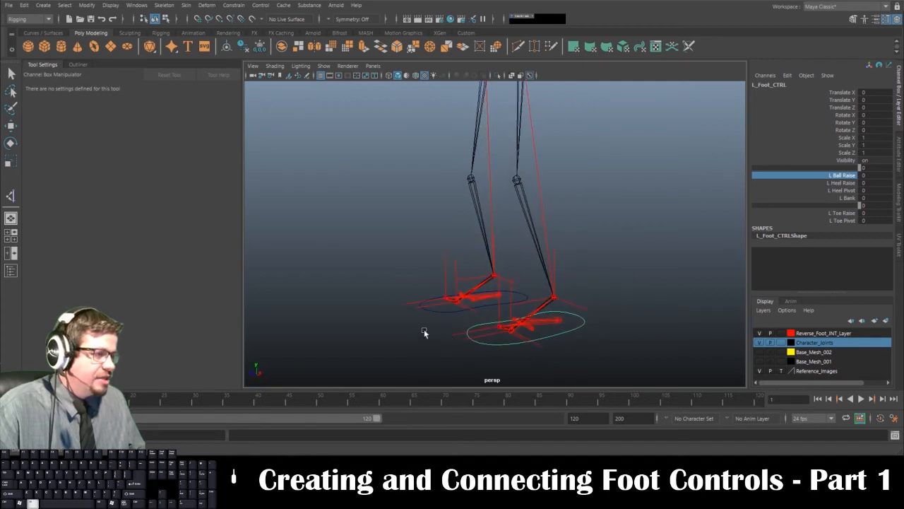
pyautogui.moveTo(424, 330)
pyautogui.keyDown('alt'); pyautogui.mouseDown()
pyautogui.moveTo(487, 339)
pyautogui.moveTo(558, 330)
pyautogui.moveTo(434, 332)
pyautogui.mouseUp(); pyautogui.keyUp('alt')
pyautogui.keyDown('alt'); pyautogui.moveTo(433, 332); pyautogui.dragTo(382, 264, button='right'); pyautogui.keyUp('alt')
pyautogui.keyDown('alt'); pyautogui.moveTo(381, 264); pyautogui.dragTo(452, 293); pyautogui.keyUp('alt')
pyautogui.keyDown('alt'); pyautogui.moveTo(416, 274); pyautogui.dragTo(445, 312, button='right'); pyautogui.keyUp('alt')
pyautogui.keyDown('alt'); pyautogui.moveTo(445, 312); pyautogui.dragTo(390, 292); pyautogui.keyUp('alt')
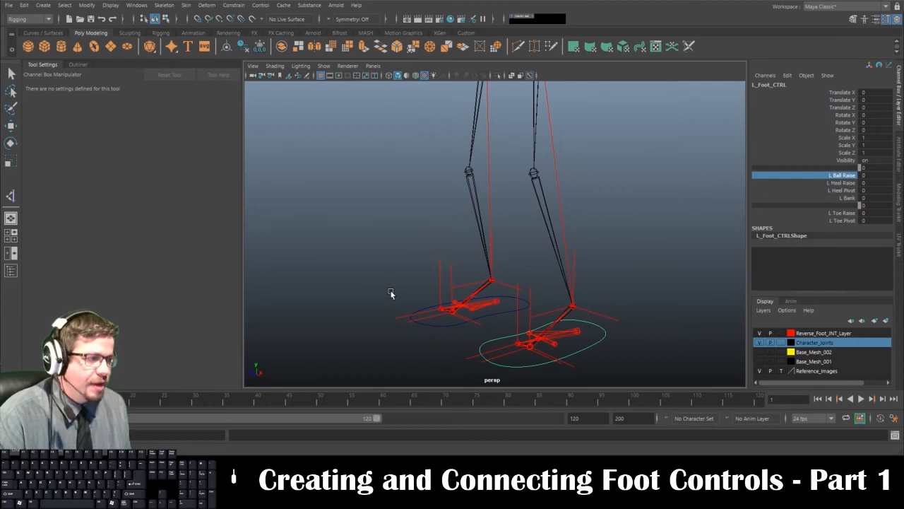
pyautogui.keyDown('alt'); pyautogui.moveTo(571, 205); pyautogui.dragTo(547, 310, button='middle'); pyautogui.keyUp('alt')
pyautogui.keyDown('alt'); pyautogui.moveTo(548, 311); pyautogui.dragTo(472, 246, button='right'); pyautogui.keyUp('alt')
pyautogui.keyDown('alt'); pyautogui.moveTo(472, 245); pyautogui.dragTo(511, 244); pyautogui.keyUp('alt')
pyautogui.keyDown('alt'); pyautogui.moveTo(511, 244); pyautogui.dragTo(474, 211, button='middle'); pyautogui.keyUp('alt')
pyautogui.keyDown('alt'); pyautogui.moveTo(513, 287); pyautogui.dragTo(495, 267, button='right'); pyautogui.keyUp('alt')
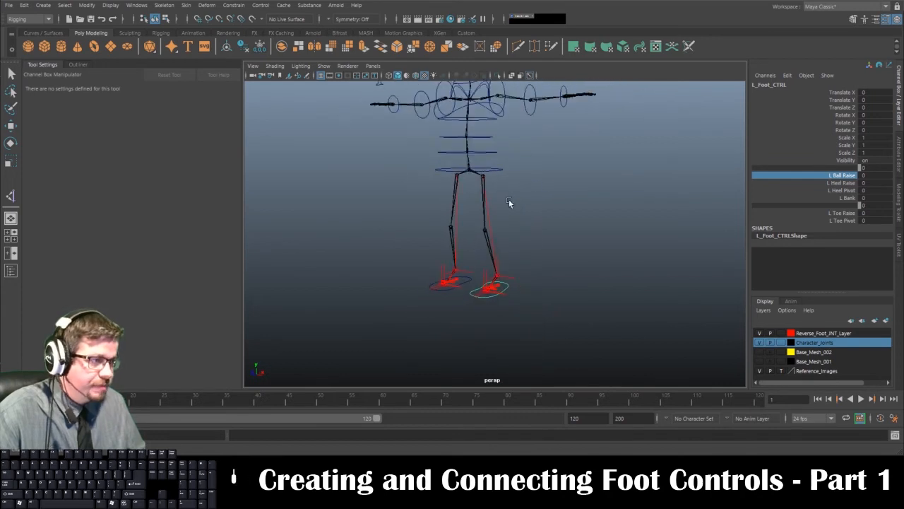
pyautogui.keyDown('alt'); pyautogui.moveTo(509, 202); pyautogui.dragTo(531, 253, button='right'); pyautogui.keyUp('alt')
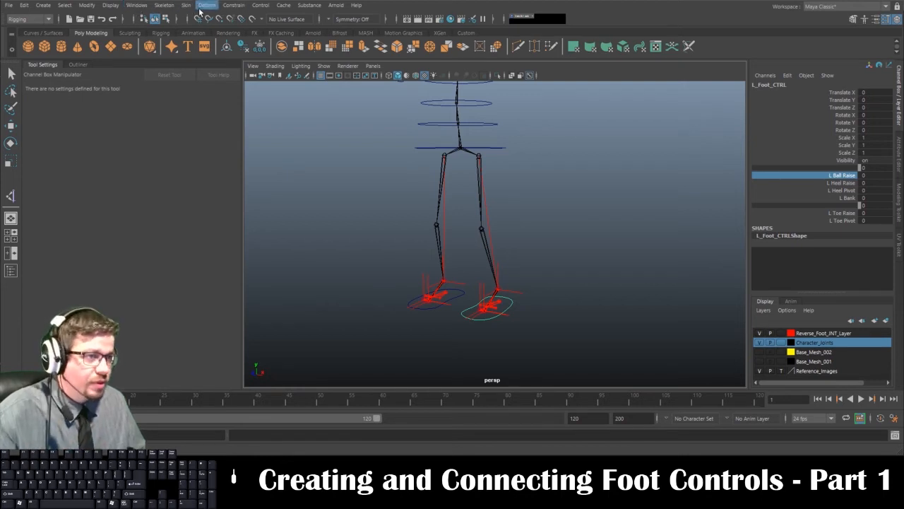
# Review the IK Handle Tool's solver and Sticky settings and leave the tool without creating a handle.
pyautogui.click(161, 6)
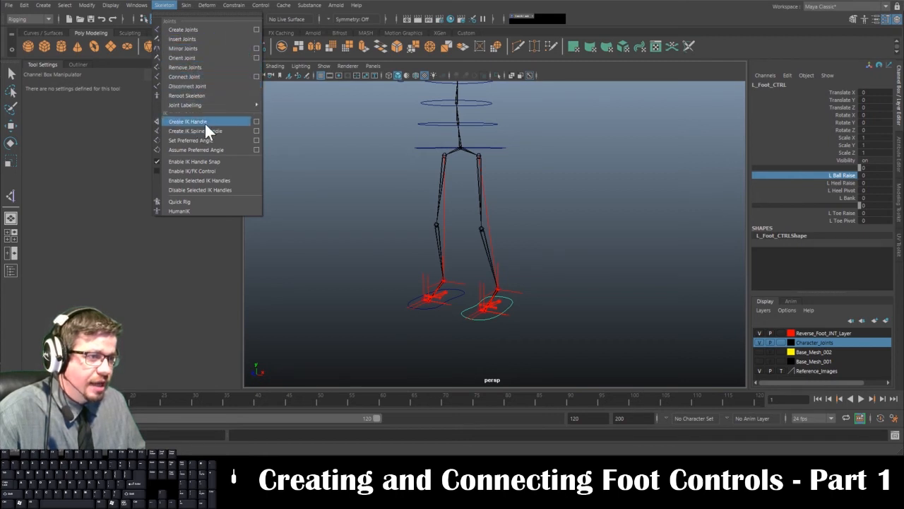
pyautogui.click(249, 122)
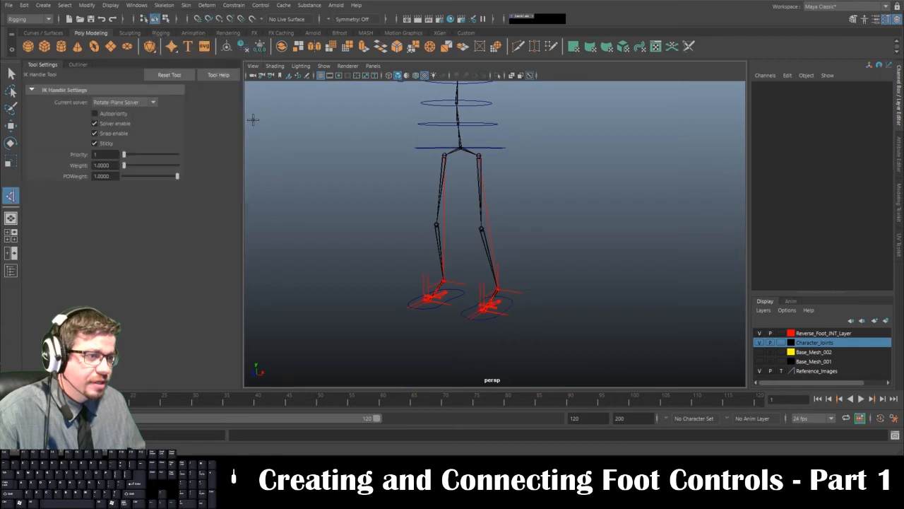
pyautogui.click(102, 145)
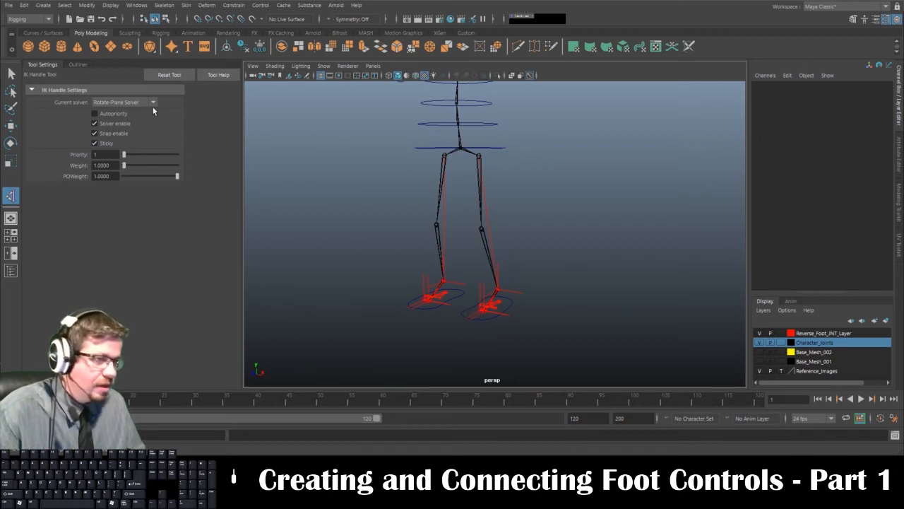
pyautogui.press('q')
# Hide the Character_Joints layer and examine the reverse foot joints of the left foot up close.
pyautogui.scroll(6, 547, 263)
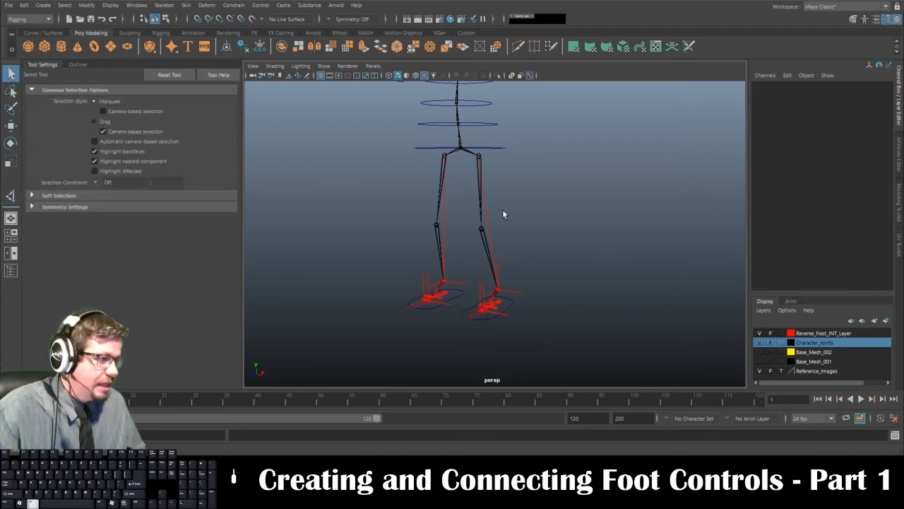
pyautogui.click(514, 275)
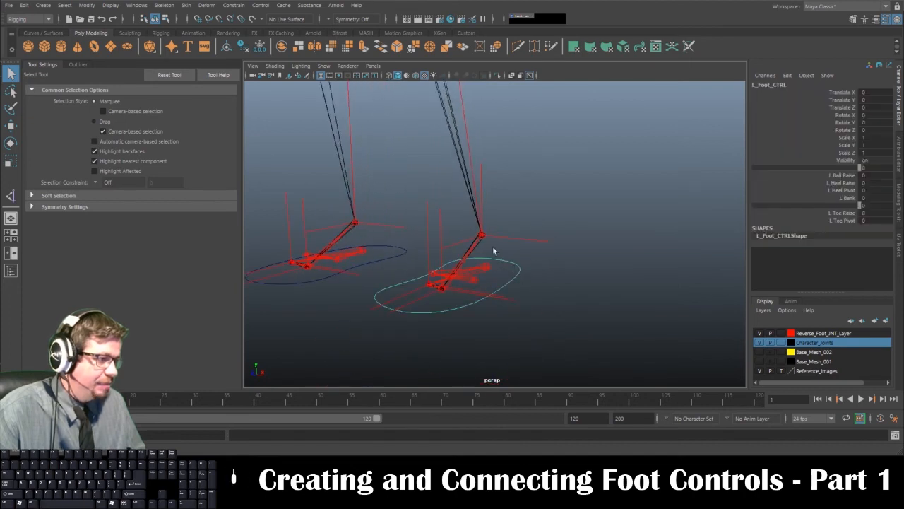
pyautogui.click(759, 342)
pyautogui.click(602, 299)
pyautogui.keyDown('alt'); pyautogui.moveTo(601, 299); pyautogui.dragTo(485, 276); pyautogui.keyUp('alt')
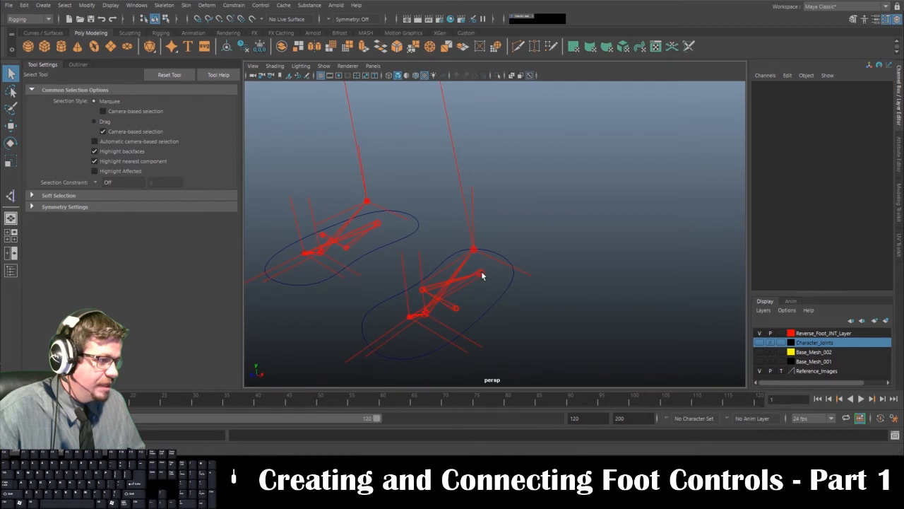
pyautogui.click(482, 275)
pyautogui.click(478, 254)
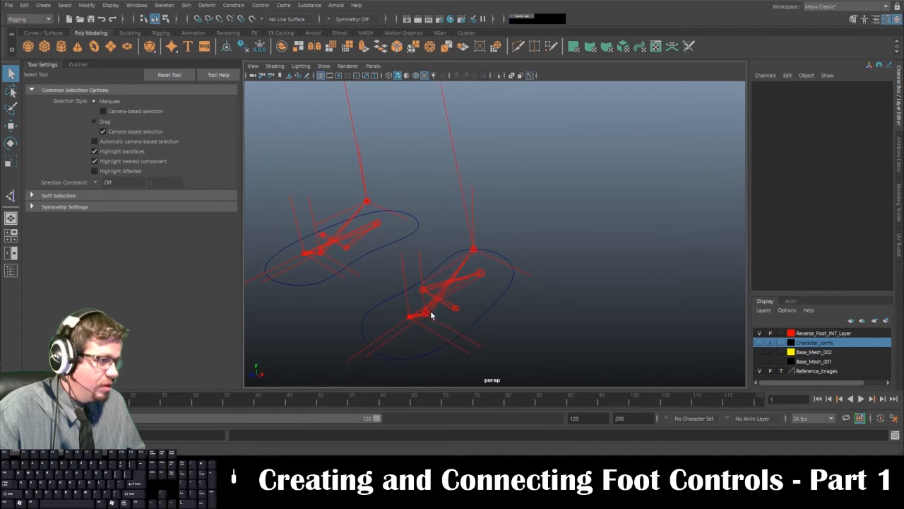
pyautogui.keyDown('alt'); pyautogui.moveTo(414, 313); pyautogui.dragTo(431, 305); pyautogui.keyUp('alt')
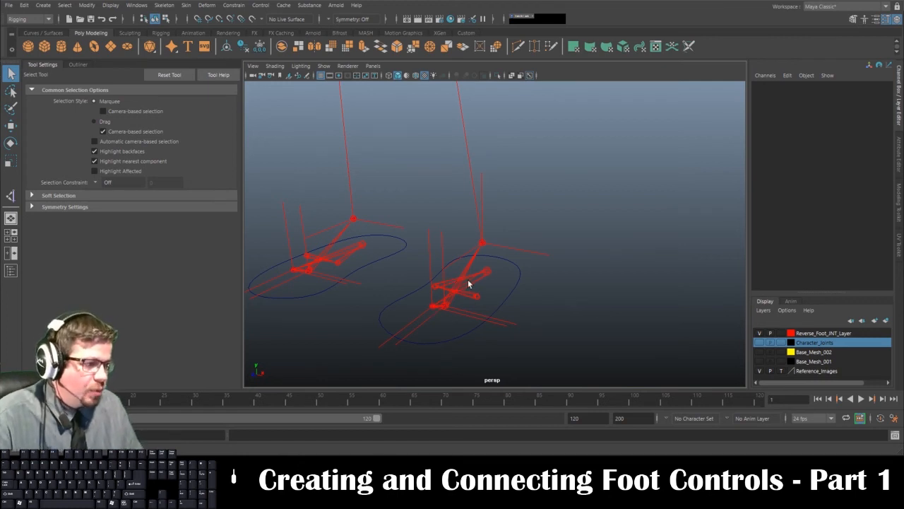
# Select L_IK_Ankle_Handle at the left ankle and show the Character_Joints layer again.
pyautogui.click(546, 269)
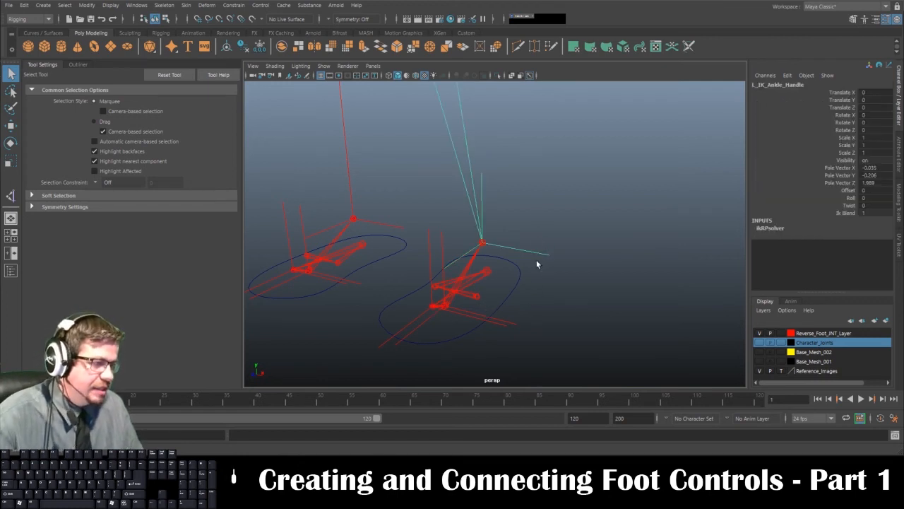
pyautogui.keyDown('alt'); pyautogui.moveTo(528, 270); pyautogui.dragTo(464, 257); pyautogui.keyUp('alt')
pyautogui.click(760, 342)
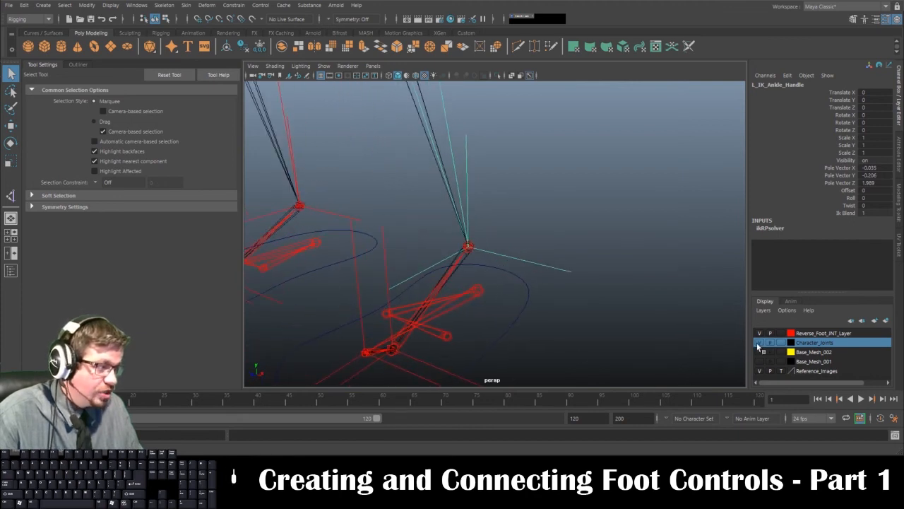
# Toggle the visibility of Reverse_Foot_JNT_Layer to compare the character joints with the reverse foot joints, leaving the layer shown.
pyautogui.click(760, 333)
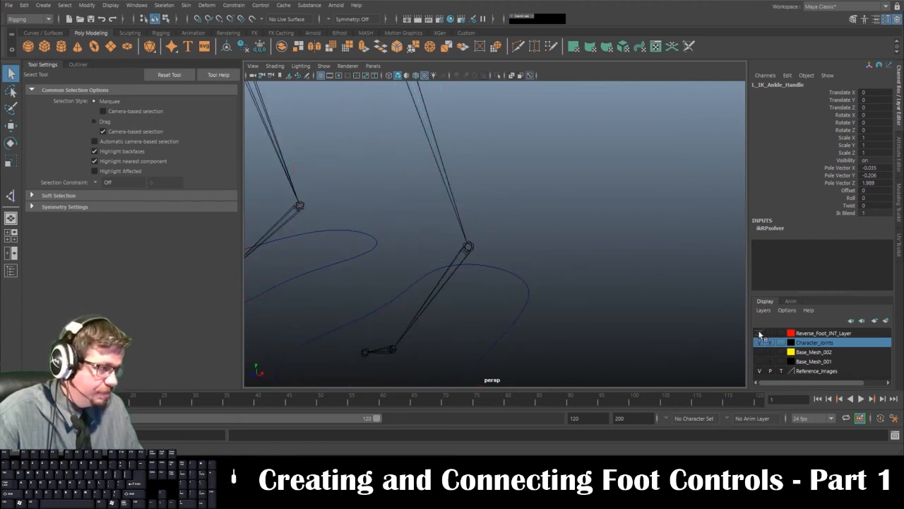
pyautogui.click(759, 333)
pyautogui.click(759, 333)
pyautogui.click(759, 333)
pyautogui.click(760, 332)
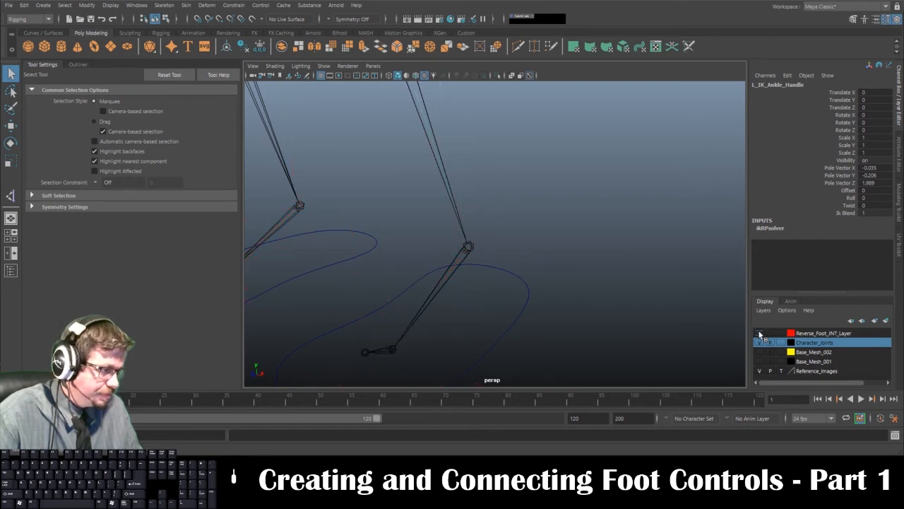
pyautogui.click(759, 333)
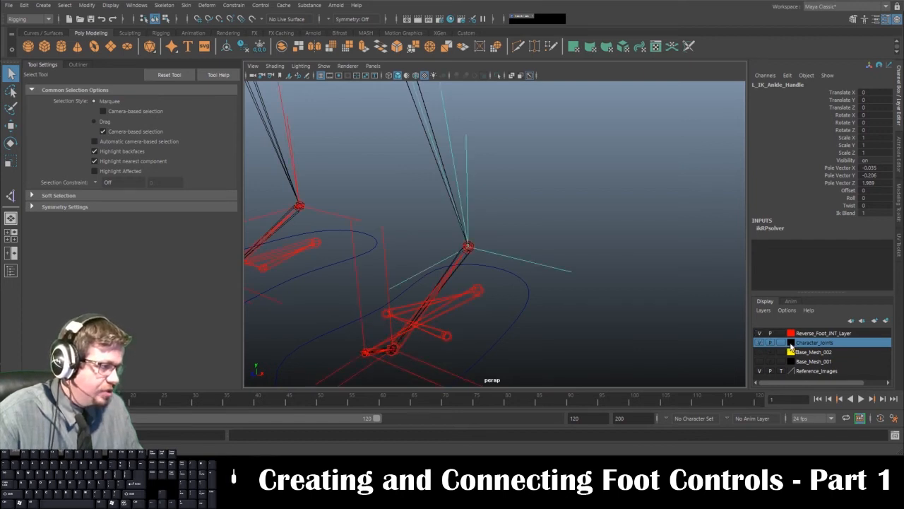
# Select L_Reverse_Ankle_JNT at the left ankle, examine the left foot's reverse joint chain from several angles, and clear the selection.
pyautogui.scroll(5, 537, 284)
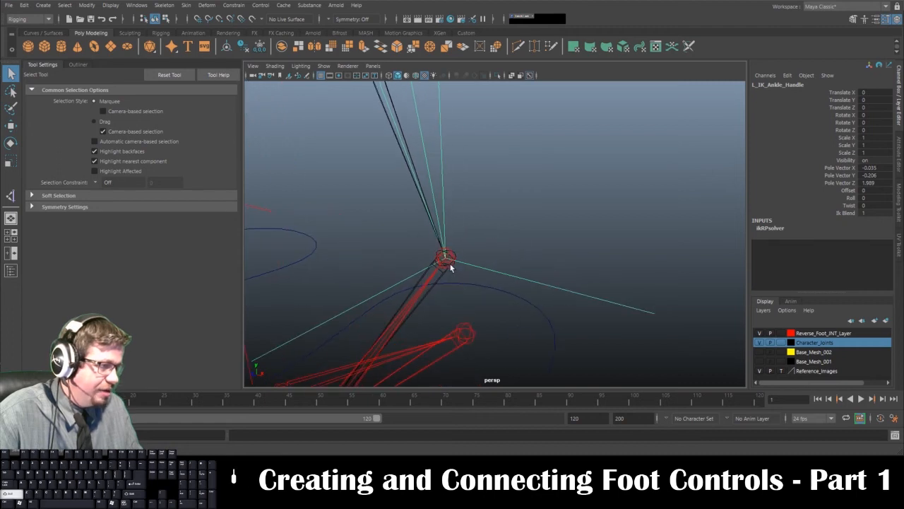
pyautogui.click(448, 261)
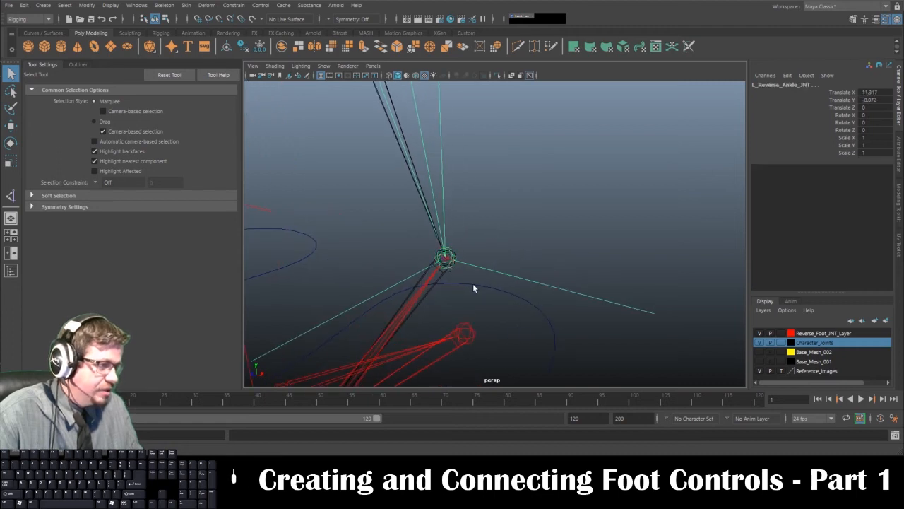
pyautogui.keyDown('alt'); pyautogui.moveTo(471, 284); pyautogui.dragTo(496, 239); pyautogui.keyUp('alt')
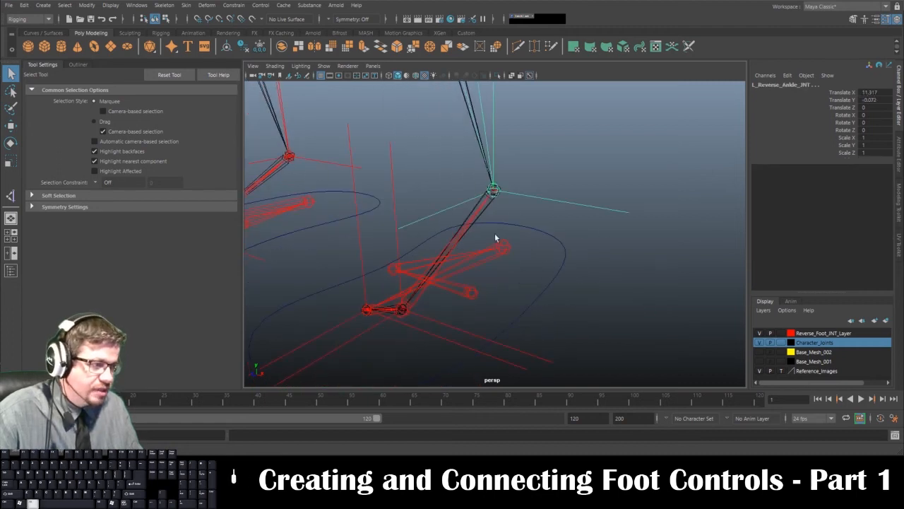
pyautogui.keyDown('alt'); pyautogui.moveTo(562, 265); pyautogui.dragTo(514, 209); pyautogui.keyUp('alt')
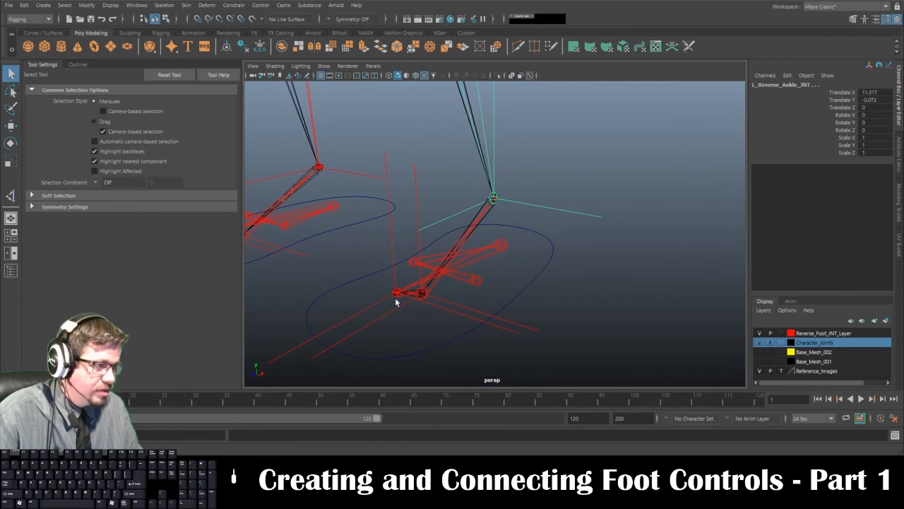
pyautogui.keyDown('alt'); pyautogui.moveTo(504, 328); pyautogui.dragTo(426, 266); pyautogui.keyUp('alt')
pyautogui.click(575, 276)
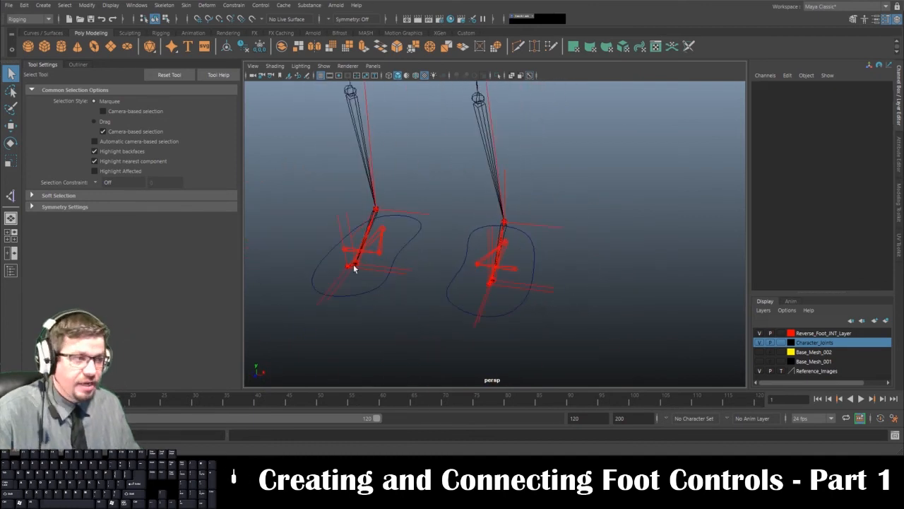
# Select L_Foot_CTRL, review its custom foot attributes with L Bank highlighted, and clear the selection.
pyautogui.click(459, 288)
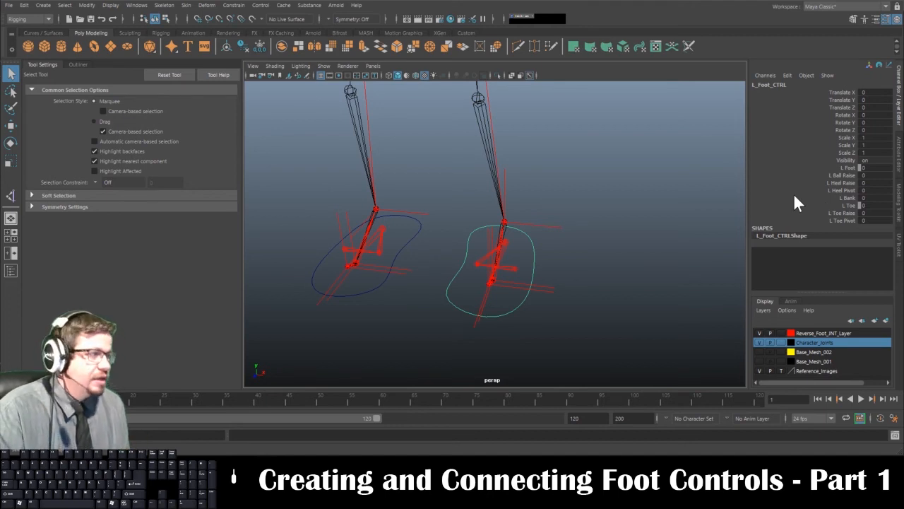
pyautogui.click(845, 198)
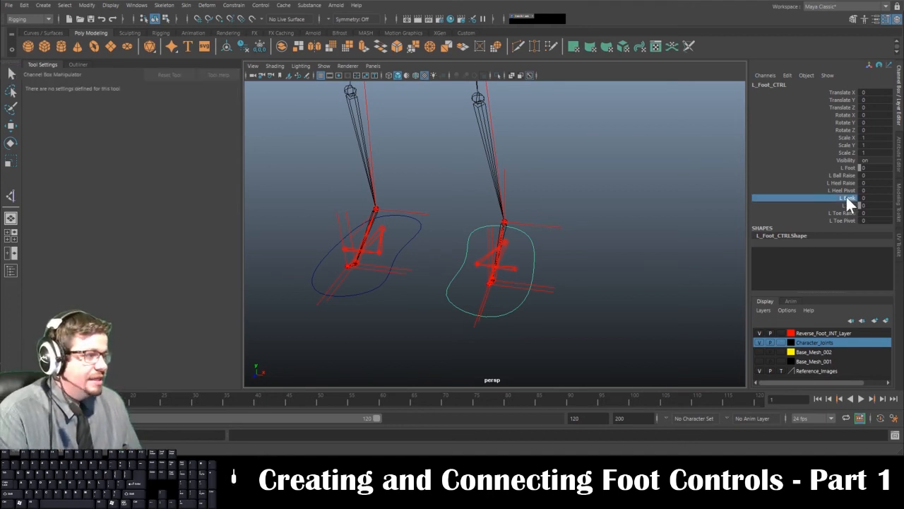
pyautogui.click(606, 207)
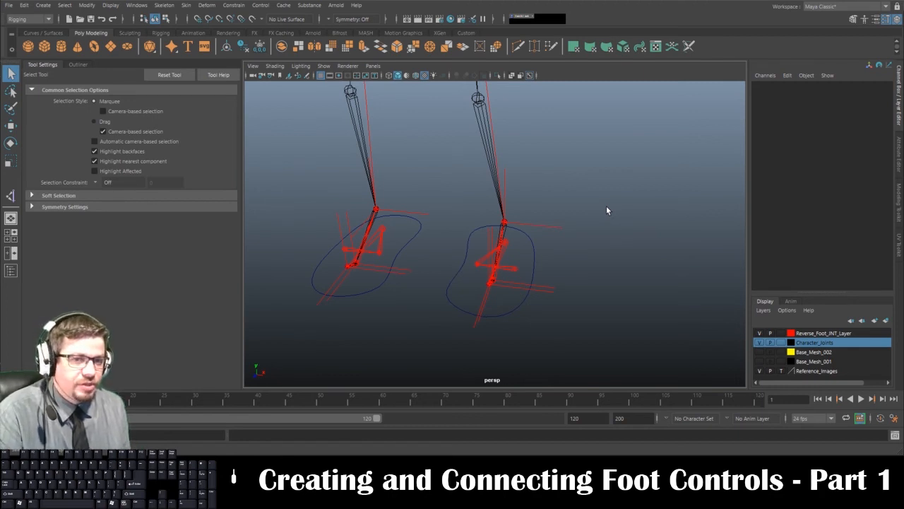
# Select Root_CTRL at the character's hips with both legs and feet in view.
pyautogui.keyDown('alt'); pyautogui.moveTo(600, 212); pyautogui.dragTo(531, 160, button='right'); pyautogui.keyUp('alt')
pyautogui.keyDown('alt'); pyautogui.moveTo(531, 159); pyautogui.dragTo(539, 257, button='middle'); pyautogui.keyUp('alt')
pyautogui.keyDown('alt'); pyautogui.moveTo(539, 256); pyautogui.dragTo(491, 185); pyautogui.keyUp('alt')
pyautogui.click(476, 136)
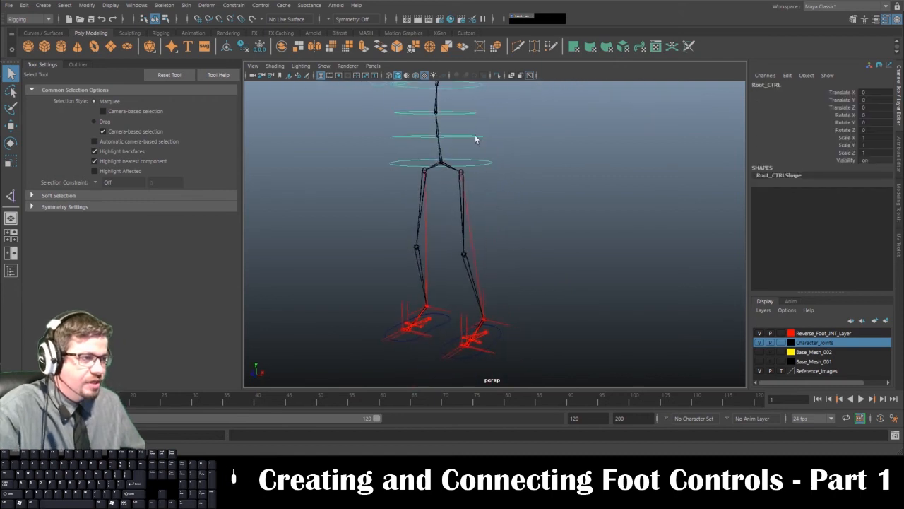